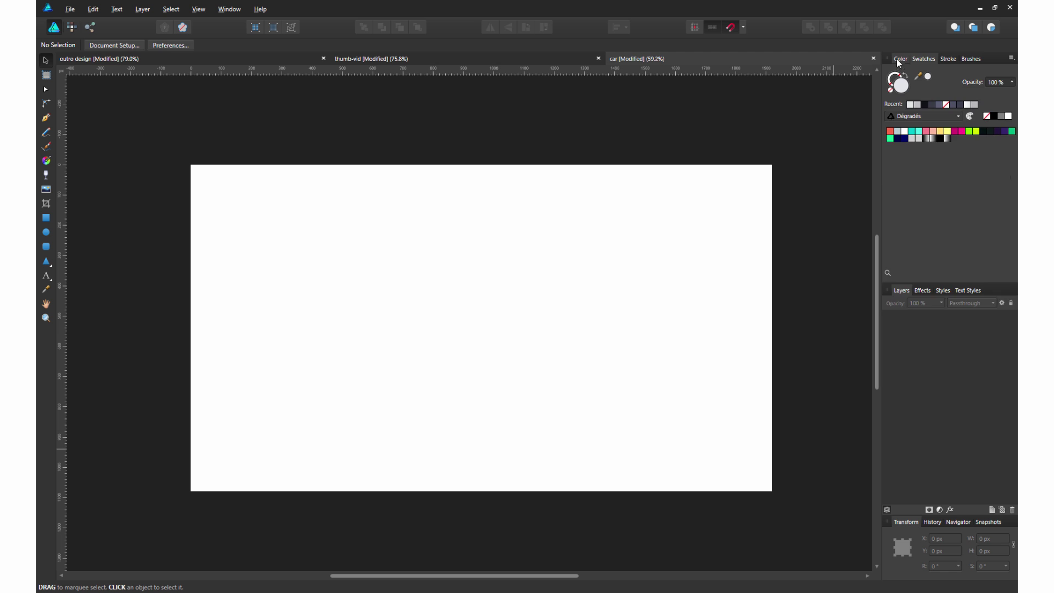
Draw a 1920×1080 lime-green background rectangle with a lighter round circle centred on it.
drag(191, 164, 772, 491)
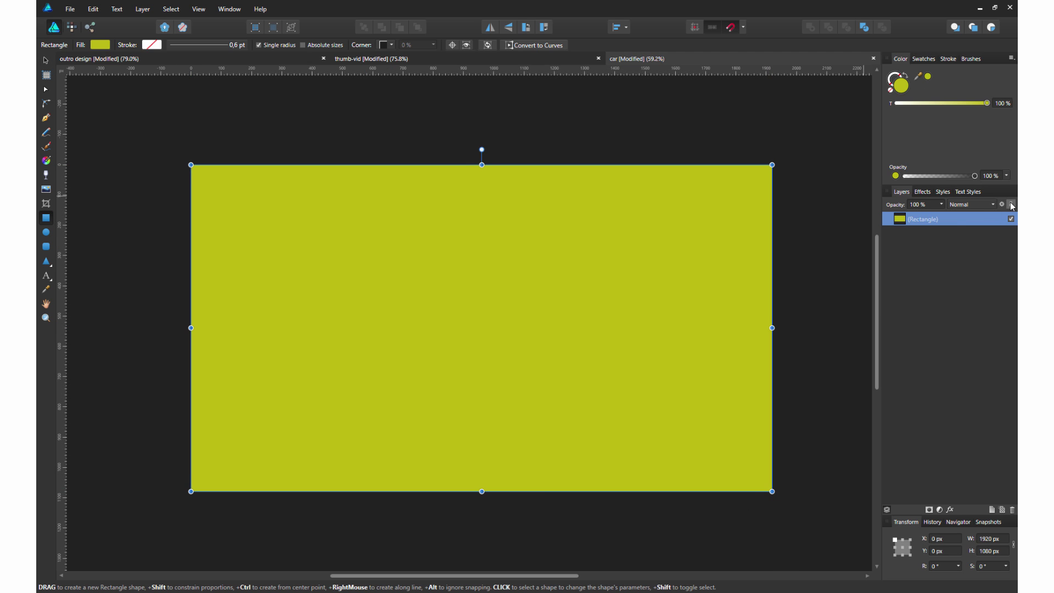
key(m)
drag(464, 328, 562, 229)
key(v)
scroll(499, 317, up, 1)
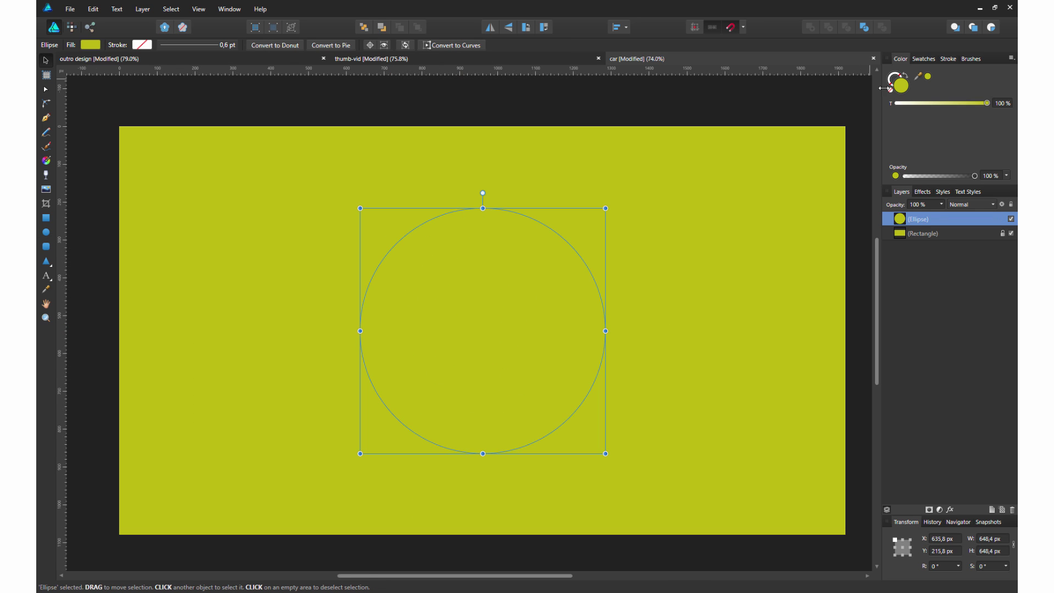
click(457, 292)
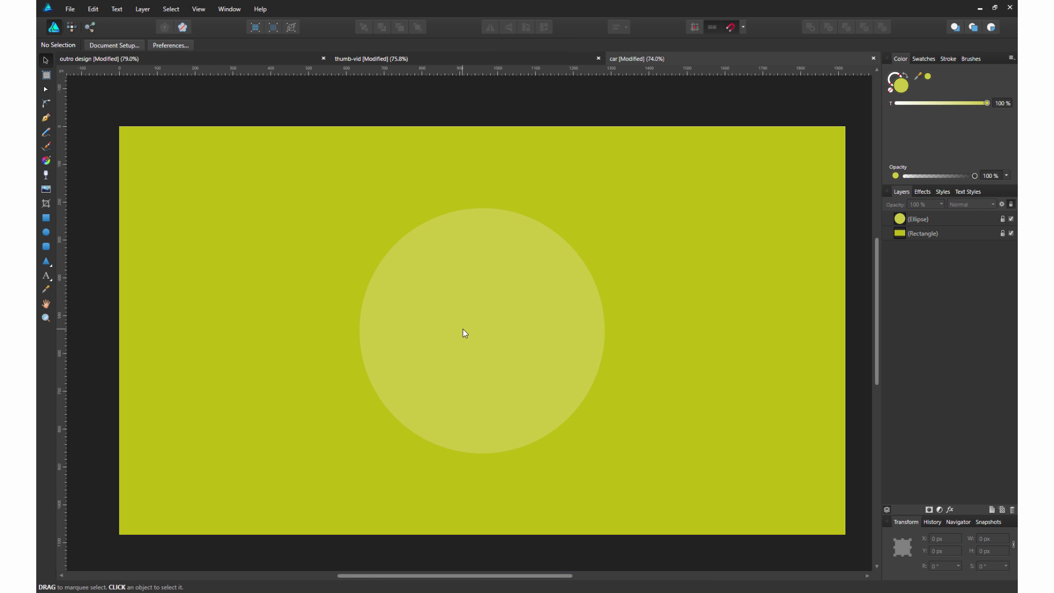
Draw the branch line with a 29.5 pt olive stroke tapered at its start.
key(p)
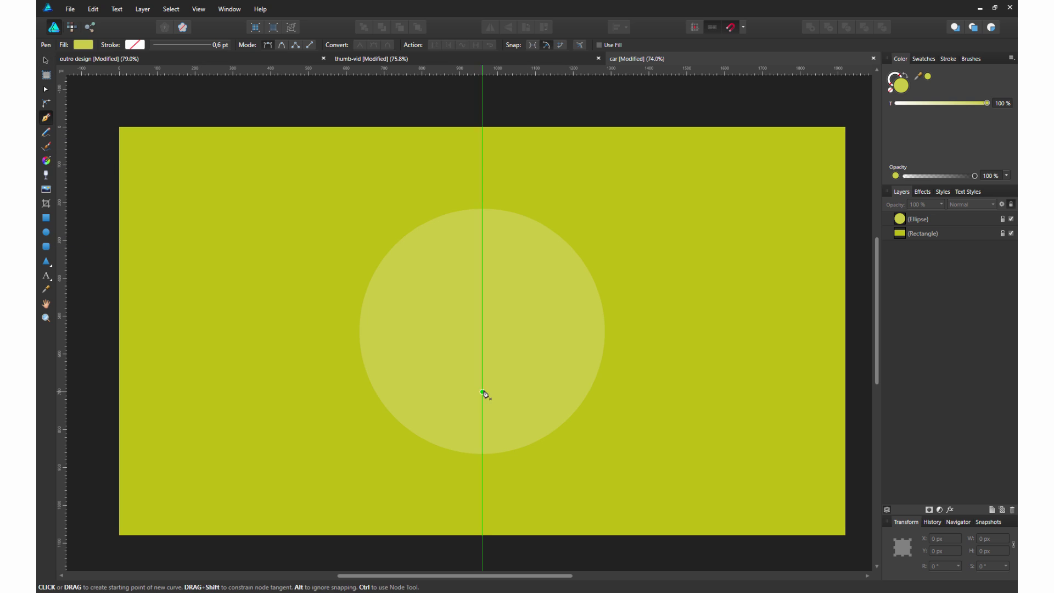
click(604, 379)
scroll(604, 385, up, 2)
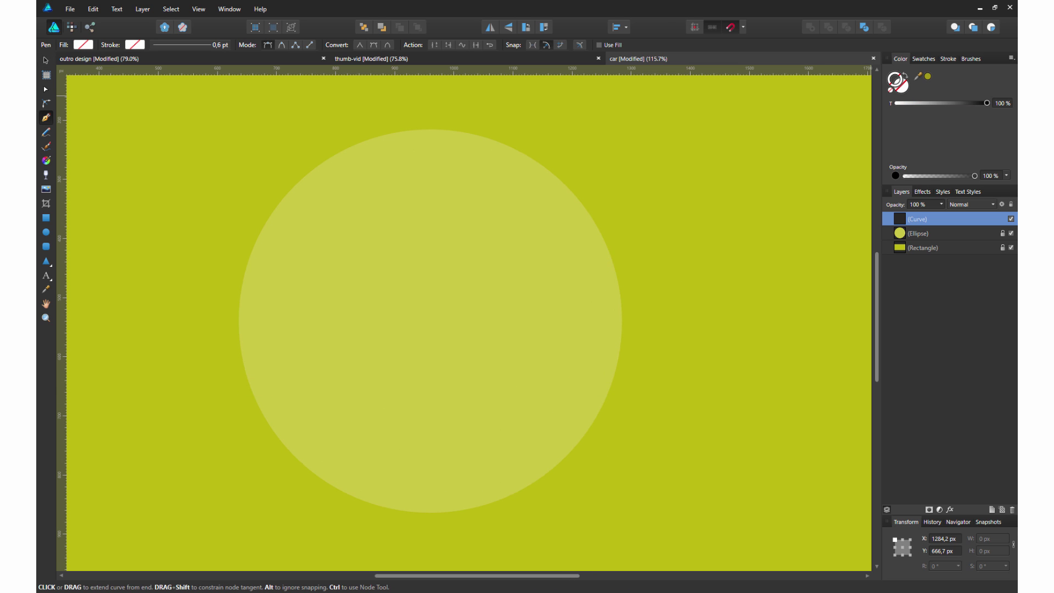
click(948, 58)
click(948, 91)
click(978, 173)
drag(889, 185, 891, 223)
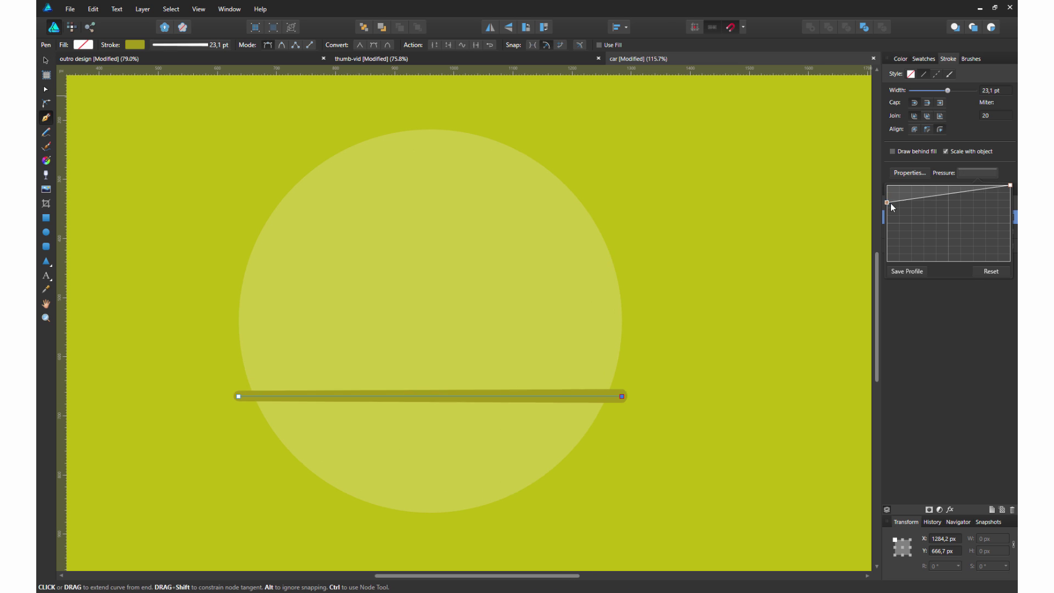
drag(960, 89, 952, 89)
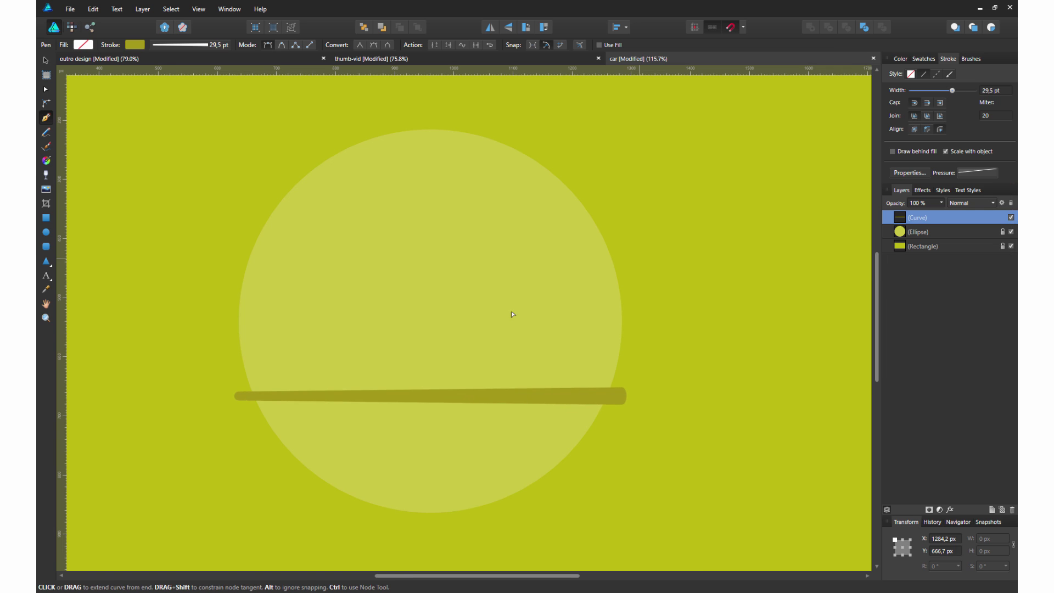
scroll(368, 435, up, 3)
Add a twig from the lower left, then expand both strokes and merge them into one shape.
click(104, 459)
click(272, 331)
scroll(271, 330, down, 3)
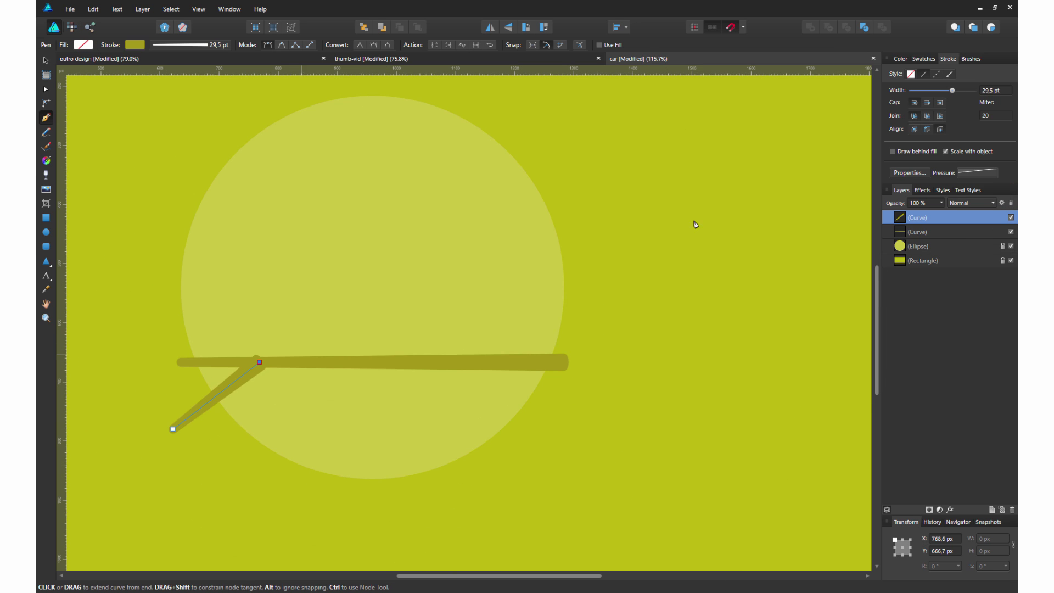
key(v)
key(ctrl+a)
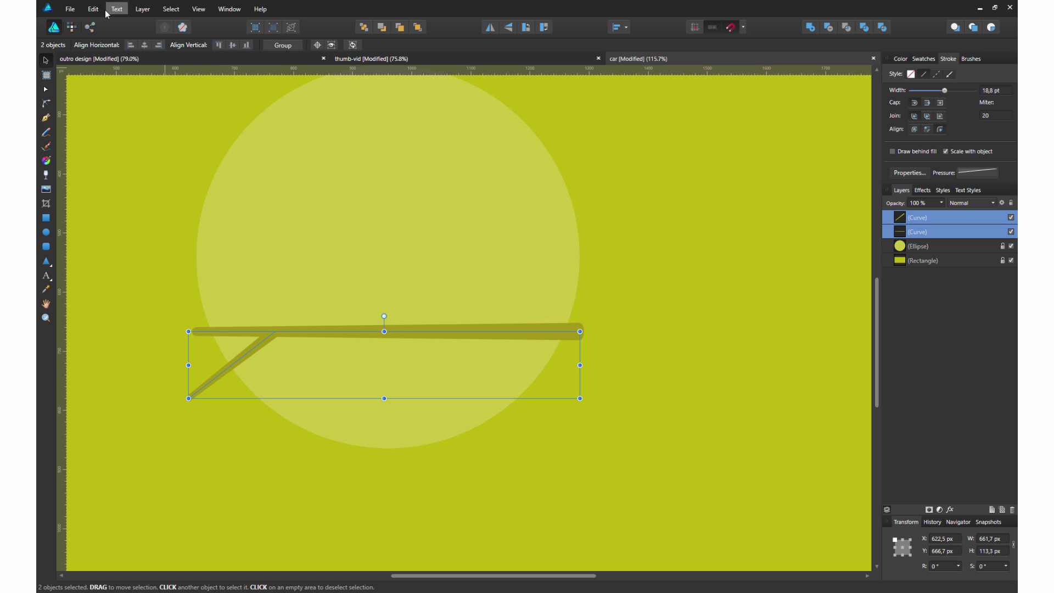
click(143, 8)
click(193, 206)
click(810, 27)
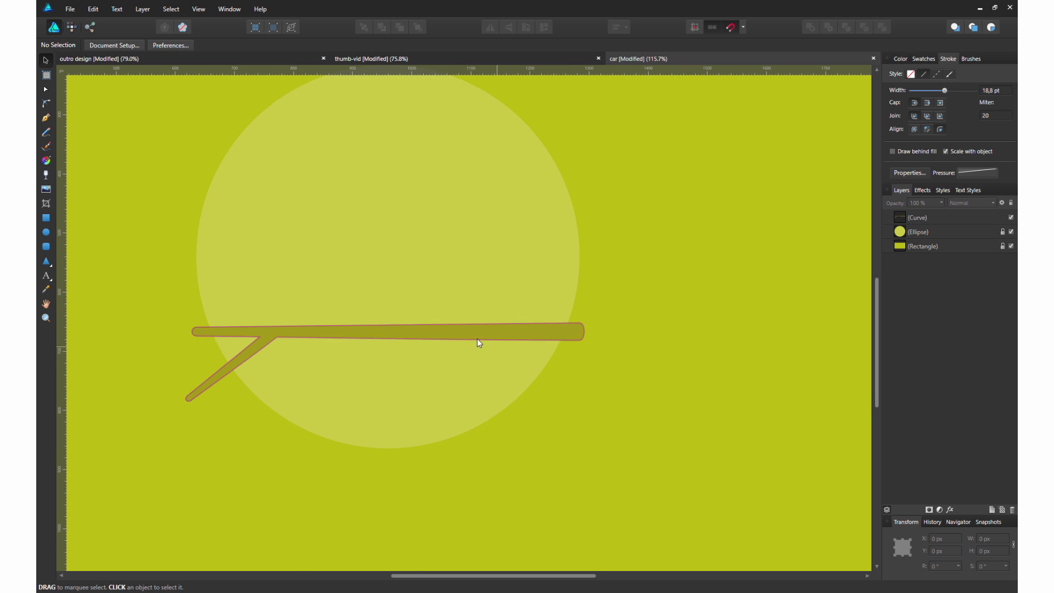
key(e)
scroll(648, 346, up, 5)
Cover the branch's right end with a dark olive oval.
scroll(647, 346, up, 2)
drag(490, 226, 388, 352)
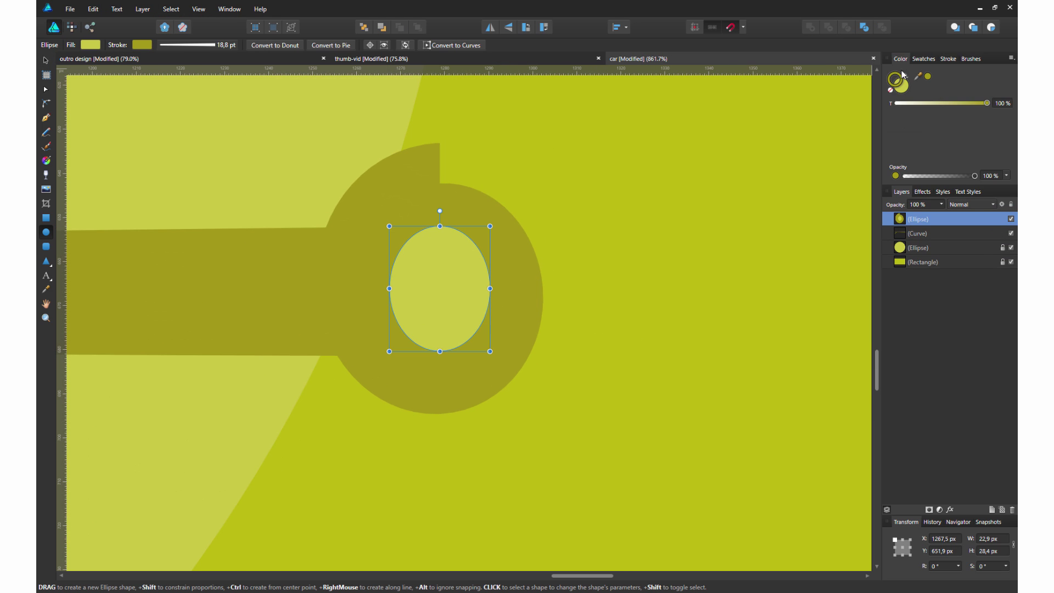
click(928, 77)
key(v)
scroll(472, 354, up, 1)
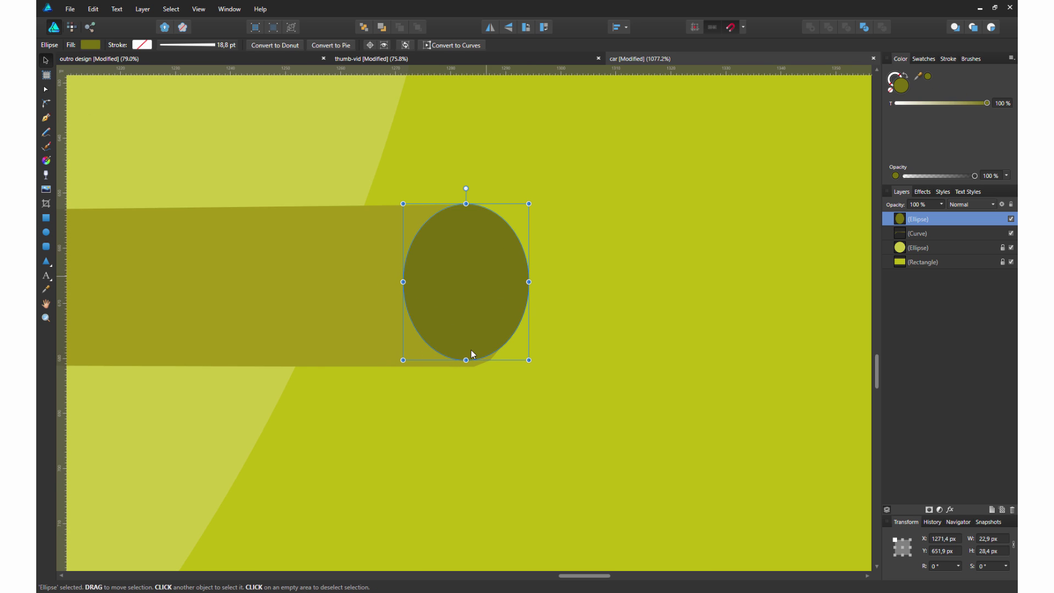
drag(467, 365, 467, 365)
scroll(407, 406, down, 3)
scroll(252, 342, down, 2)
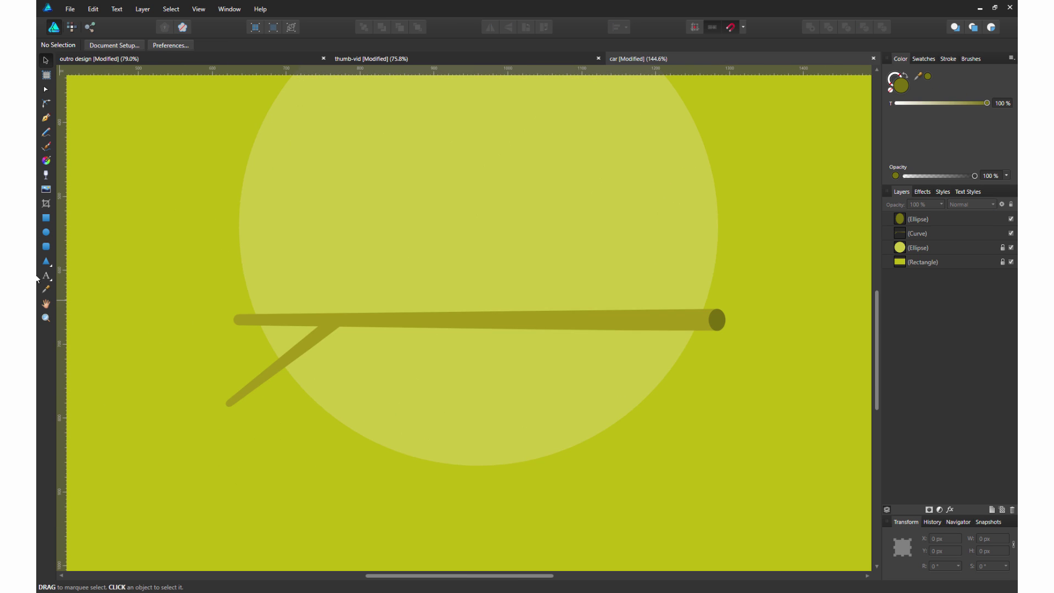
Draw a small circle, convert it to curves and reshape it into a pointed leaf.
key(e)
scroll(191, 319, up, 2)
drag(143, 269, 191, 319)
scroll(191, 319, up, 2)
scroll(186, 323, down, 1)
click(417, 44)
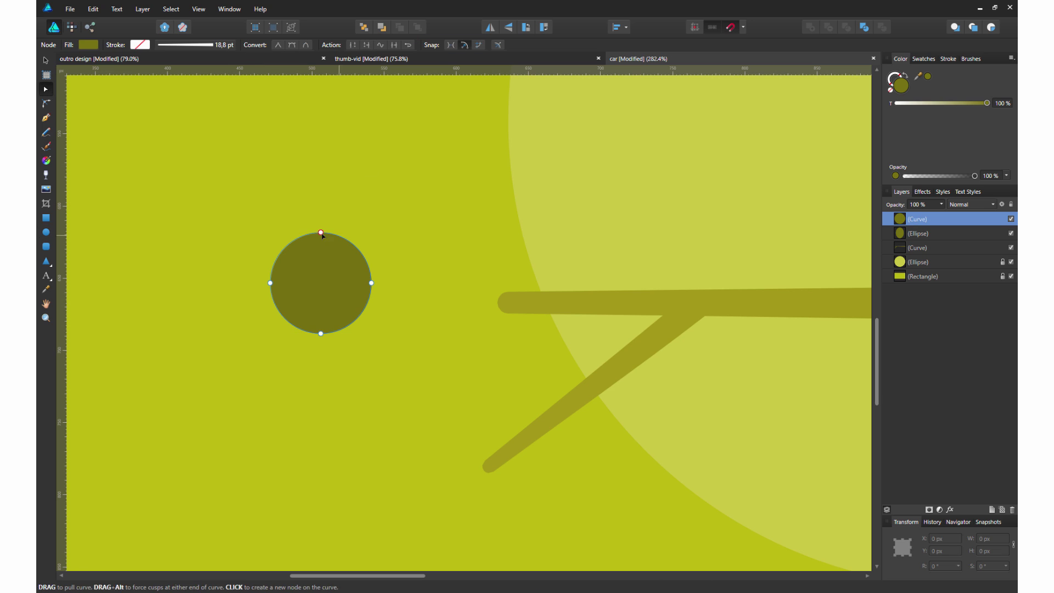
drag(320, 229, 321, 178)
drag(321, 333, 321, 399)
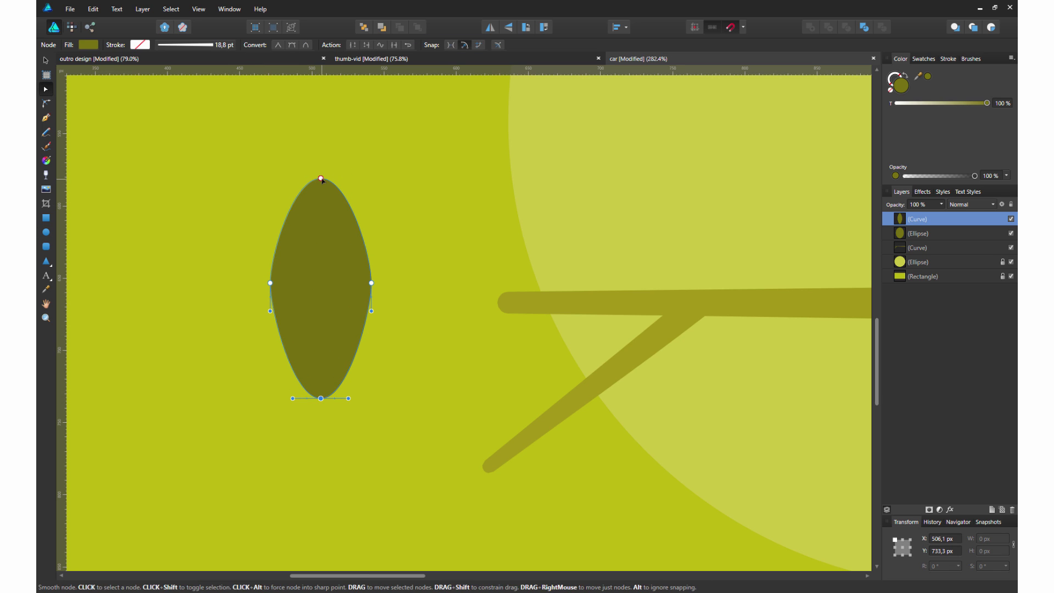
mouse_move(348, 178)
mouse_down()
mouse_move(298, 180)
mouse_move(321, 178)
mouse_up()
scroll(381, 331, down, 3)
scroll(390, 247, up, 2)
drag(385, 228, 385, 205)
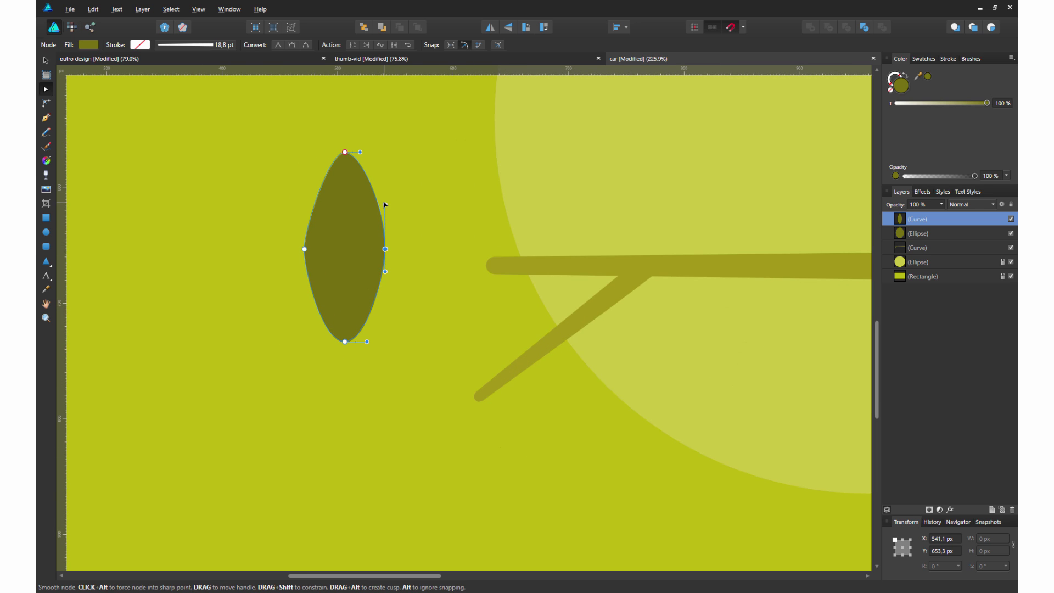
Shrink the leaf beside the twig and add a smaller, rotated duplicate.
key(v)
scroll(483, 254, down, 4)
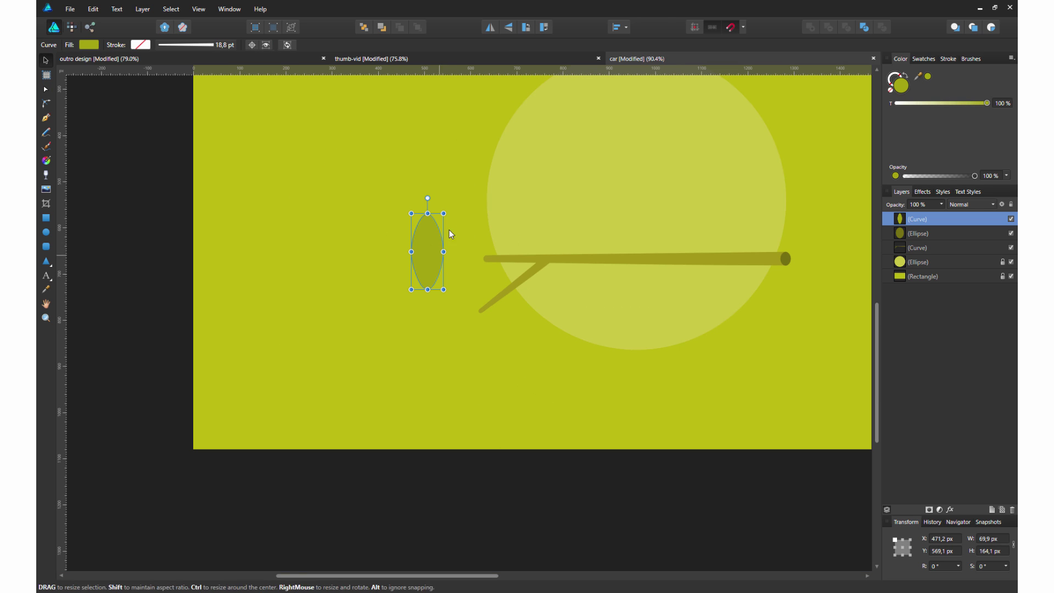
mouse_move(447, 210)
mouse_down()
mouse_move(424, 259)
mouse_move(496, 322)
mouse_up()
scroll(454, 293, up, 3)
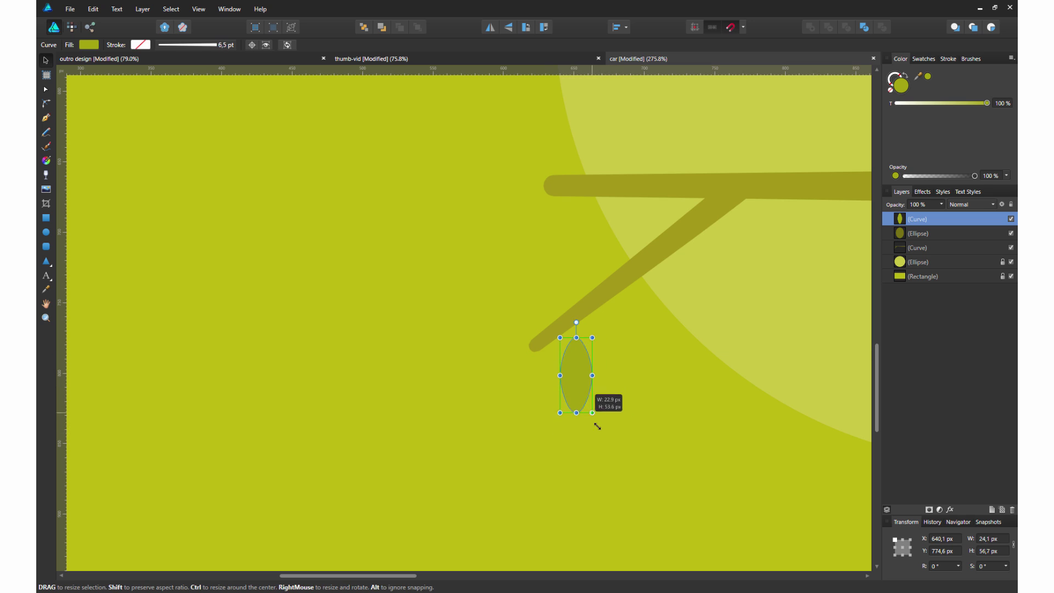
key(ctrl+j)
drag(578, 380, 508, 301)
drag(530, 347, 561, 361)
drag(473, 260, 511, 264)
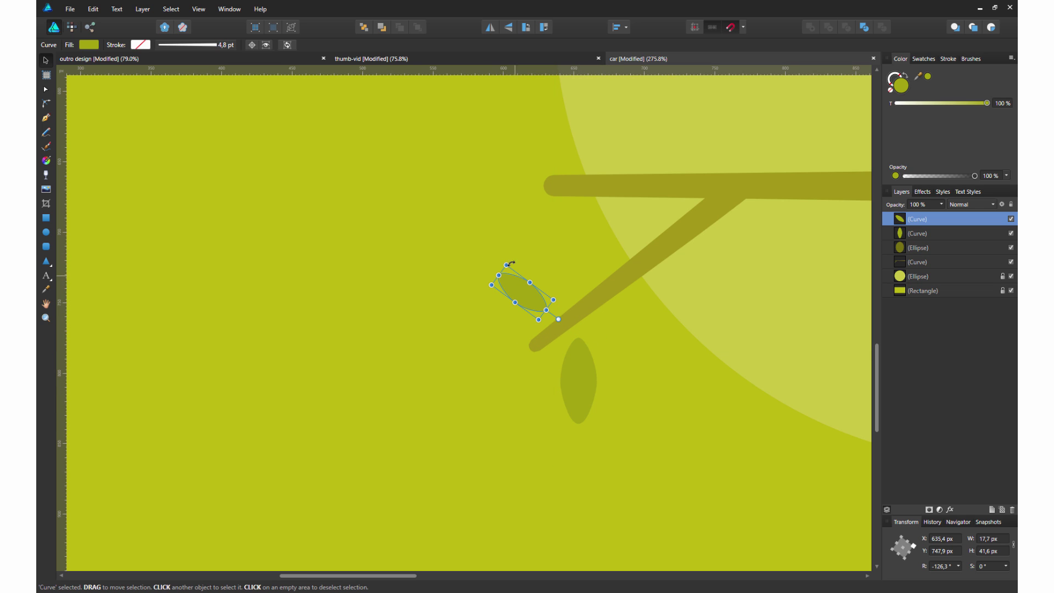
Select all the unlocked artwork layers and lock them.
click(476, 347)
scroll(477, 347, down, 2)
scroll(595, 351, down, 2)
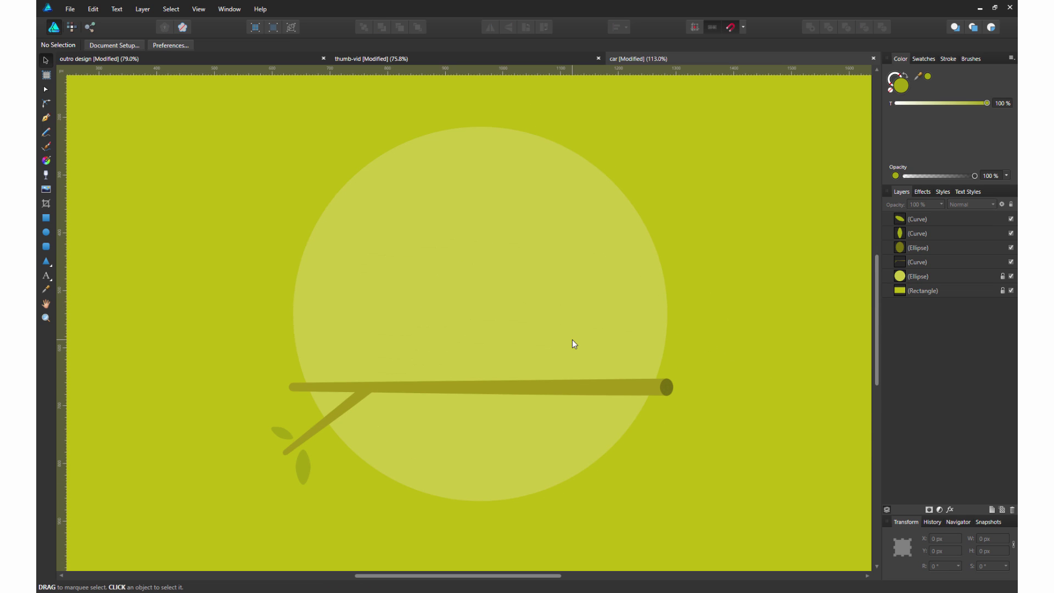
key(ctrl+a)
key(ctrl+l)
Pen a three-point outline above the branch and round its top-right corner.
key(p)
scroll(418, 359, up, 2)
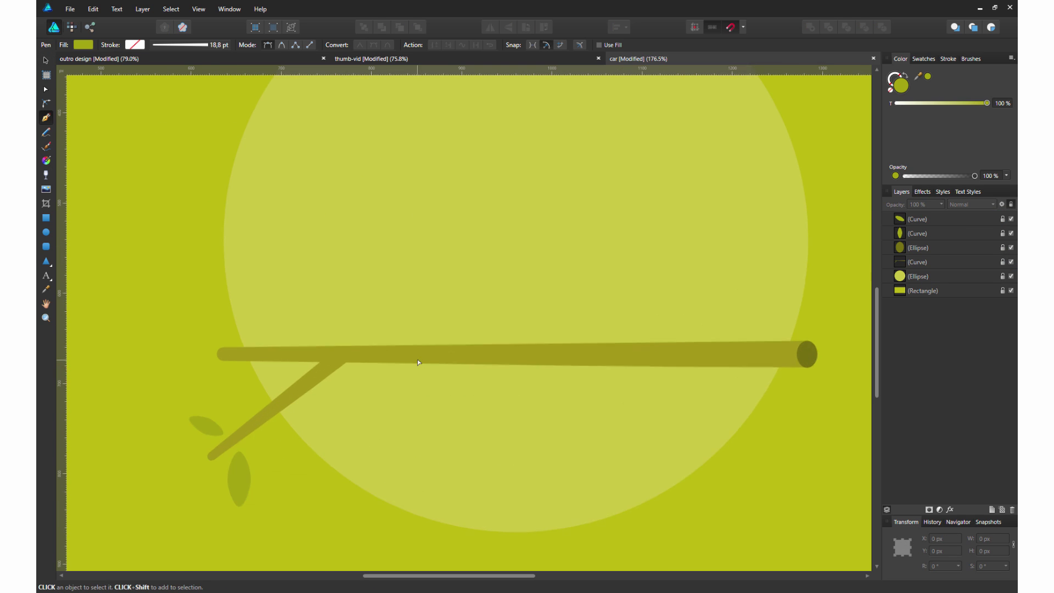
click(484, 387)
click(471, 269)
scroll(467, 274, up, 3)
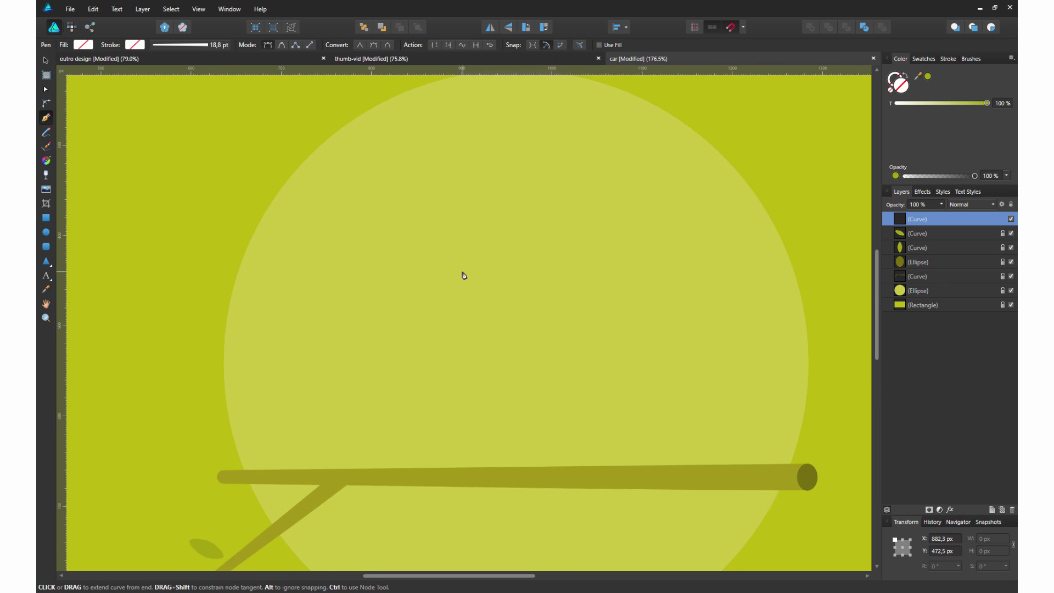
click(446, 317)
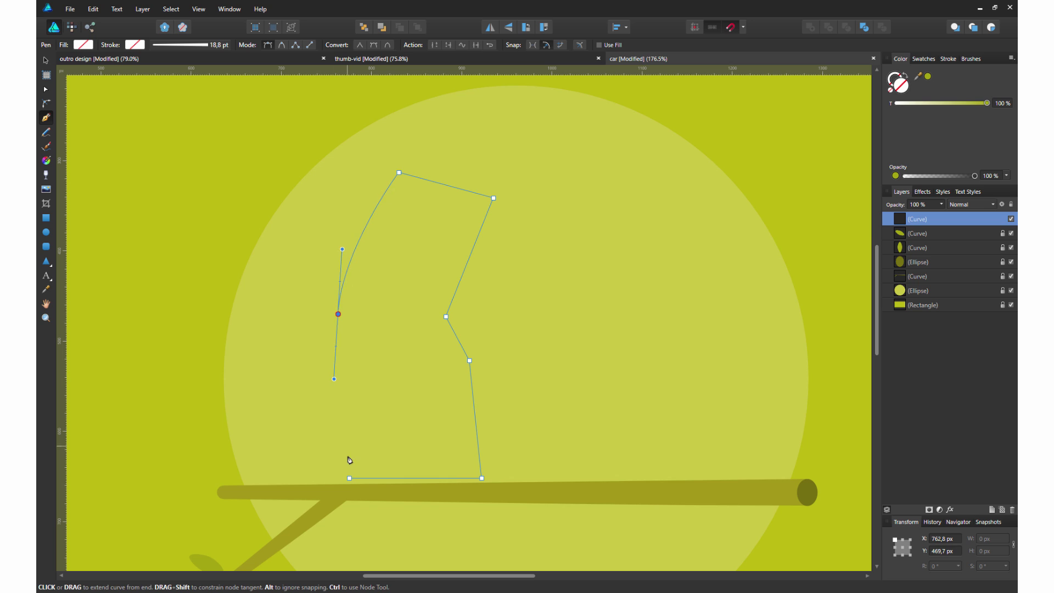
click(46, 103)
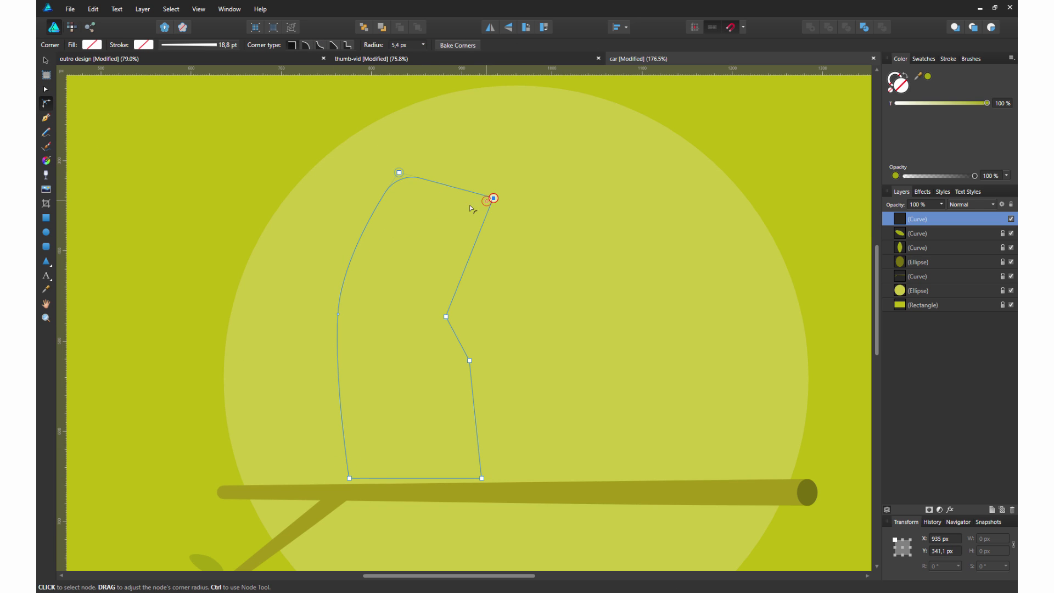
drag(464, 214, 460, 231)
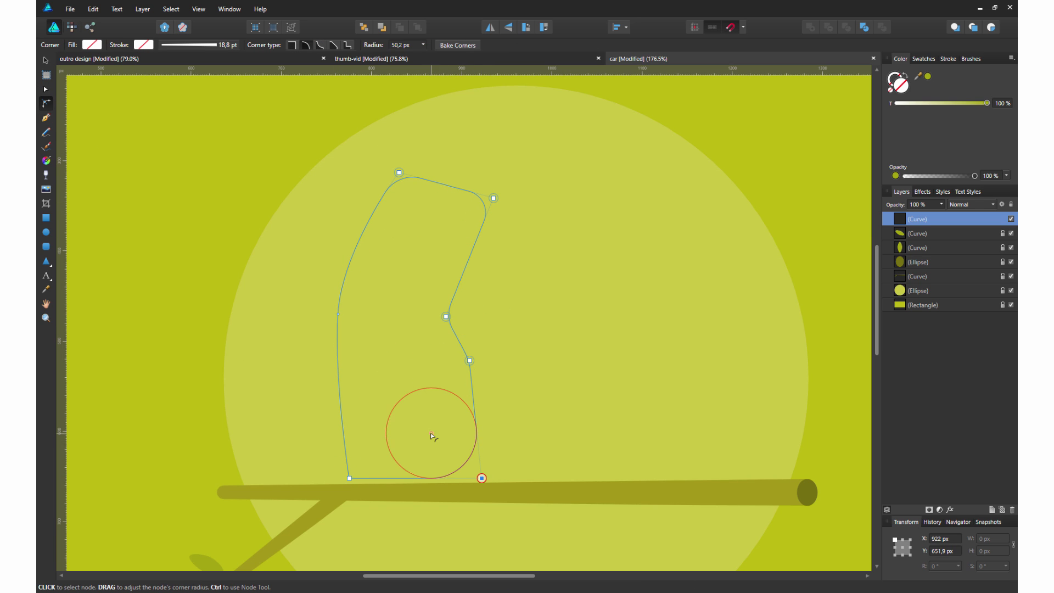
drag(442, 447, 440, 449)
scroll(526, 361, up, 1)
Drag the outline's top and corner nodes into a tall, rounded body shape.
key(a)
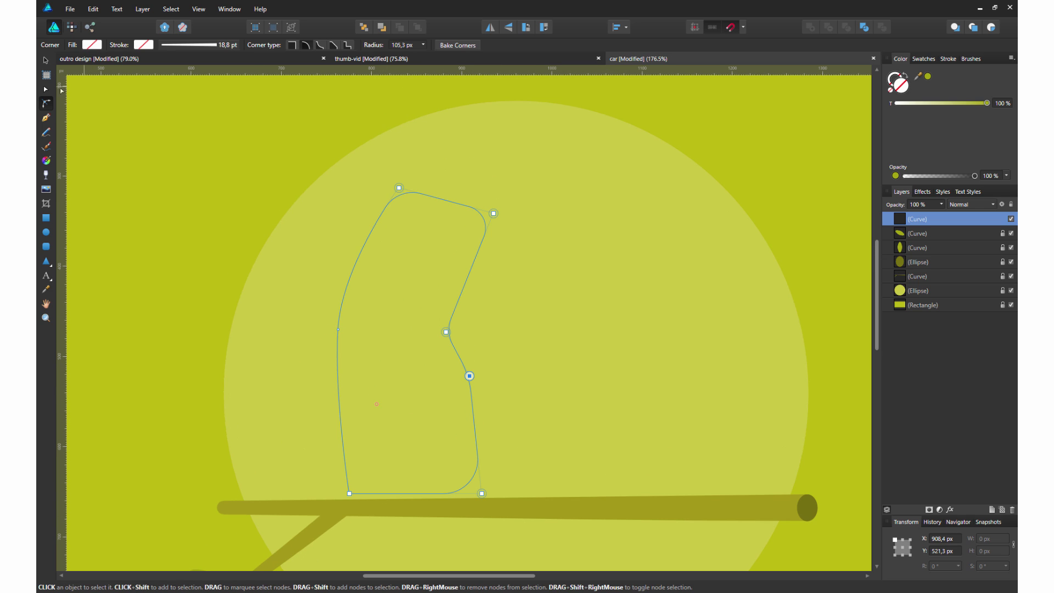
click(418, 192)
drag(456, 204, 454, 217)
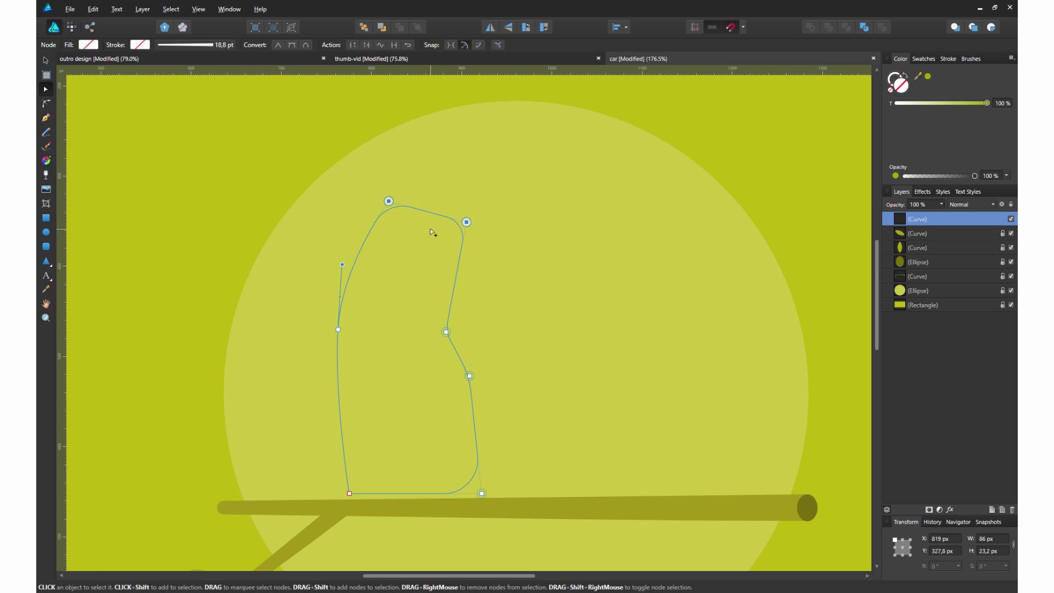
drag(342, 265, 359, 215)
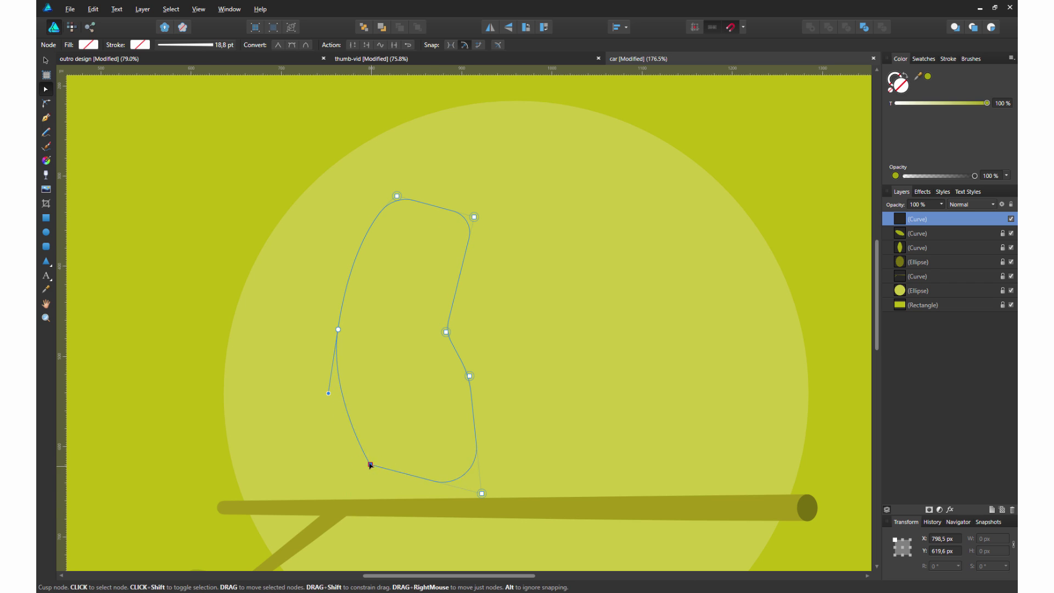
drag(370, 466, 351, 496)
Nudge the right-side nodes up and right to finish the dark grey body.
key(c)
key(a)
click(446, 332)
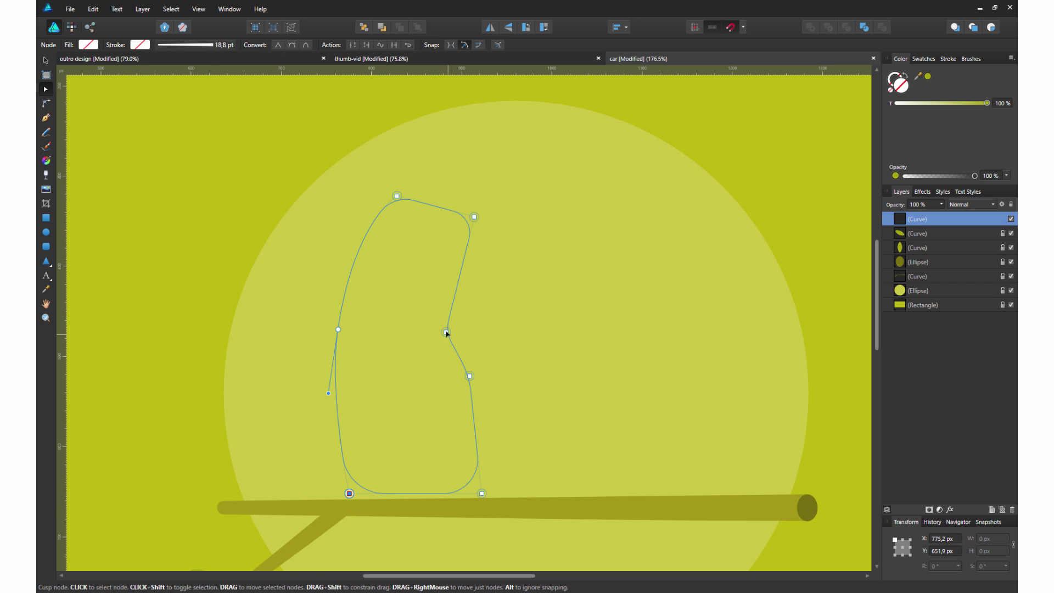
shift+click(469, 376)
scroll(424, 396, down, 1)
key(Up)
key(Up)
key(Up)
mouse_move(475, 202)
mouse_down()
mouse_move(465, 202)
mouse_move(428, 564)
mouse_up()
scroll(440, 226, up, 1)
key(Right)
key(Right)
key(Right)
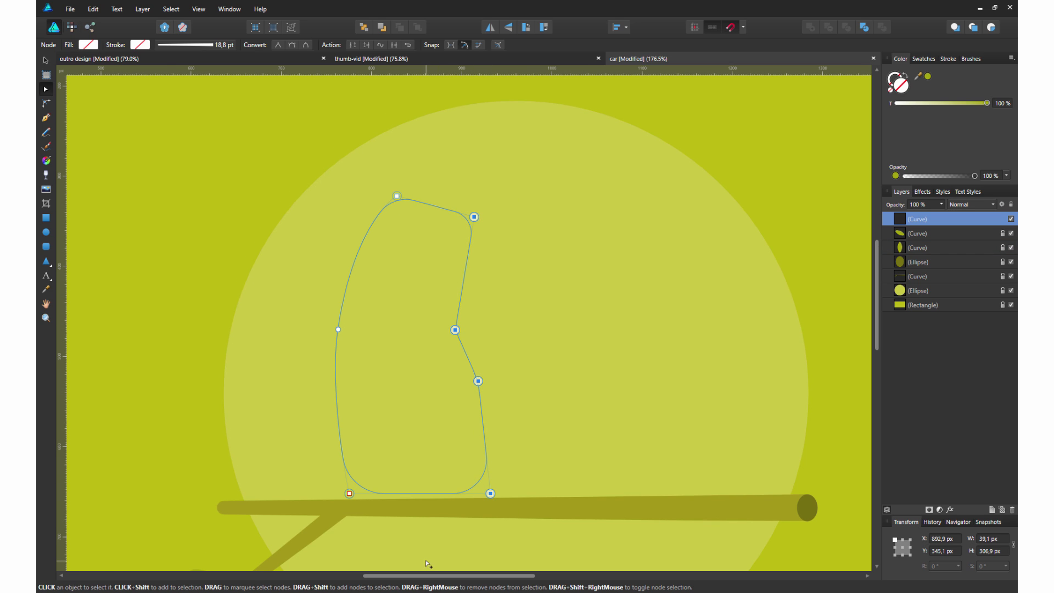
key(v)
scroll(484, 308, down, 1)
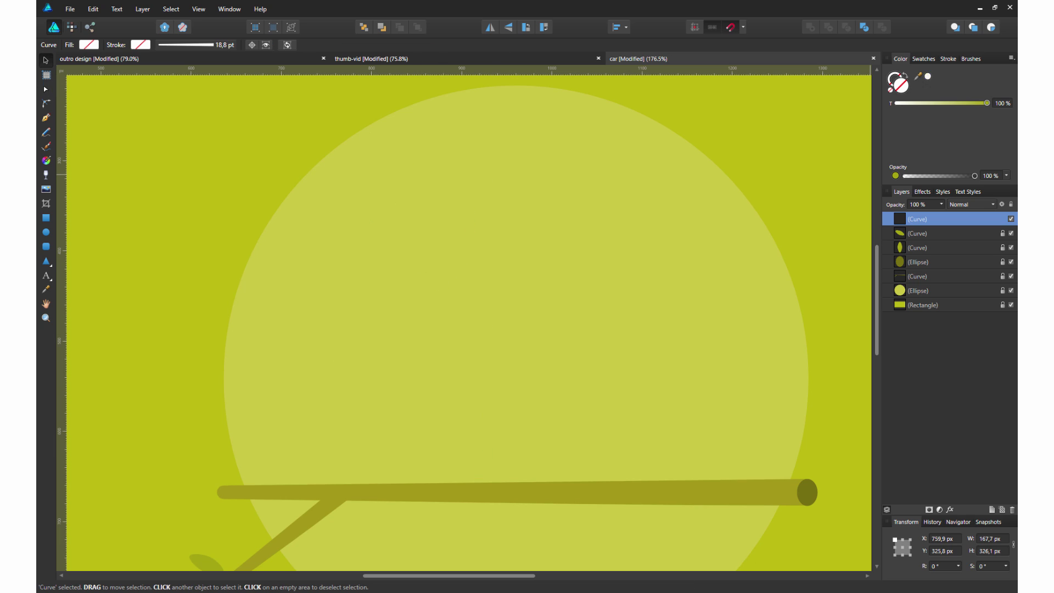
scroll(383, 318, down, 1)
scroll(377, 333, down, 1)
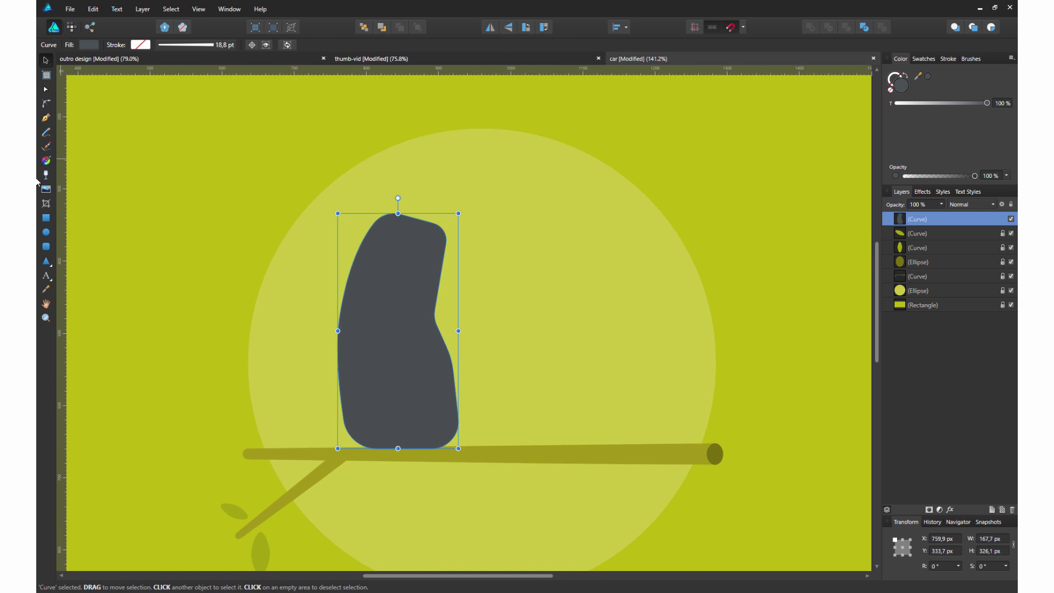
key(p)
key(Escape)
Draw the first curved arm with a thick 18.8 pt dark stroke.
scroll(387, 332, up, 5)
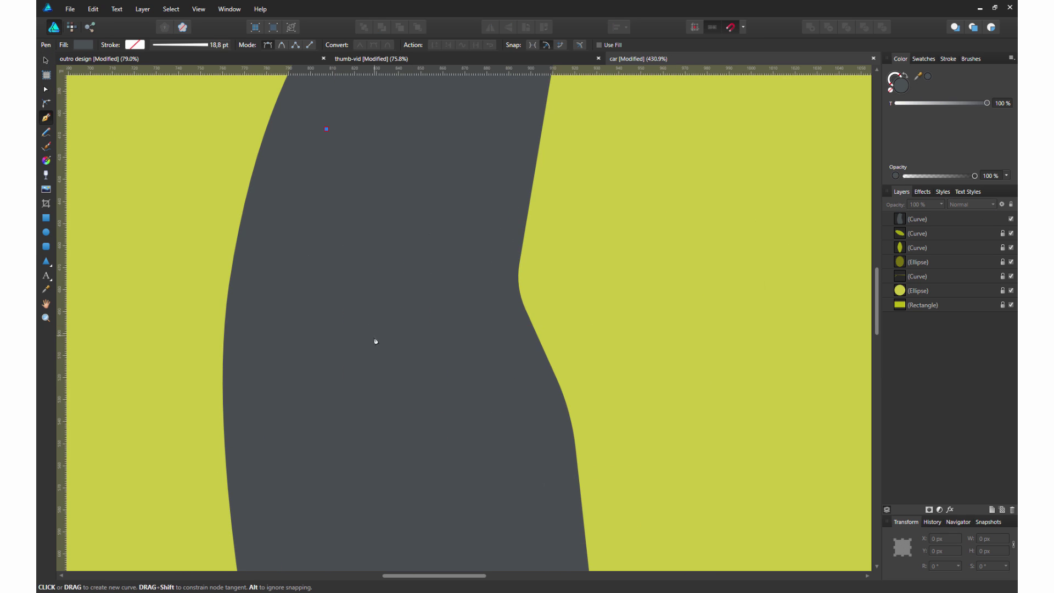
click(375, 341)
drag(507, 320, 535, 323)
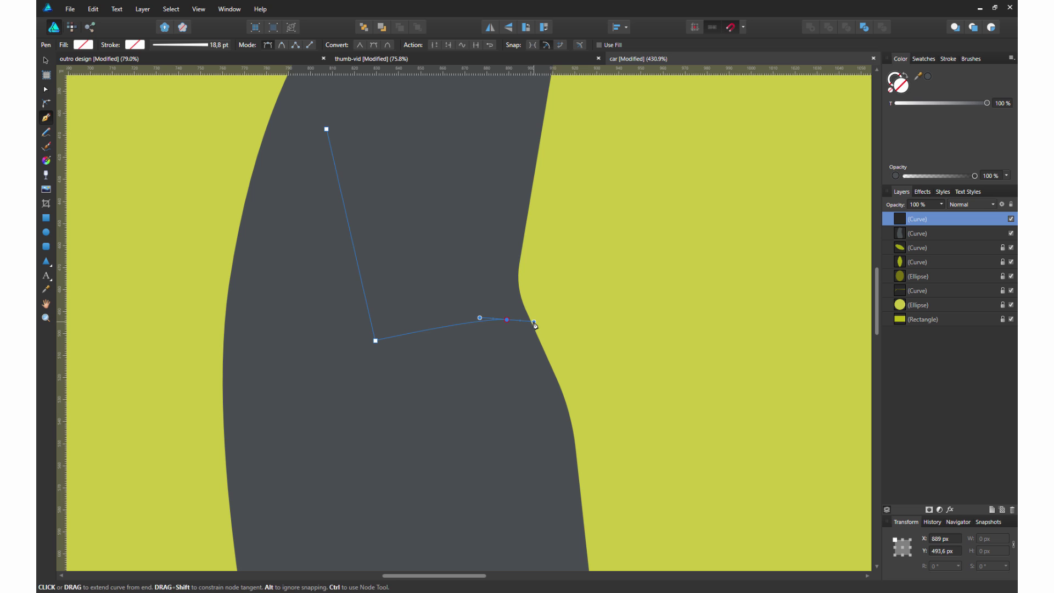
click(921, 77)
click(948, 58)
scroll(591, 275, up, 3)
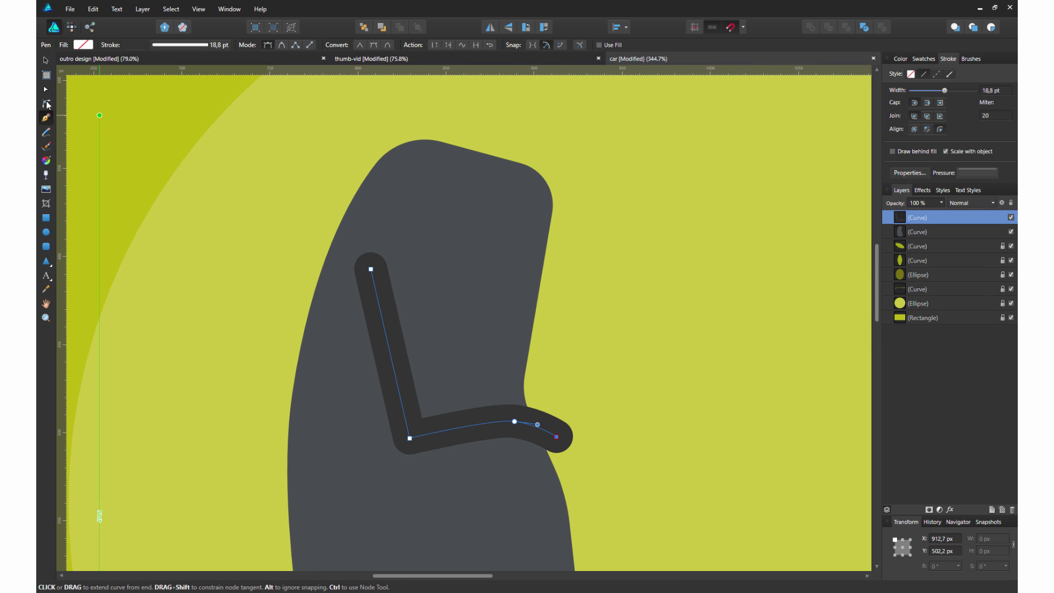
key(Escape)
Draw the second arm from the body's right edge, bending back at the elbow.
click(539, 234)
drag(620, 368, 617, 383)
click(538, 345)
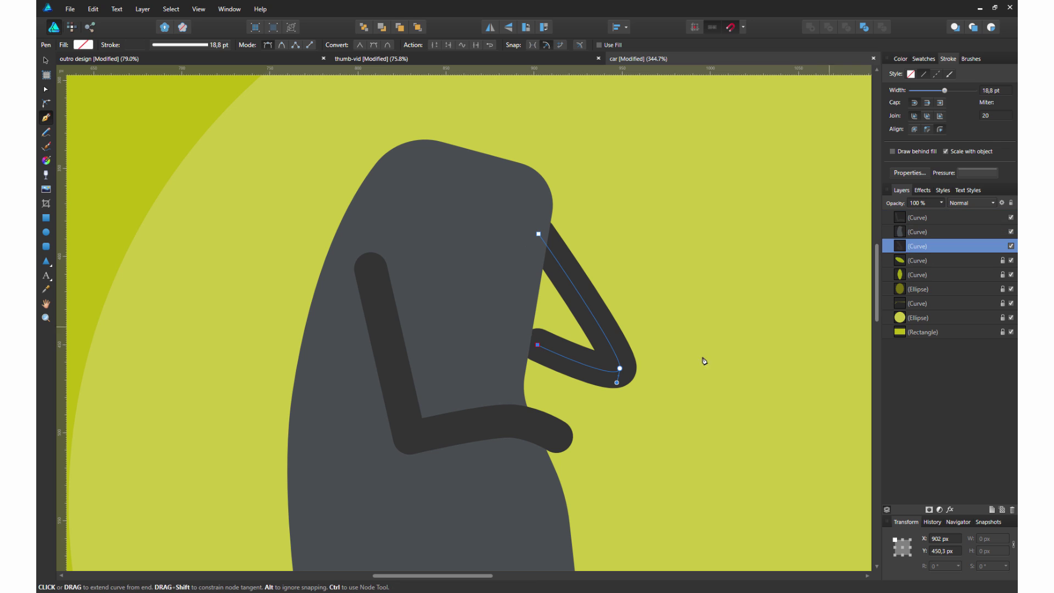
scroll(388, 369, down, 3)
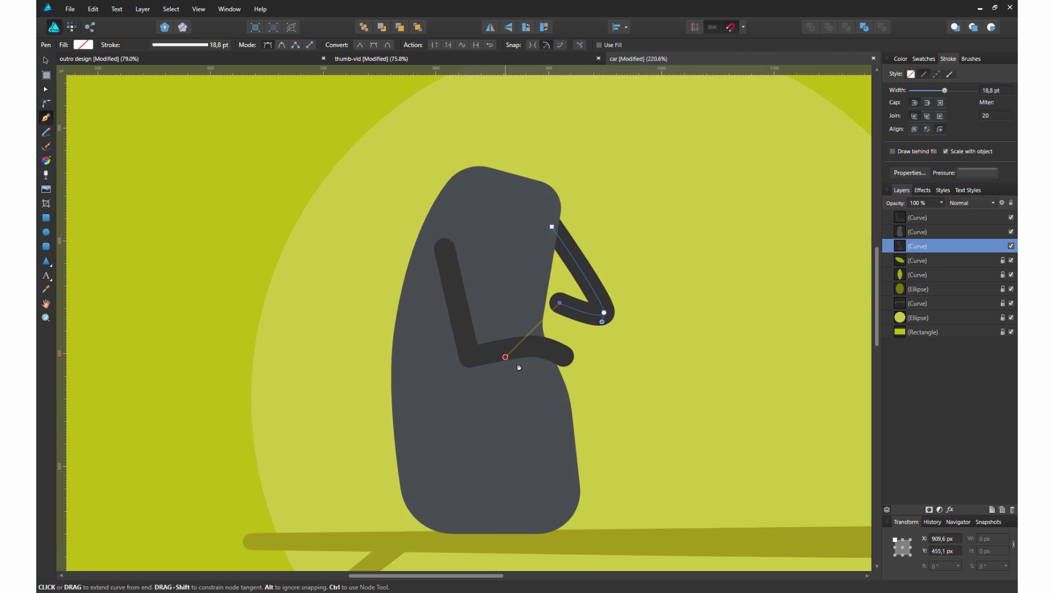
scroll(519, 365, down, 3)
key(Escape)
scroll(598, 362, up, 3)
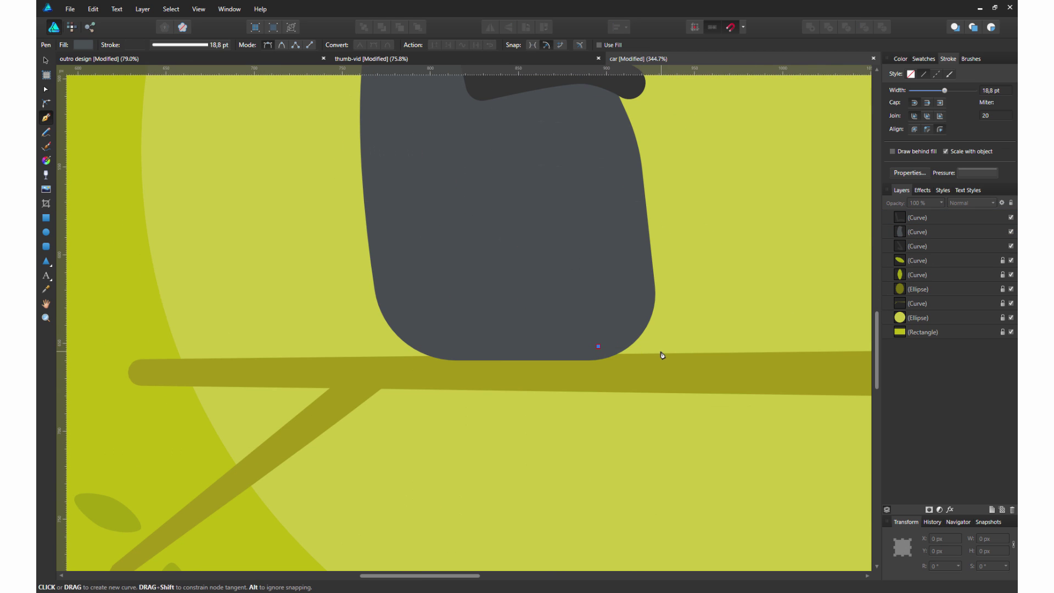
Draw a leg hanging down past the branch with a rounded bend.
click(662, 352)
click(665, 485)
key(c)
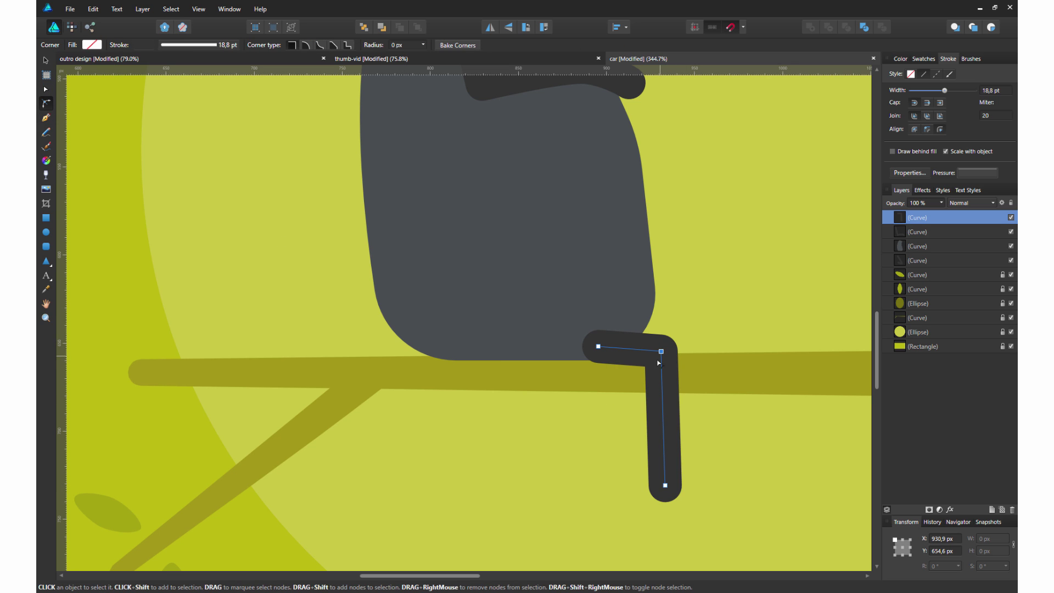
drag(659, 363, 622, 343)
key(v)
click(632, 308)
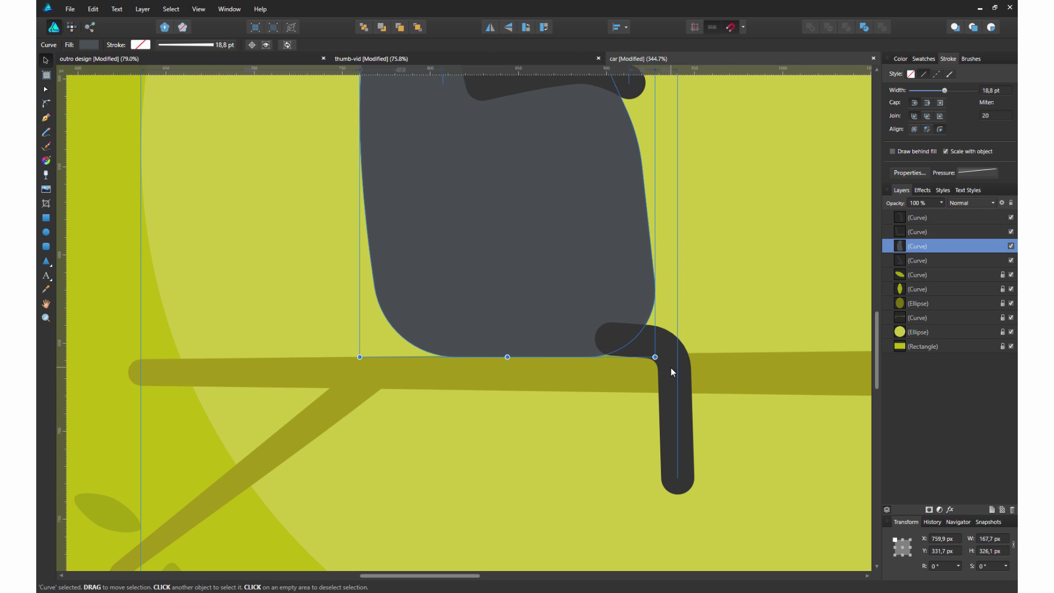
click(671, 368)
click(472, 410)
Alt-drag a copy of the leg to the left and lighten its tint slightly.
scroll(473, 409, up, 1)
alt+drag(650, 367, 508, 363)
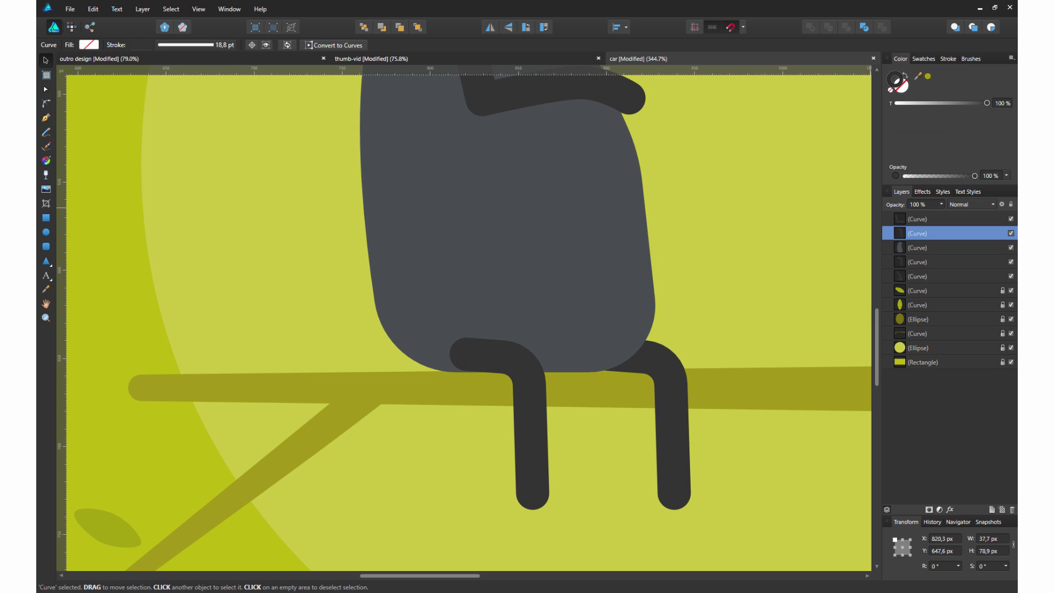
drag(987, 102, 983, 102)
scroll(539, 296, down, 3)
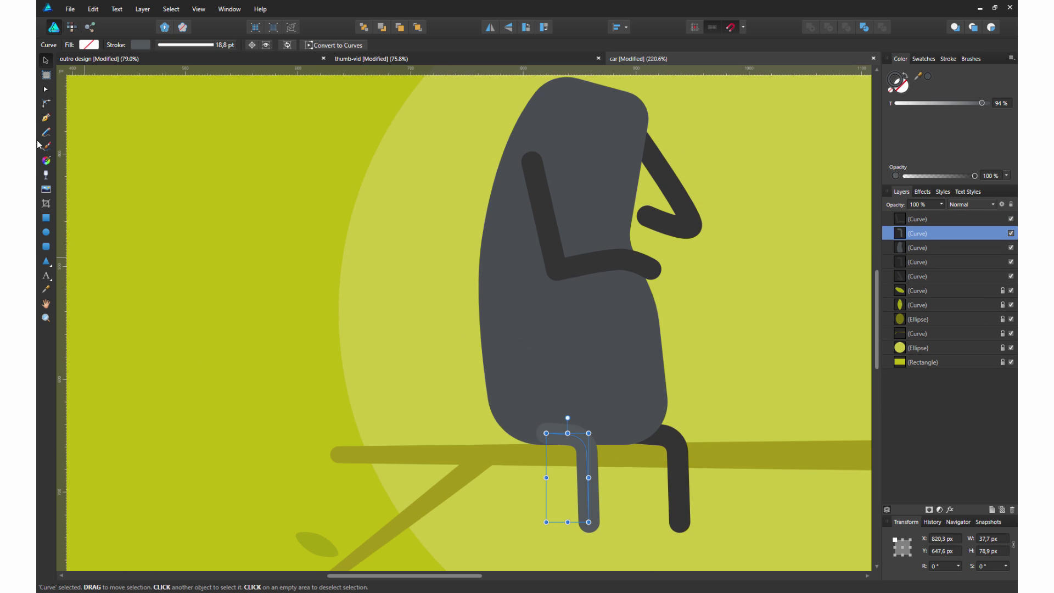
key(p)
key(ctrl+d)
Draw a long tail curling upward from the back of the body and set its stroke colour.
click(504, 407)
drag(404, 332, 405, 275)
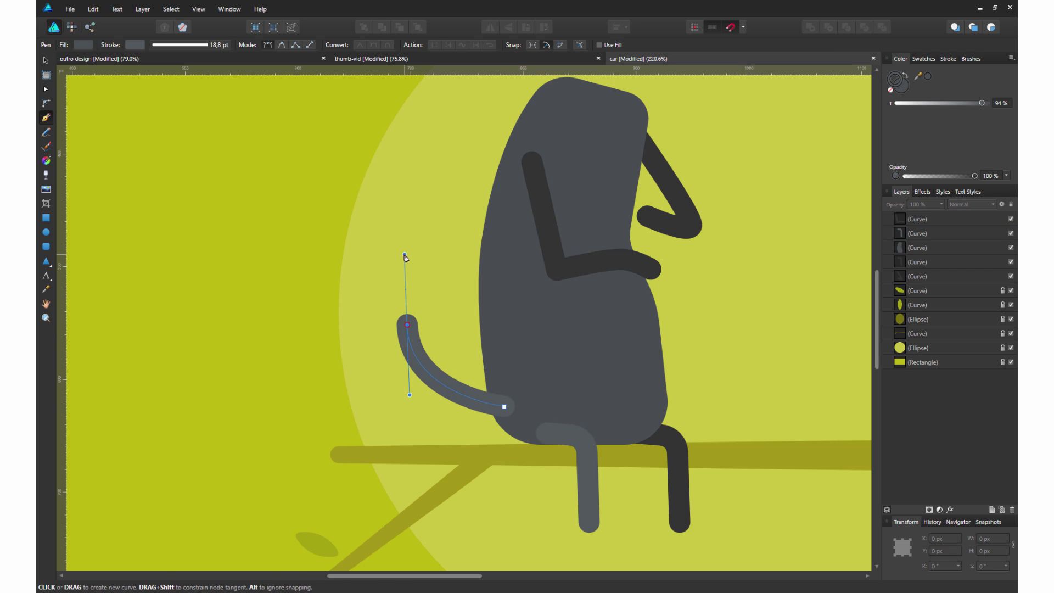
click(447, 170)
click(373, 110)
scroll(417, 165, up, 1)
key(v)
key(ctrl+d)
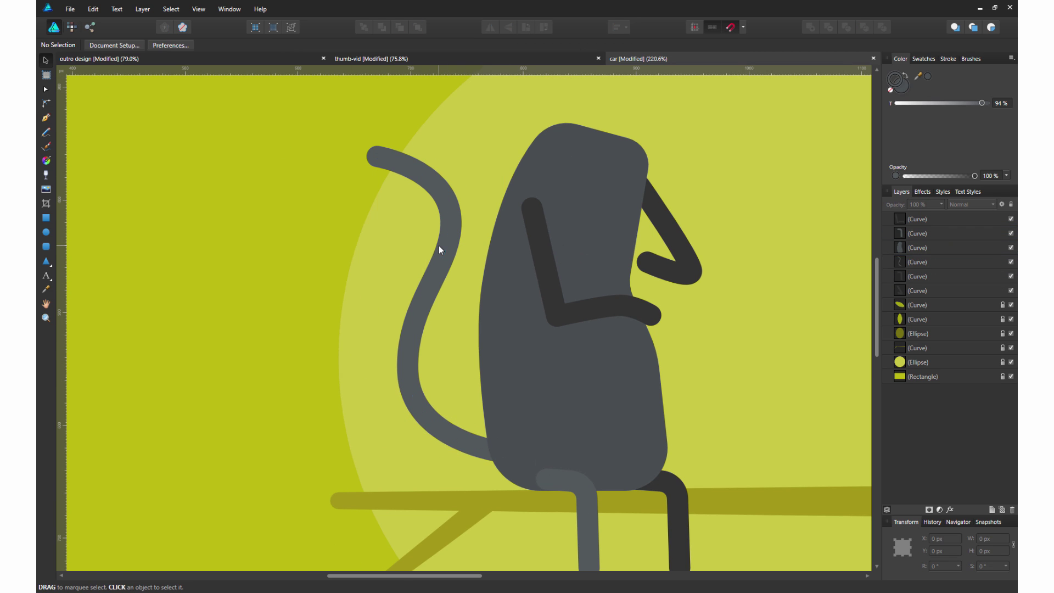
click(439, 245)
double_click(897, 79)
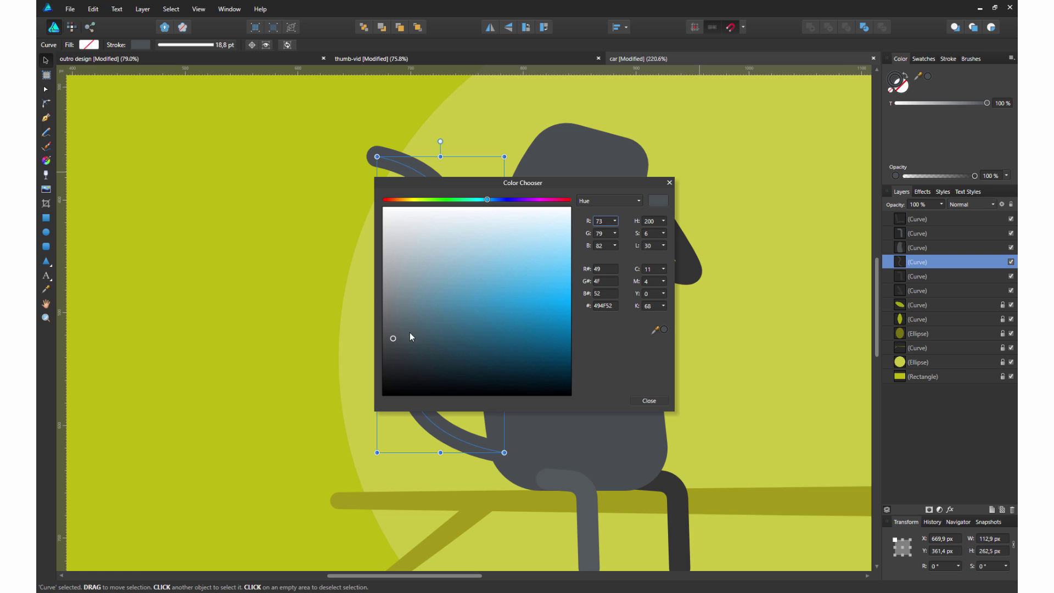
click(649, 401)
key(ctrl+d)
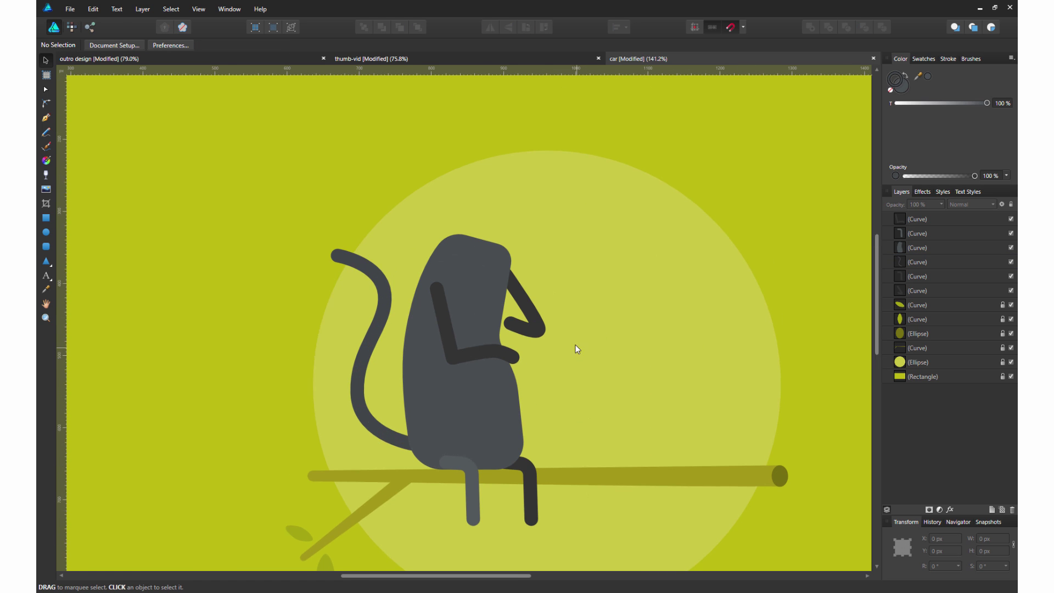
scroll(473, 368, up, 2)
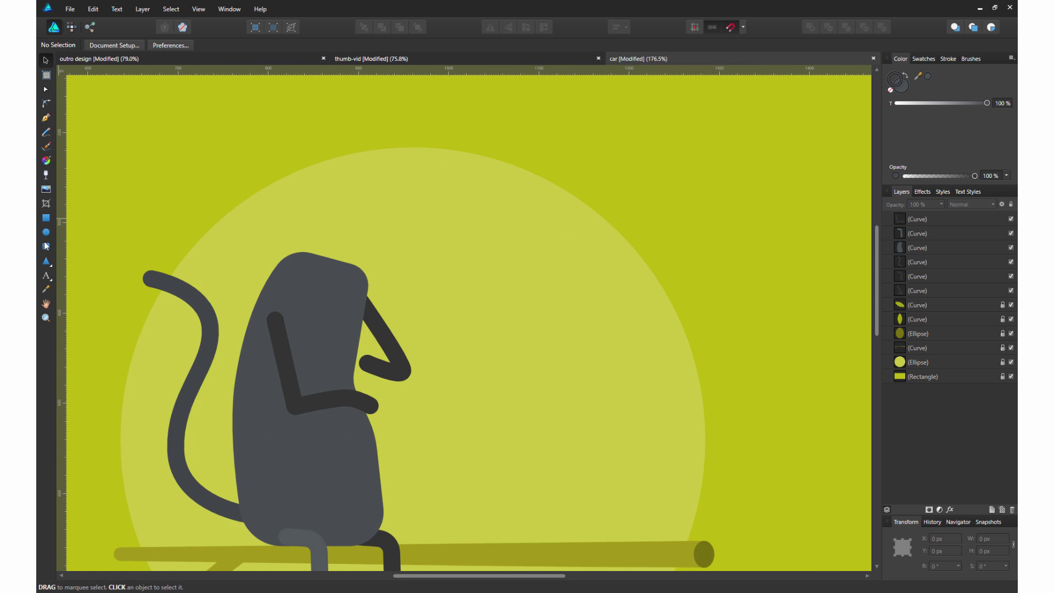
Draw a white rounded rectangle with no outline as the mug body.
key(m)
scroll(475, 330, up, 2)
drag(375, 209, 499, 368)
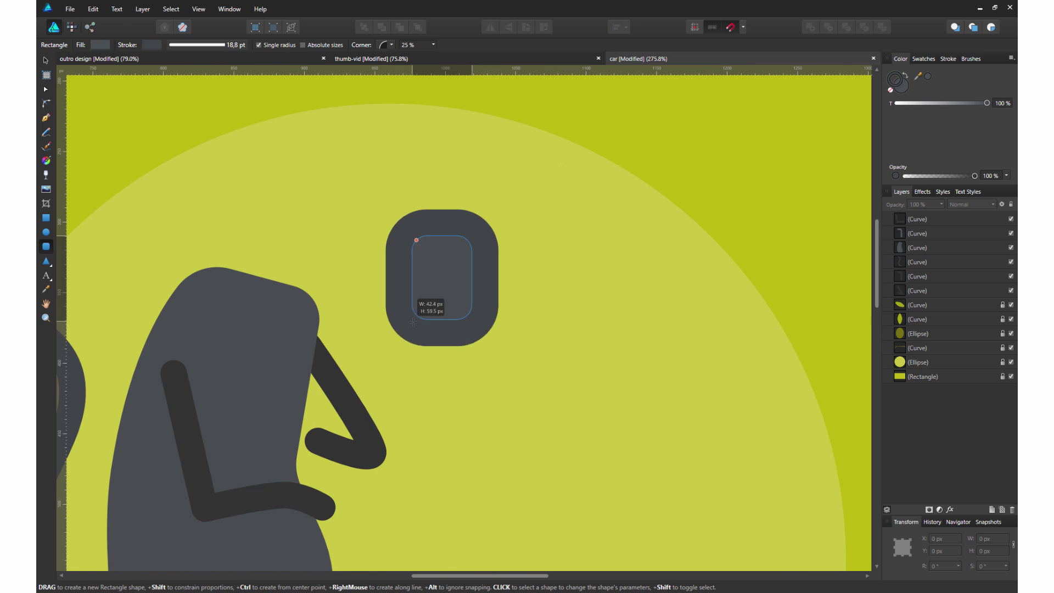
drag(471, 236, 401, 341)
click(891, 89)
double_click(898, 82)
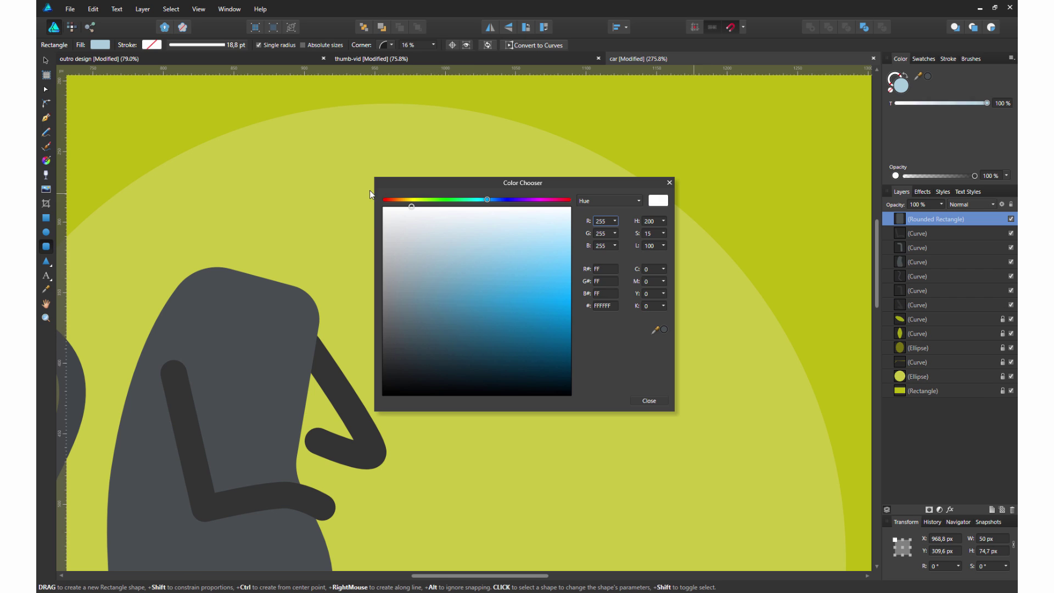
click(664, 406)
scroll(468, 312, up, 2)
Add a small thin white ring beside the rectangle as the mug handle.
key(e)
scroll(468, 312, up, 1)
drag(429, 341, 540, 230)
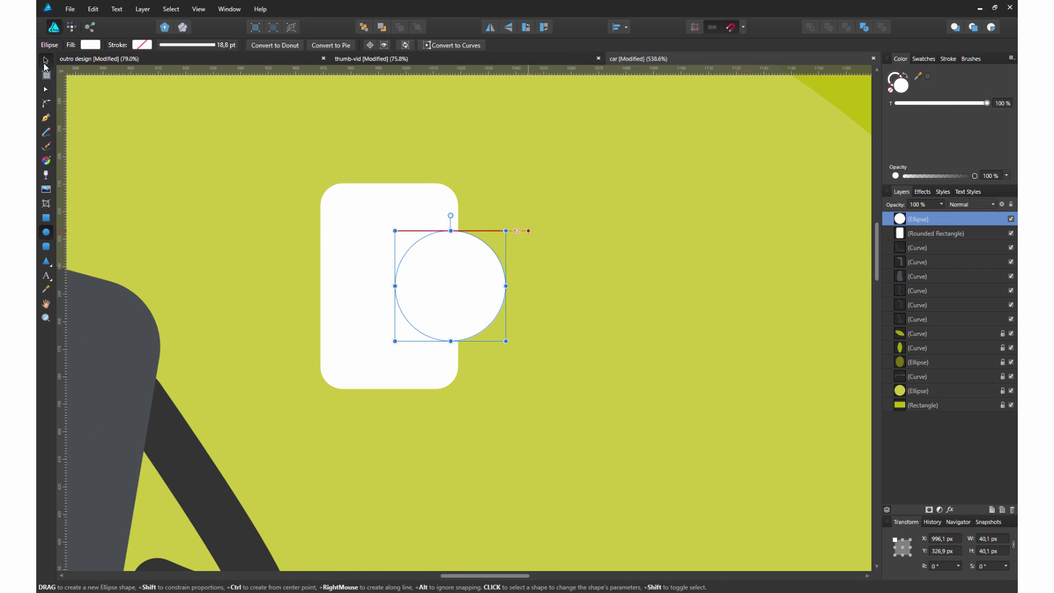
click(907, 76)
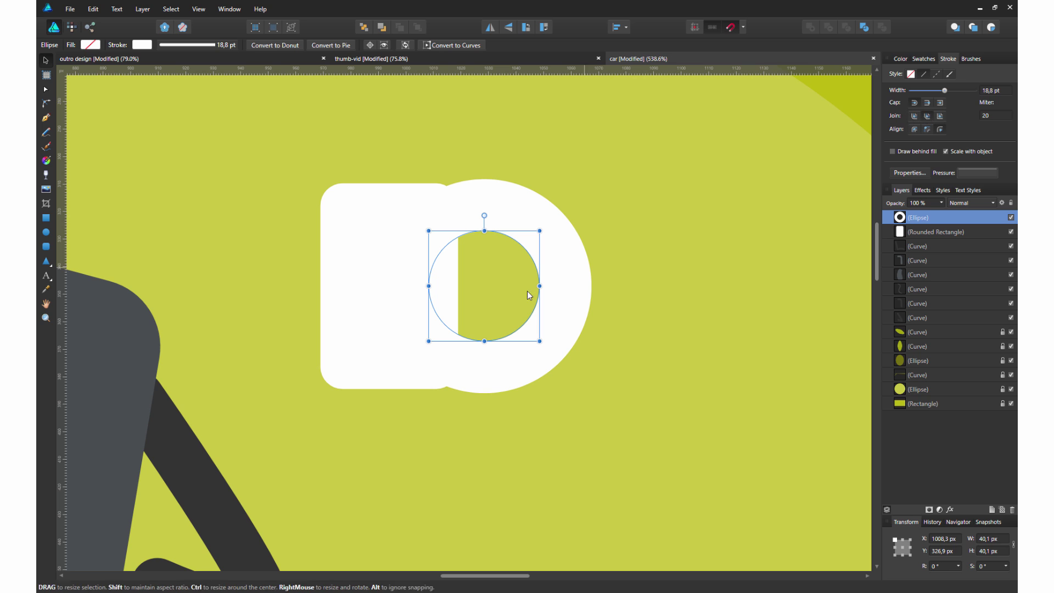
drag(945, 91, 937, 90)
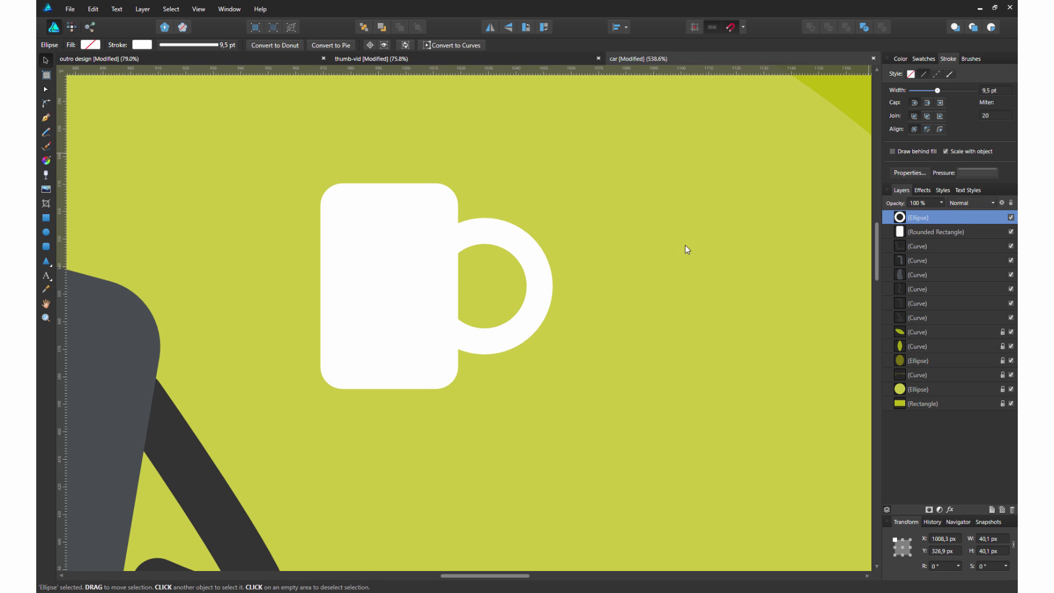
drag(539, 230, 533, 237)
Group body and handle into a mug, then shrink it onto the monkey's hand.
scroll(553, 315, down, 4)
shift+click(928, 231)
key(ctrl+g)
scroll(549, 277, down, 2)
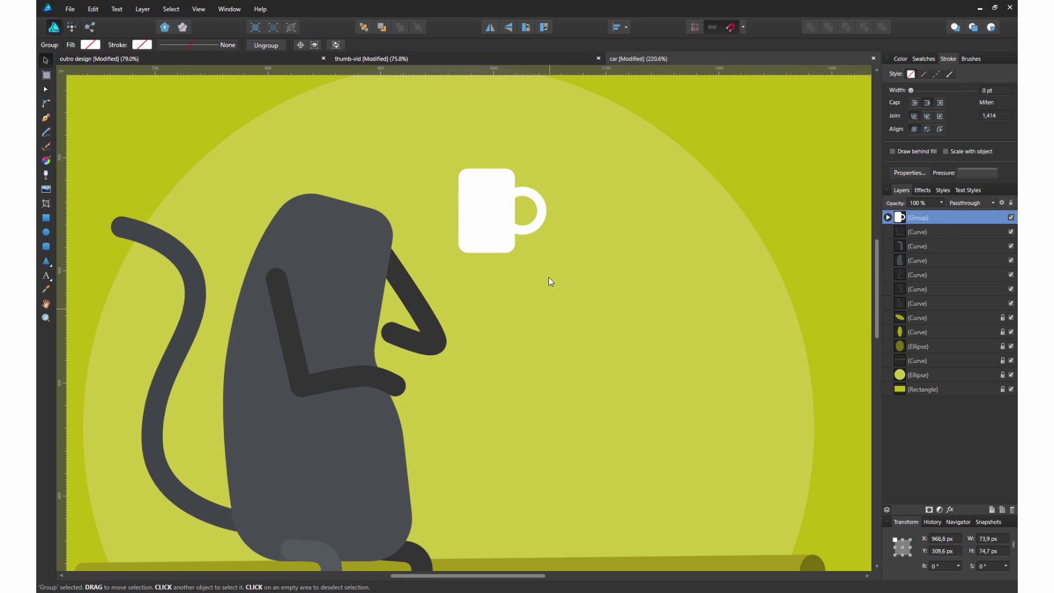
drag(926, 217, 917, 291)
drag(497, 217, 354, 312)
scroll(354, 312, up, 4)
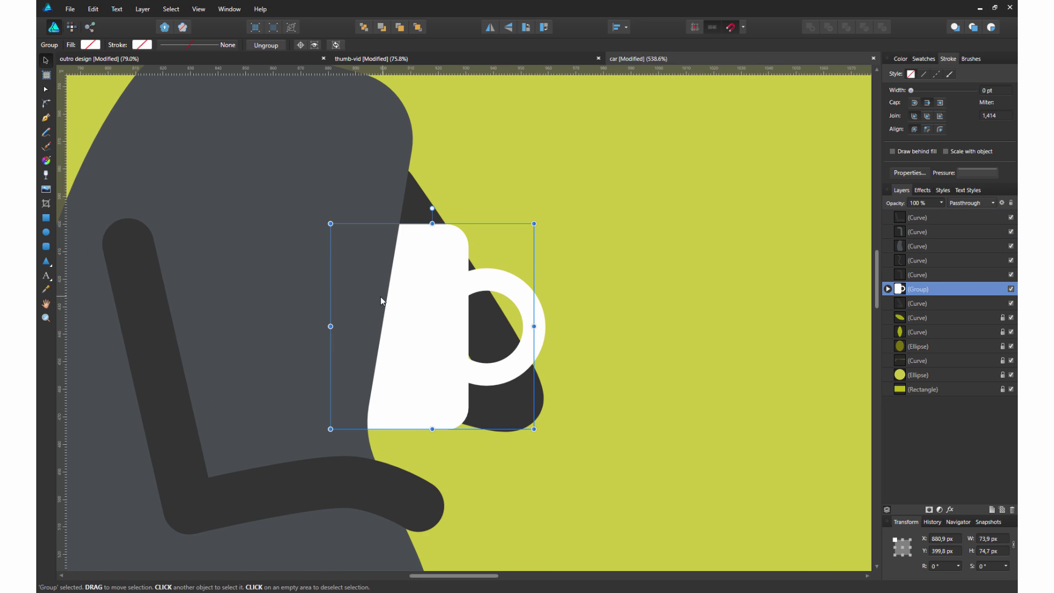
mouse_move(538, 226)
mouse_down()
mouse_move(417, 294)
mouse_move(439, 288)
mouse_up()
Restack the layers so the raised arm sits in front of the mug.
scroll(758, 275, left, 3)
shift+click(917, 303)
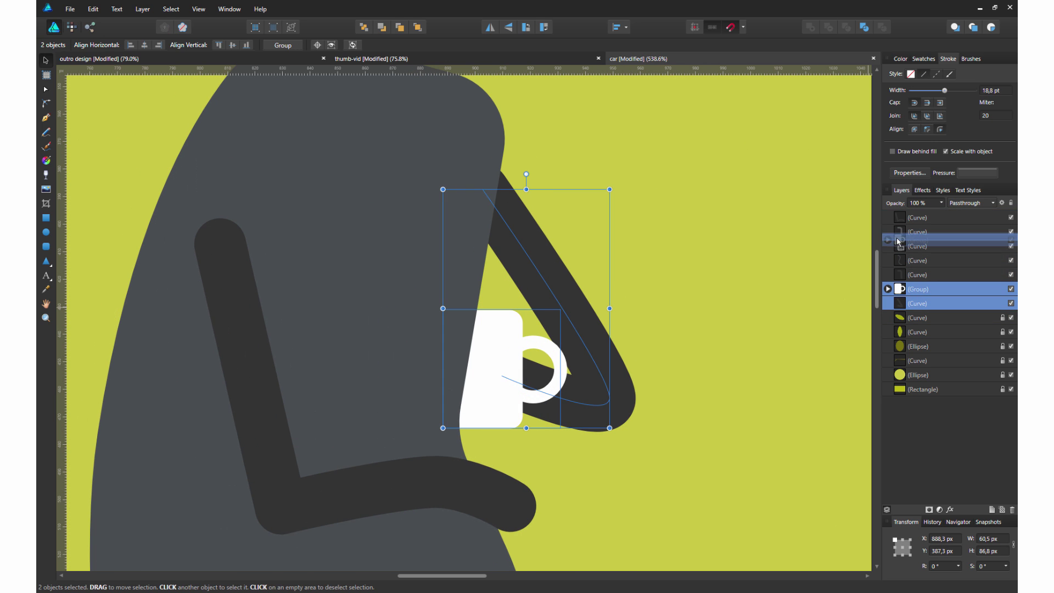
drag(917, 303, 918, 242)
scroll(868, 273, down, 1)
click(598, 286)
click(554, 353)
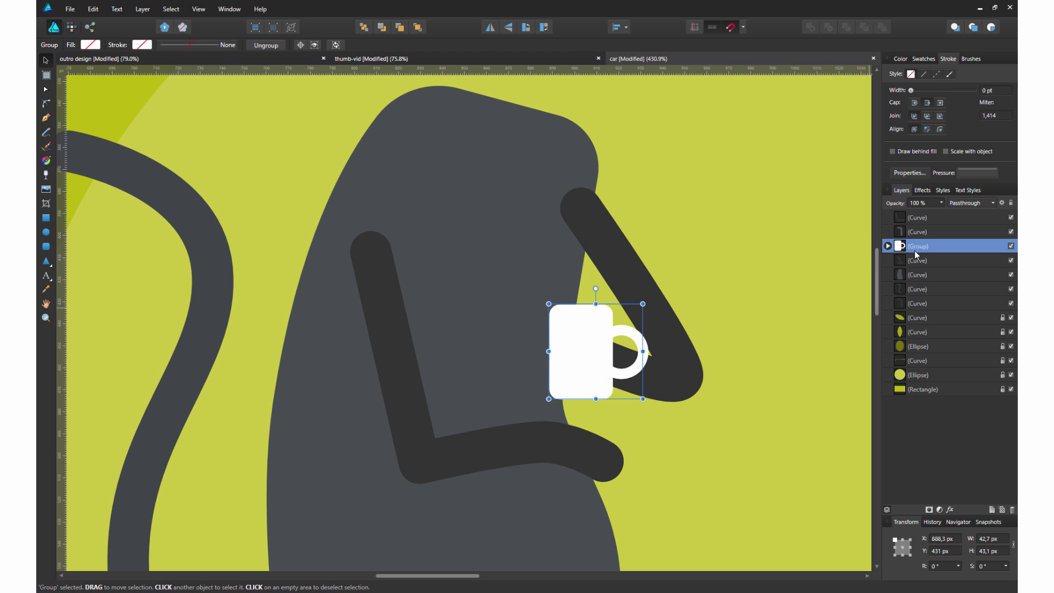
key(ctrl+bracketleft)
Nudge the mug left into the hand and reorder the reaching arm and body.
drag(555, 353, 512, 354)
scroll(541, 301, up, 2)
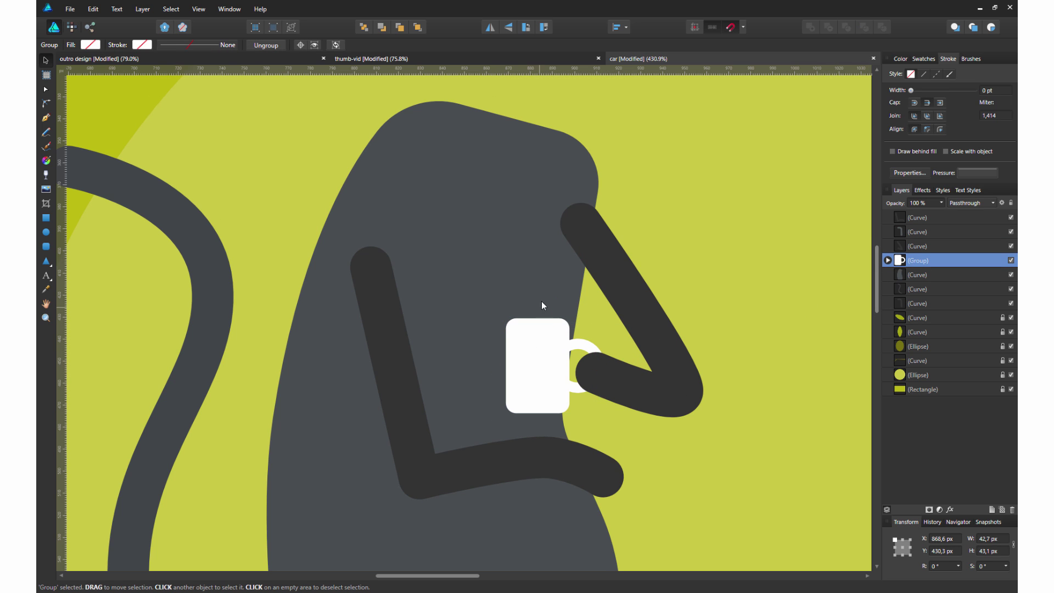
click(621, 308)
click(143, 9)
click(164, 191)
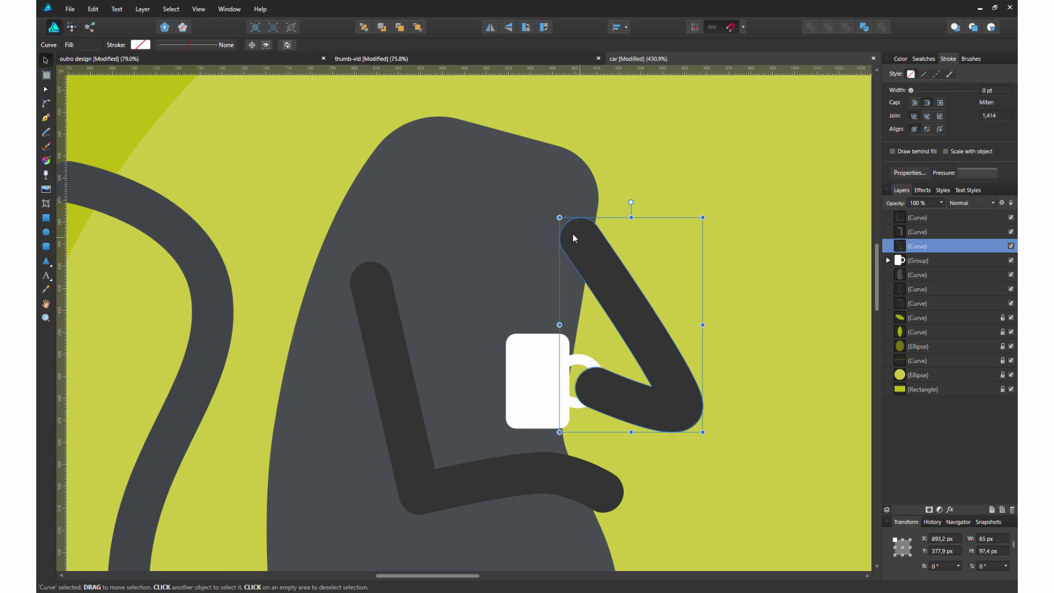
click(573, 234)
key(ctrl+bracketright)
Draw a rounded rectangle above the body with enlarged top corner radii for the head.
scroll(638, 247, down, 3)
click(638, 247)
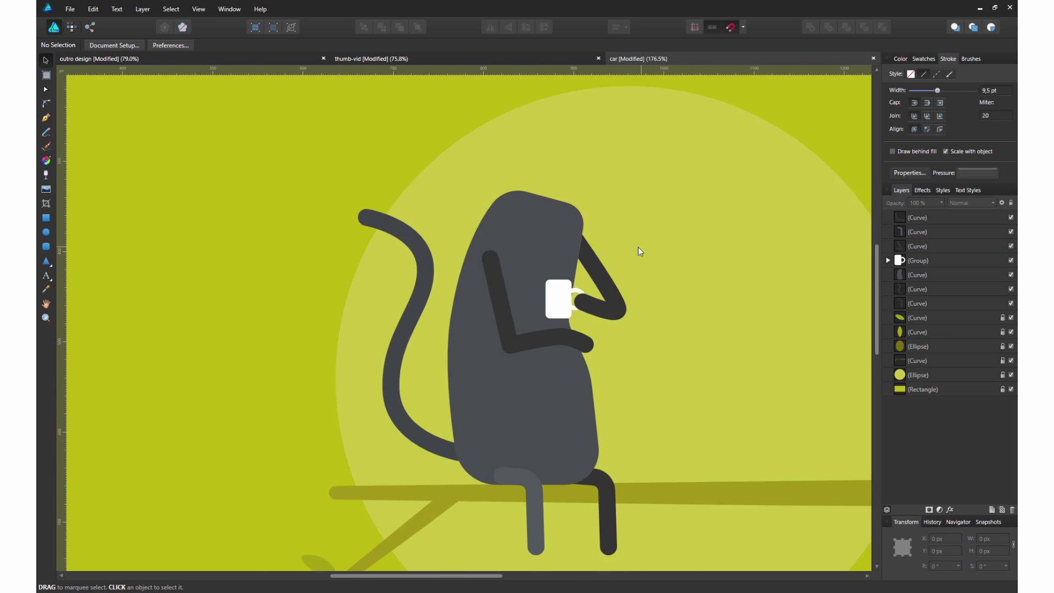
scroll(602, 250, up, 2)
scroll(602, 249, down, 2)
scroll(604, 219, up, 3)
key(m)
drag(522, 103, 674, 272)
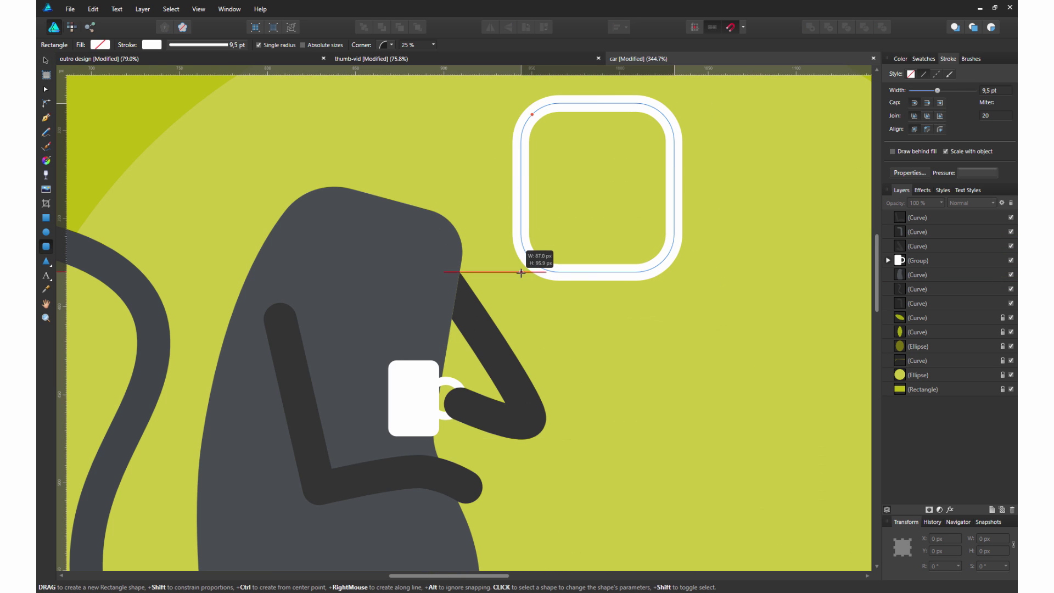
drag(531, 112, 535, 117)
mouse_move(661, 117)
mouse_down()
mouse_move(641, 130)
mouse_move(659, 126)
mouse_up()
drag(535, 117, 548, 122)
Give the head shape a solid dark grey fill.
scroll(591, 141, up, 1)
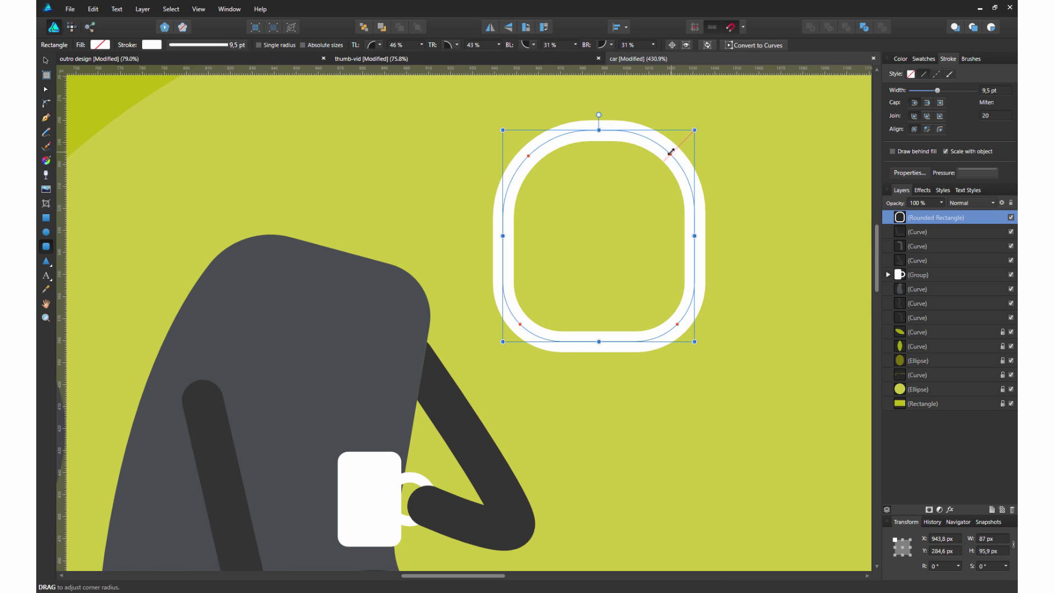
key(v)
key(ctrl+shift+v)
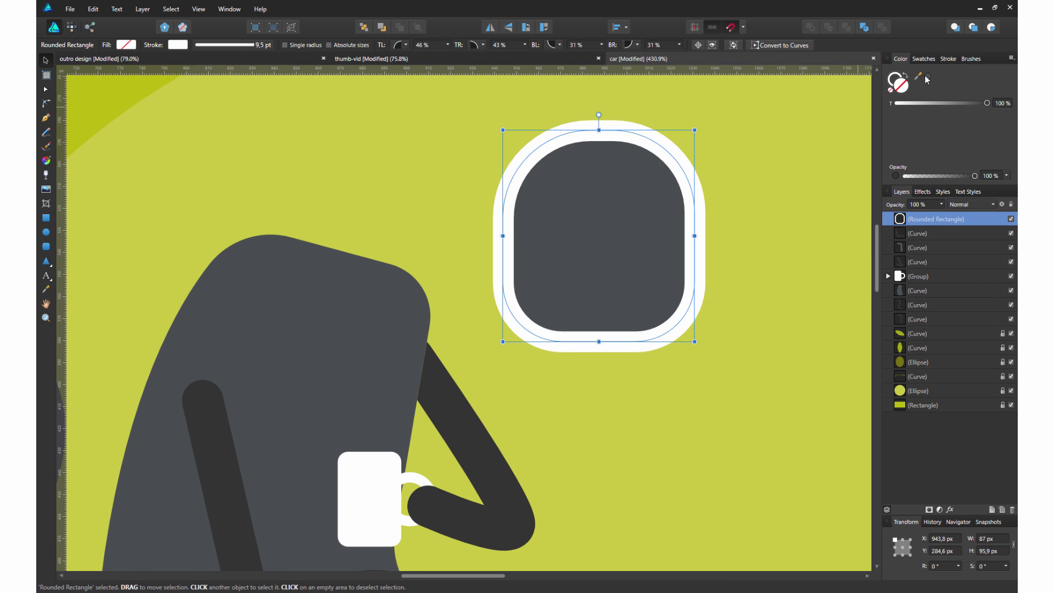
scroll(600, 192, up, 4)
Pen a spiky hair tuft on top of the head and fill it grey.
key(p)
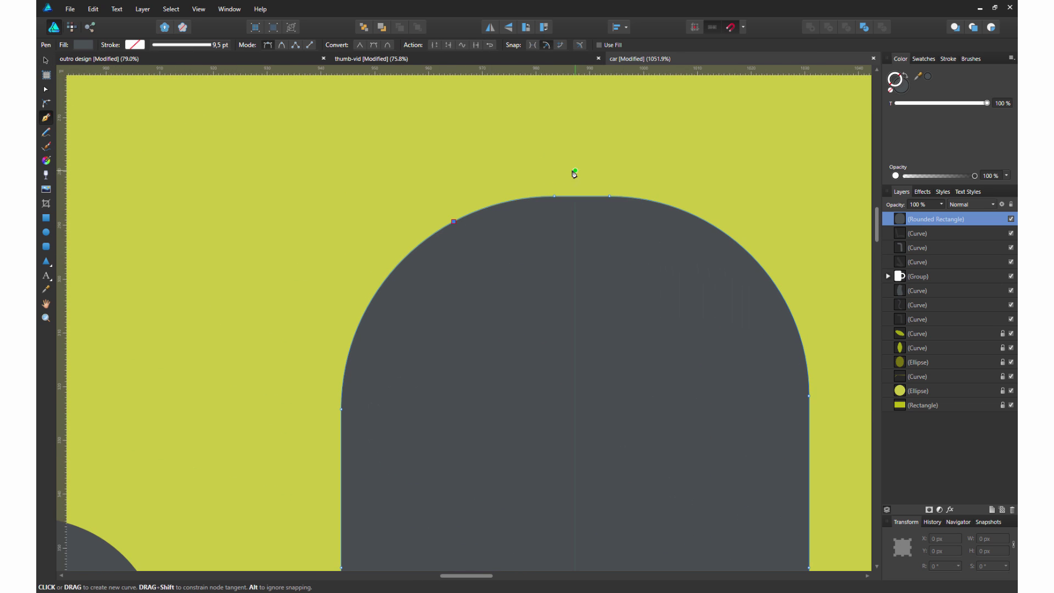
click(574, 196)
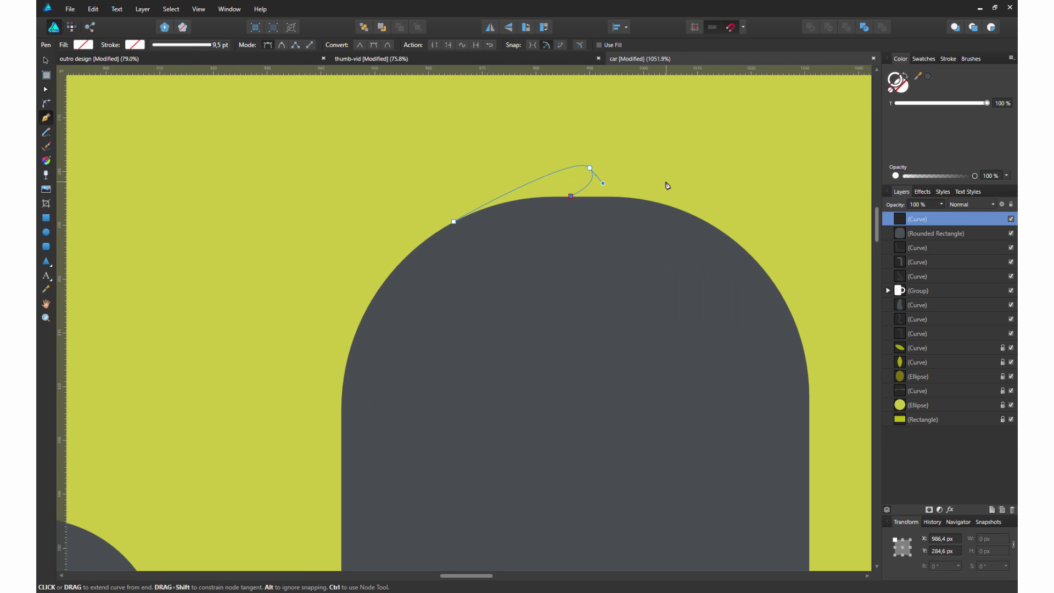
click(455, 222)
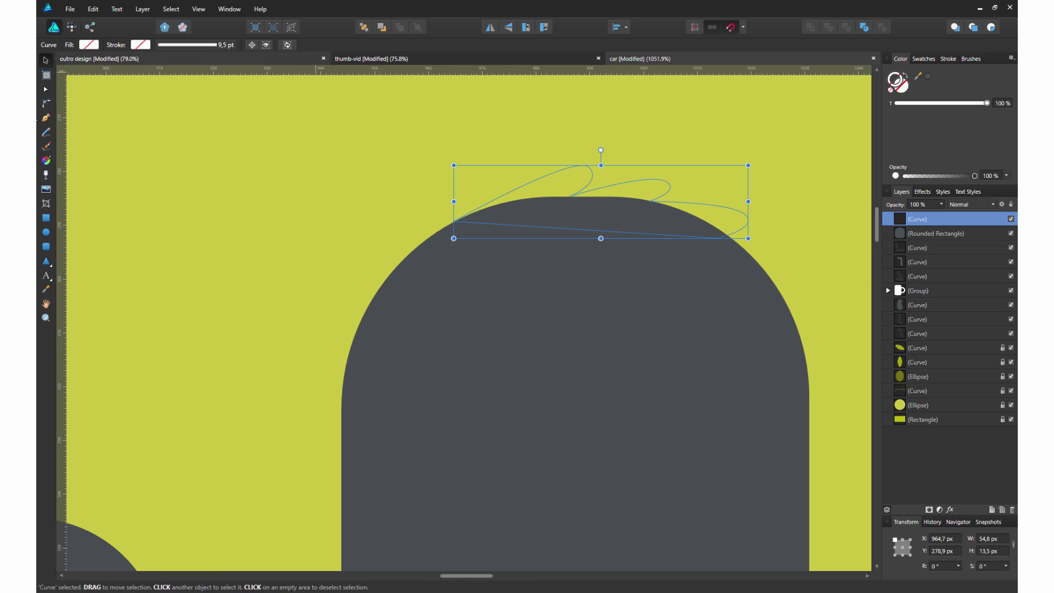
key(a)
scroll(690, 206, up, 3)
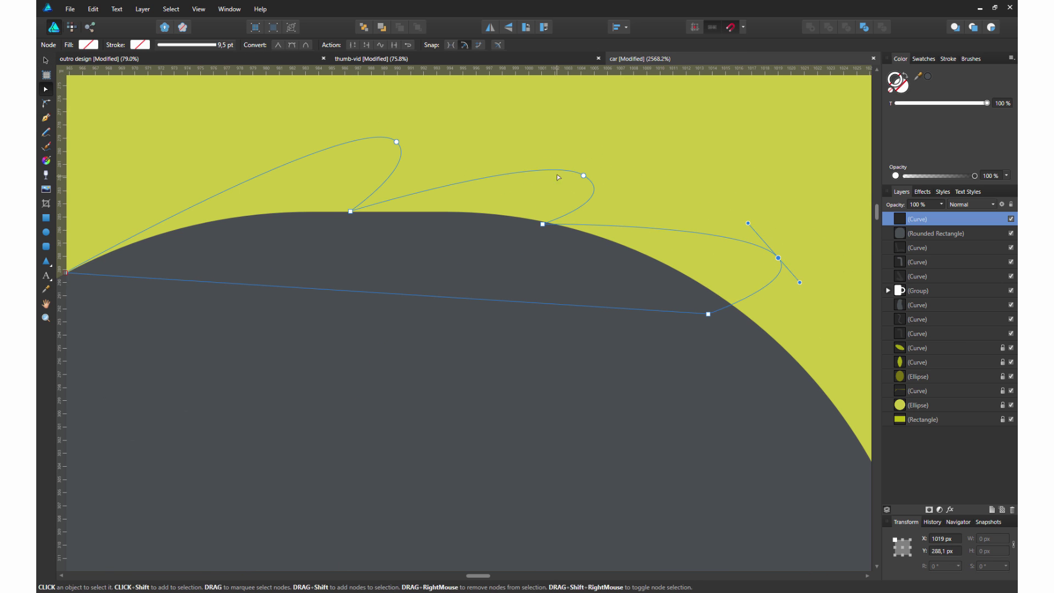
key(v)
scroll(436, 219, down, 3)
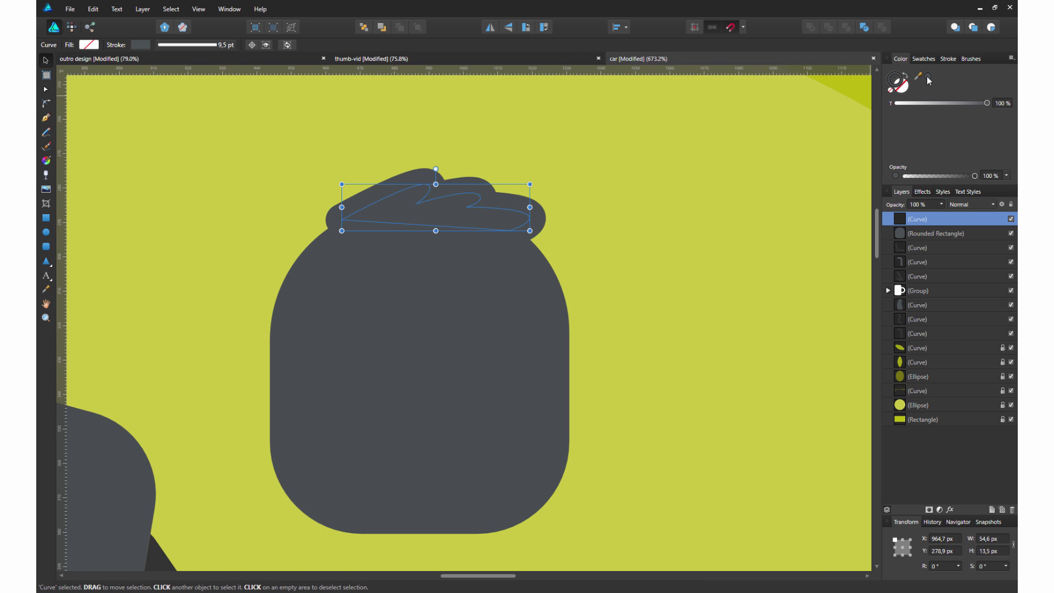
click(908, 76)
scroll(531, 241, down, 2)
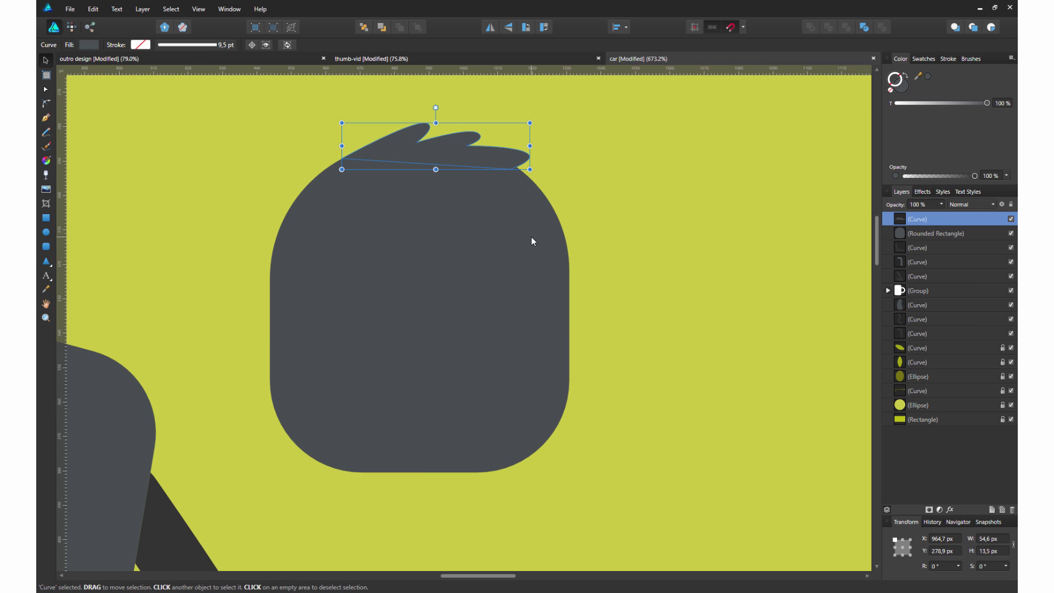
Merge the tuft and head into one shape.
shift+click(926, 233)
click(810, 27)
scroll(393, 375, down, 1)
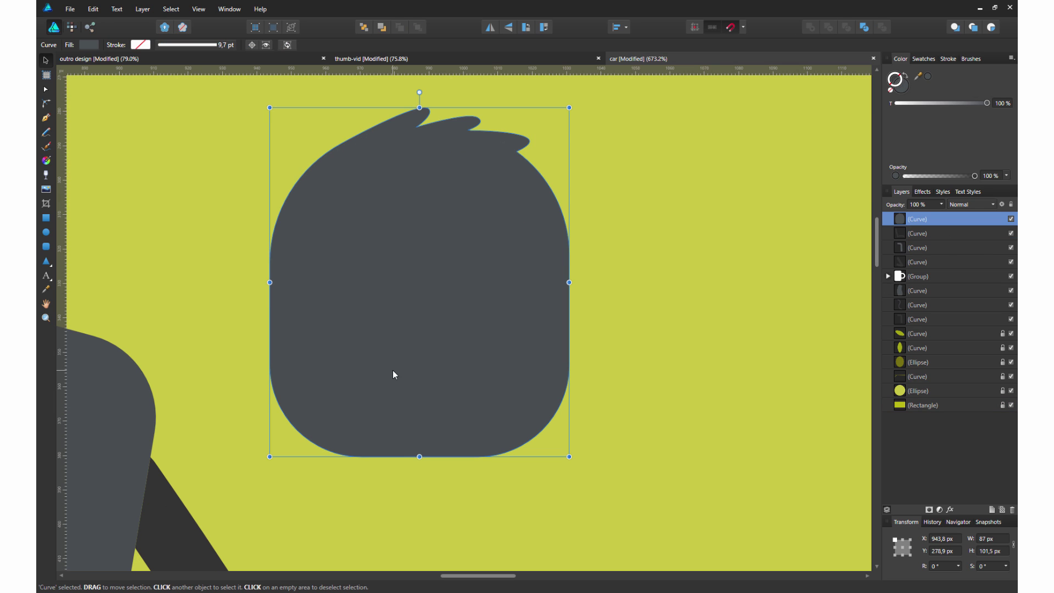
scroll(310, 272, down, 3)
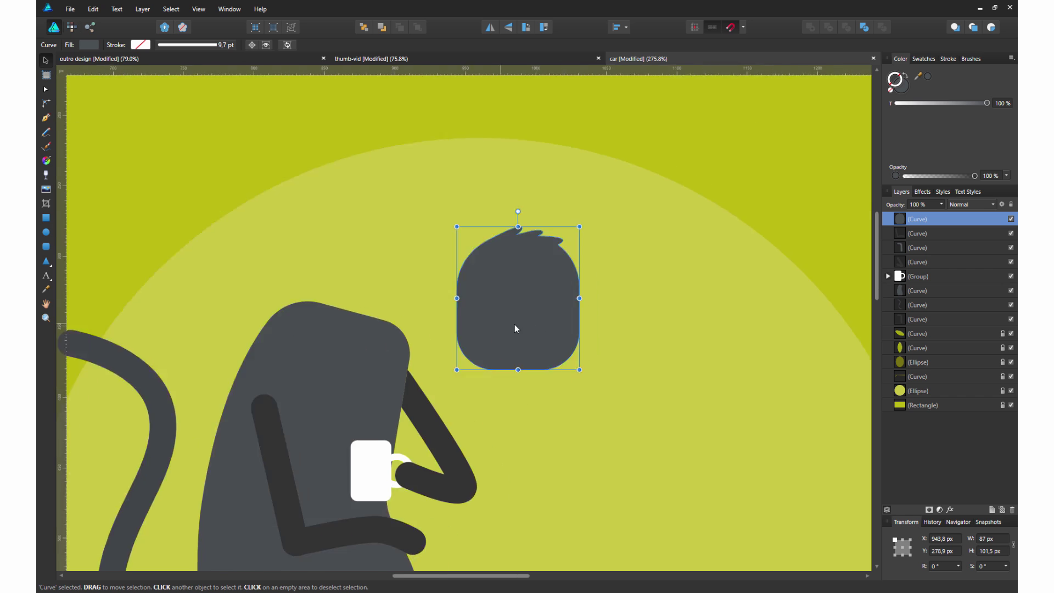
scroll(310, 272, up, 3)
Draw a pill shape on the head and duplicate it slightly lower.
key(m)
drag(483, 245, 661, 334)
key(v)
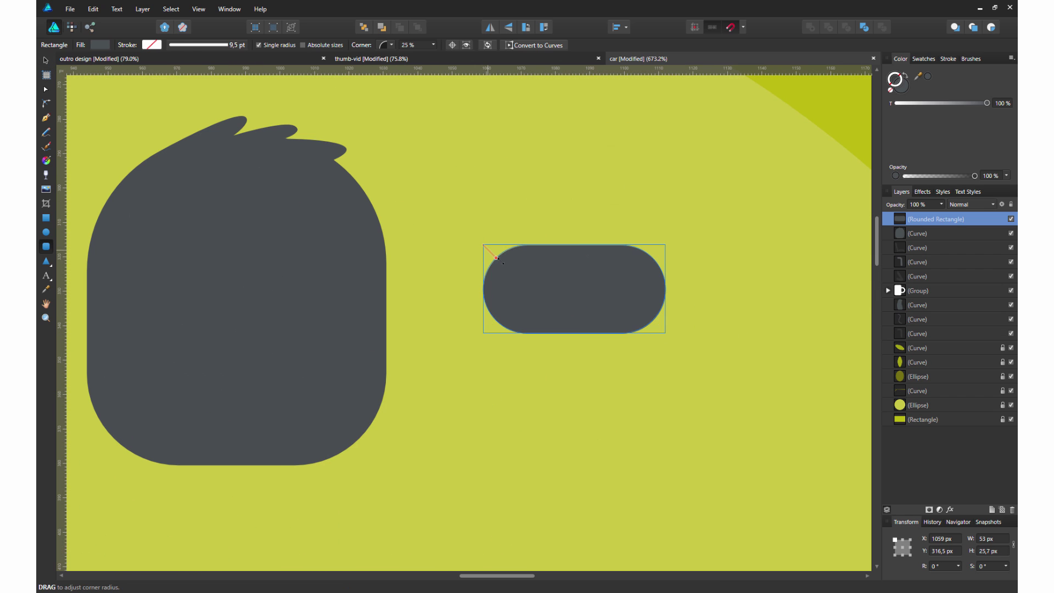
drag(555, 278, 193, 278)
scroll(399, 288, down, 2)
scroll(382, 281, up, 3)
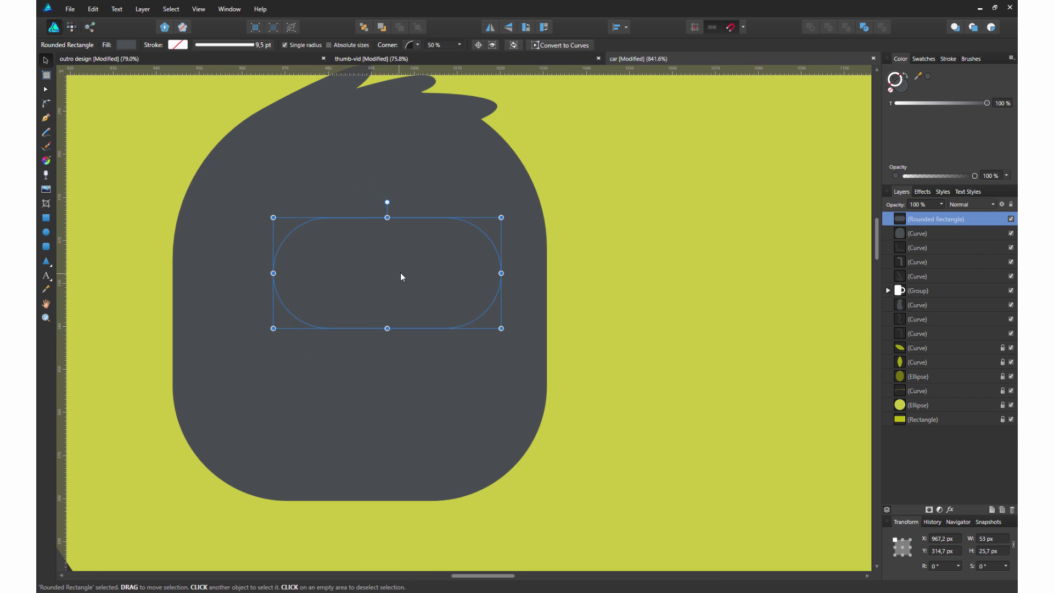
key(ctrl+j)
drag(403, 278, 403, 329)
Narrow and lengthen the lower pill, then merge both into one light grey face.
click(478, 327)
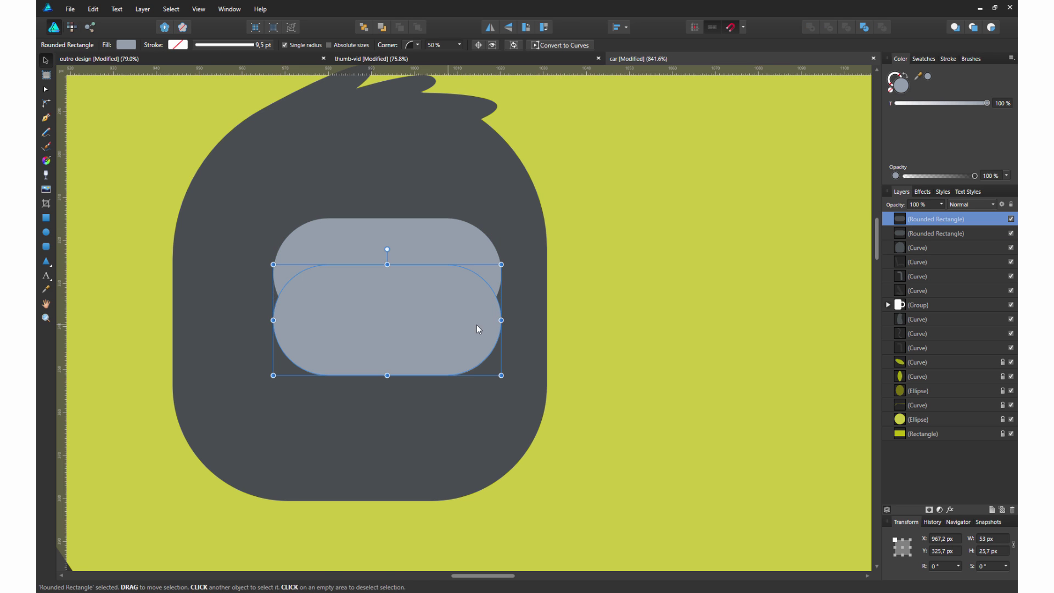
drag(499, 320, 466, 323)
drag(387, 374, 387, 423)
key(m)
drag(341, 296, 315, 271)
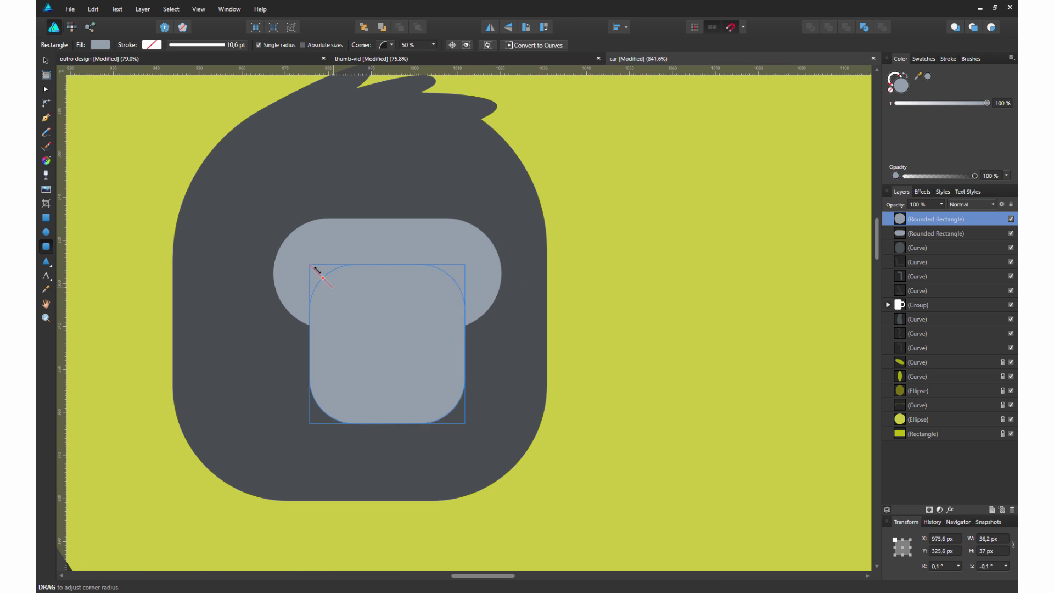
key(v)
shift+click(450, 250)
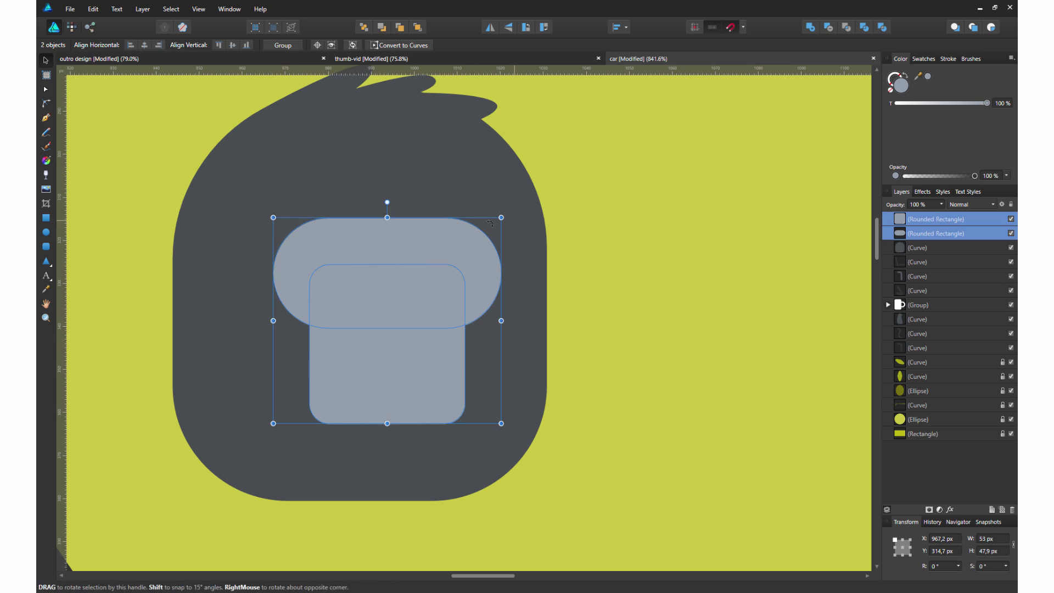
key(ctrl+shift+a)
Pen a thin dark brow line above the face.
key(p)
click(452, 203)
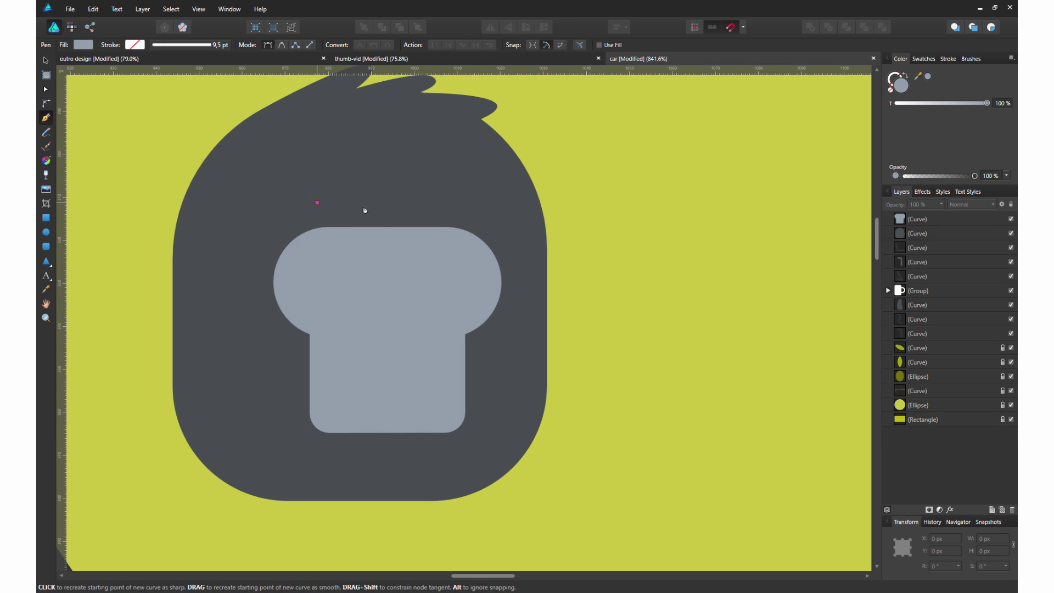
click(928, 80)
click(948, 59)
drag(934, 91, 925, 93)
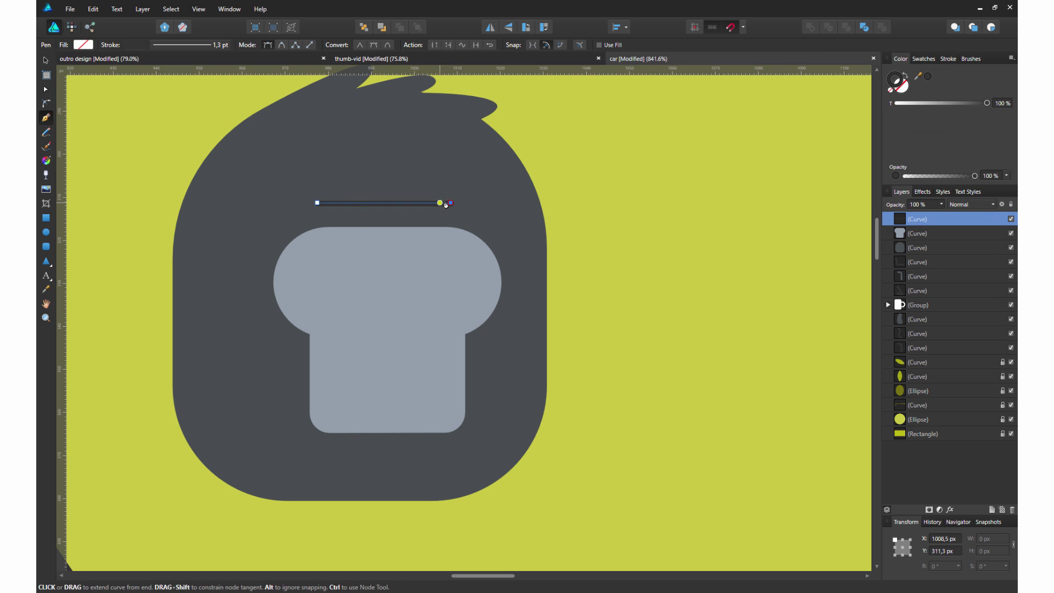
scroll(452, 328, up, 3)
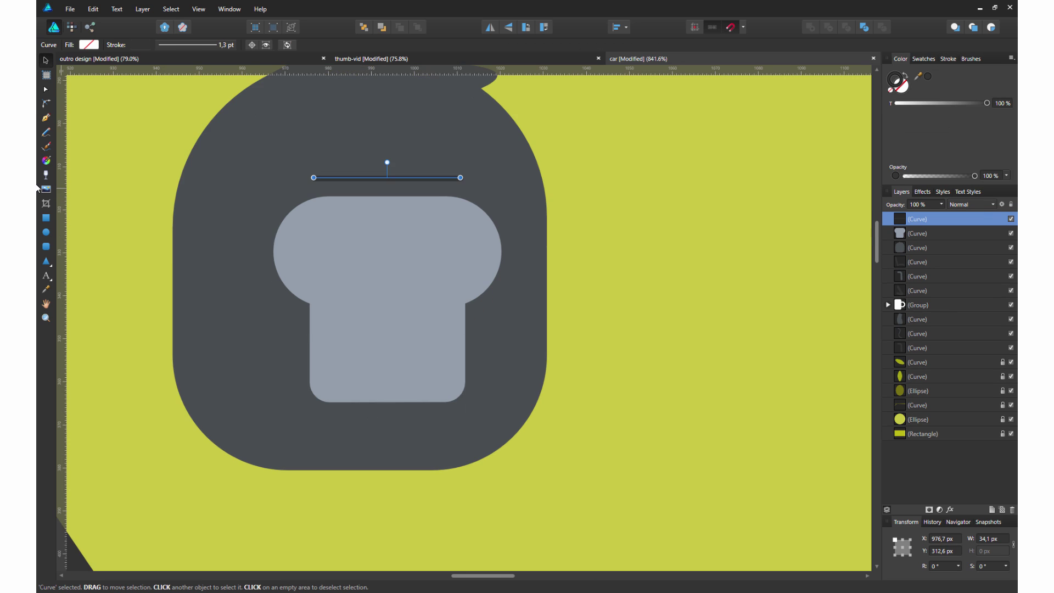
Draw a small round dark eye on the face.
key(m)
mouse_move(432, 262)
mouse_down()
mouse_move(465, 235)
mouse_move(278, 251)
mouse_move(361, 320)
mouse_up()
key(v)
scroll(339, 271, down, 1)
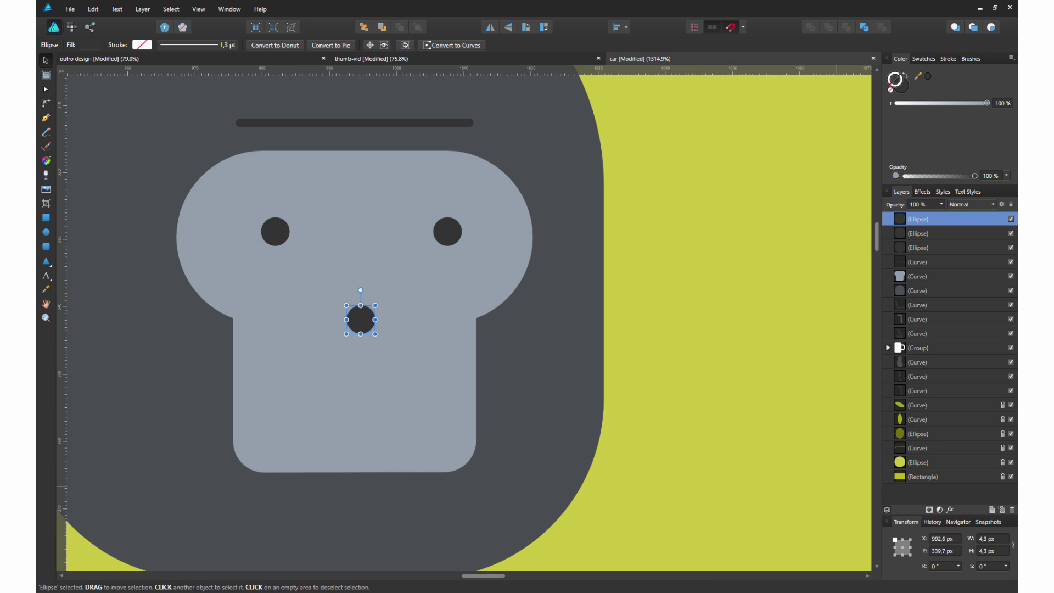
Turn the lower circle into a 0.8 pt ring, delete its top node, leaving a 0.9 pt smile arc.
mouse_move(375, 304)
mouse_down()
mouse_move(407, 267)
mouse_move(381, 267)
mouse_up()
key(shift+x)
click(949, 59)
drag(934, 91, 920, 90)
click(453, 45)
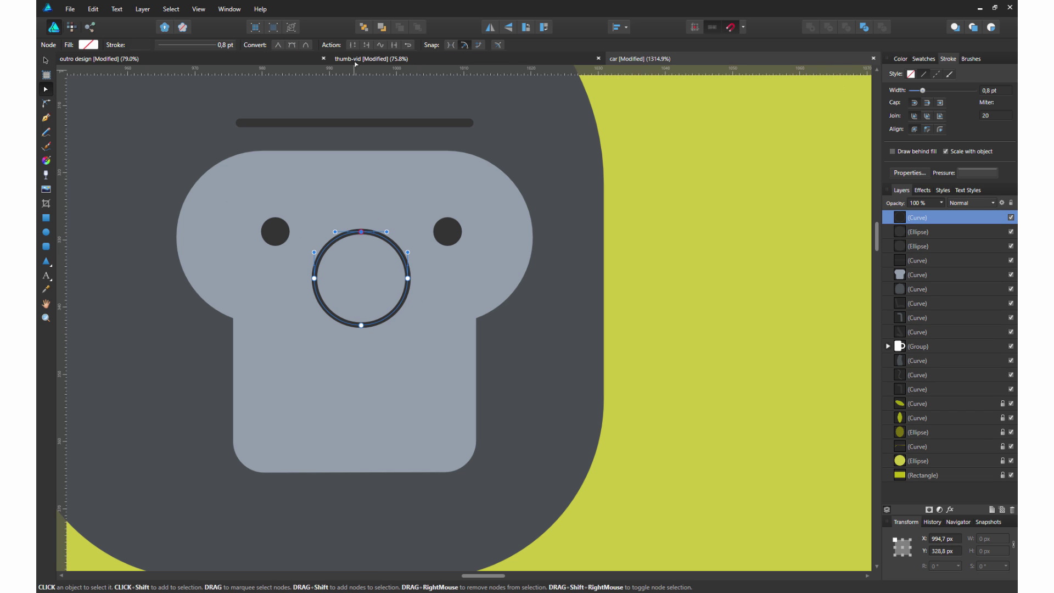
click(361, 231)
key(Delete)
key(v)
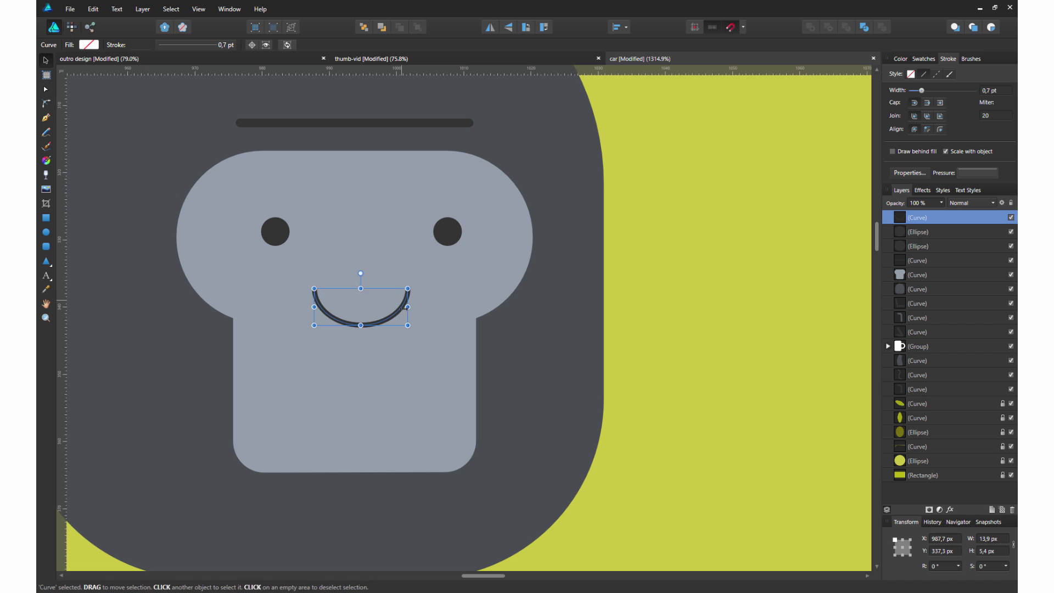
drag(408, 307, 403, 307)
drag(921, 90, 923, 90)
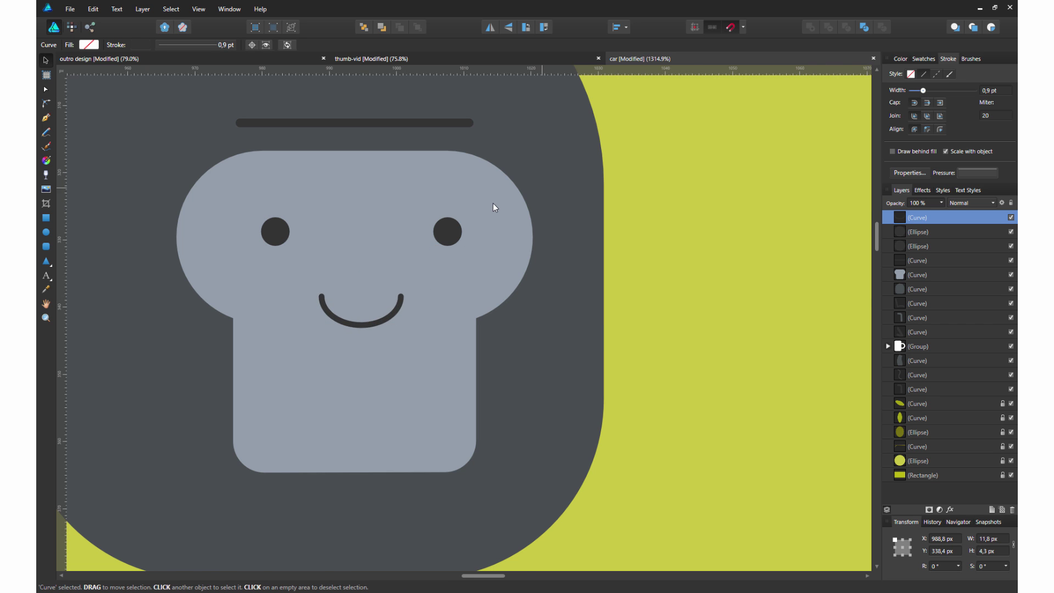
scroll(493, 208, down, 3)
Build an ear from a dark grey pill and a duplicate inner pill, grouped together.
key(m)
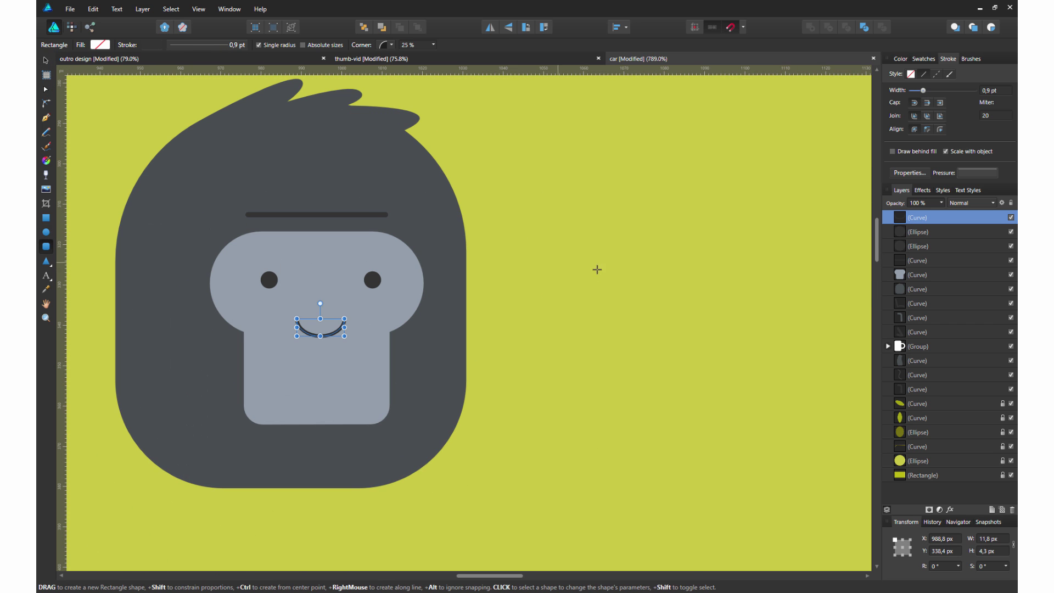
drag(617, 262, 510, 336)
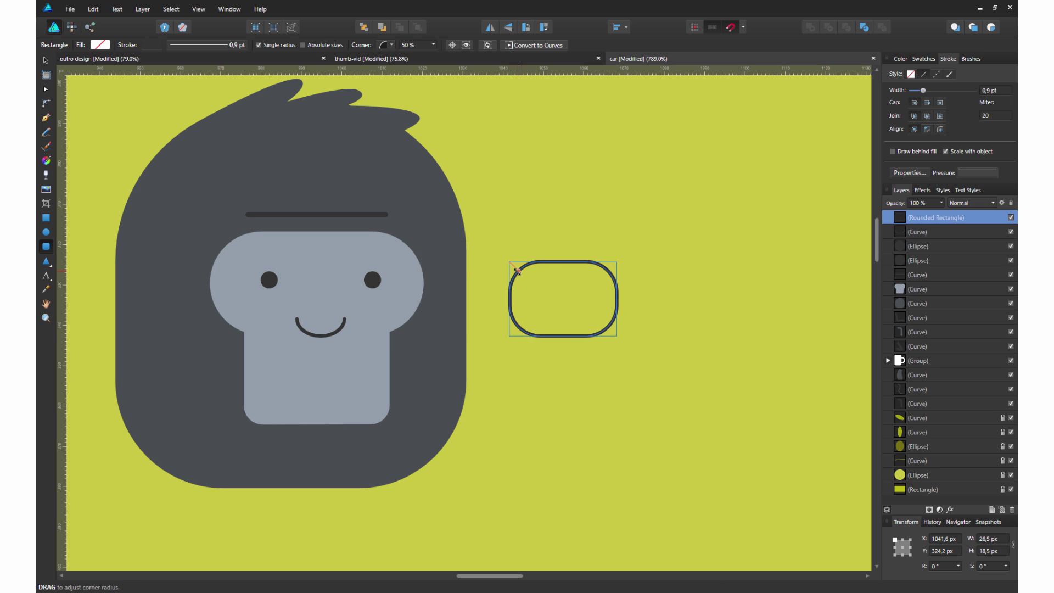
drag(617, 300, 633, 299)
key(v)
key(shift+x)
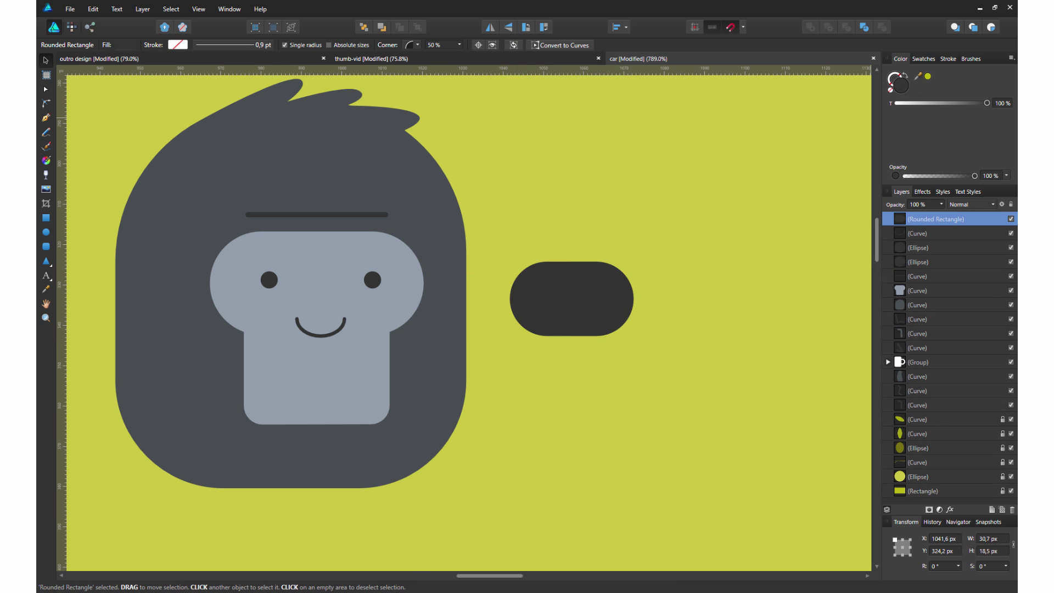
key(ctrl+j)
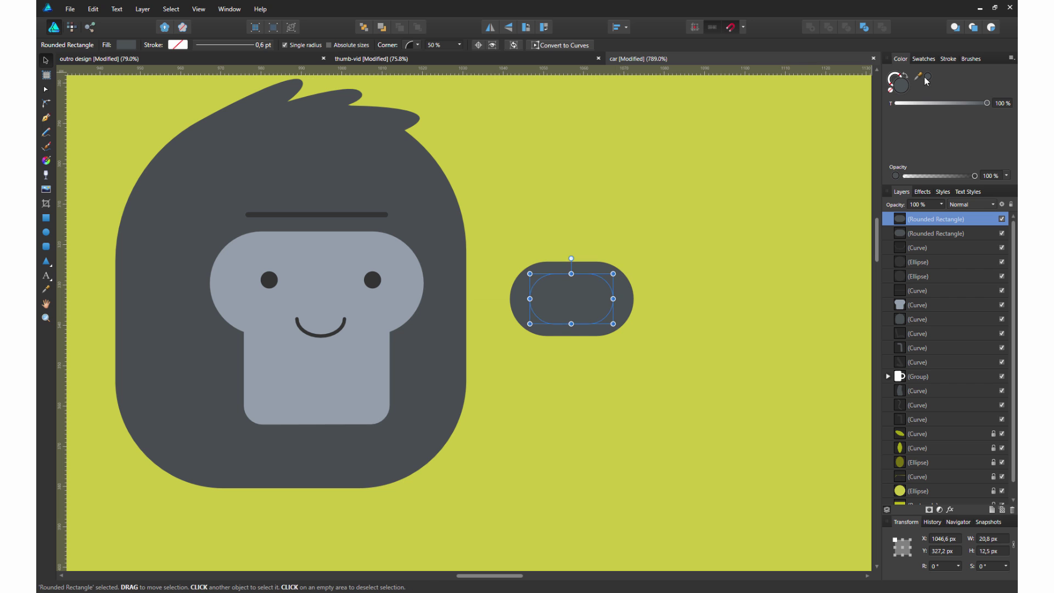
key(ctrl+g)
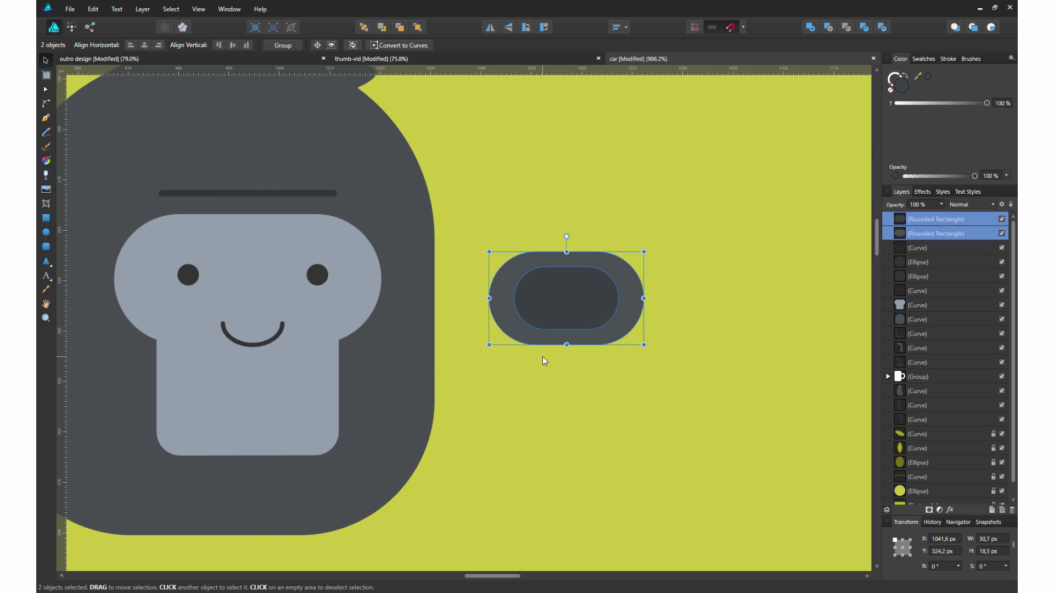
Place the ear behind the head's left side and a copy on the right.
scroll(566, 294, down, 1)
drag(901, 308, 902, 305)
drag(564, 304, 220, 316)
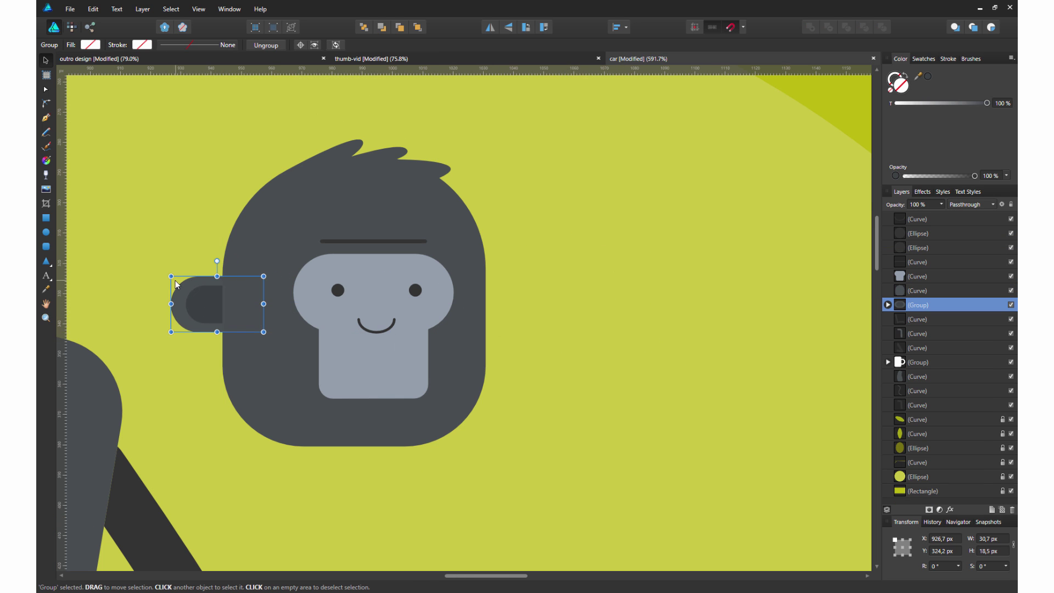
drag(170, 275, 497, 311)
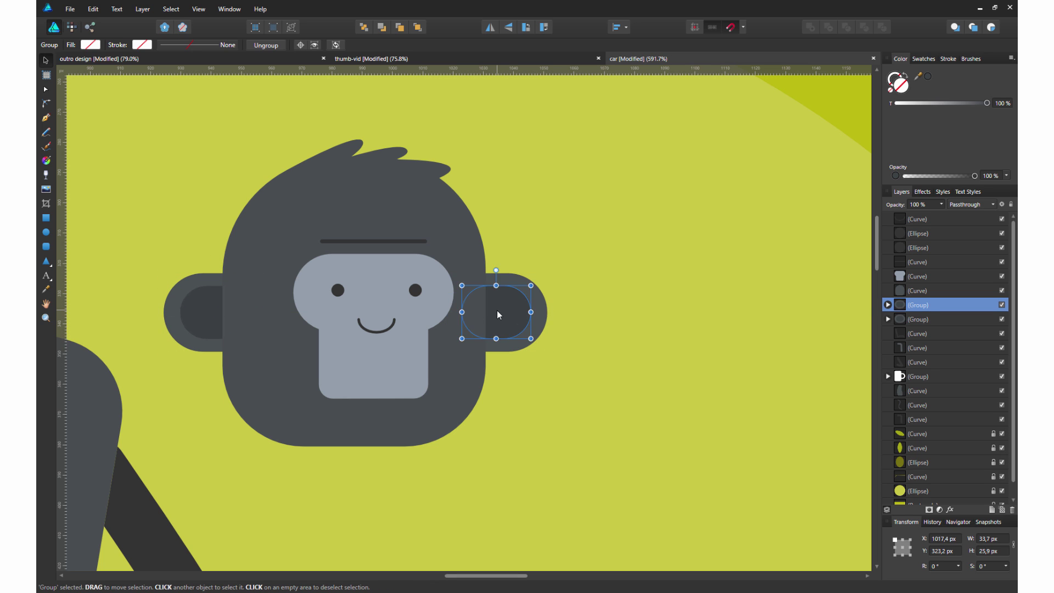
key(ctrl+[)
Group the head with both ears and enlarge it to suit the body.
scroll(656, 369, down, 2)
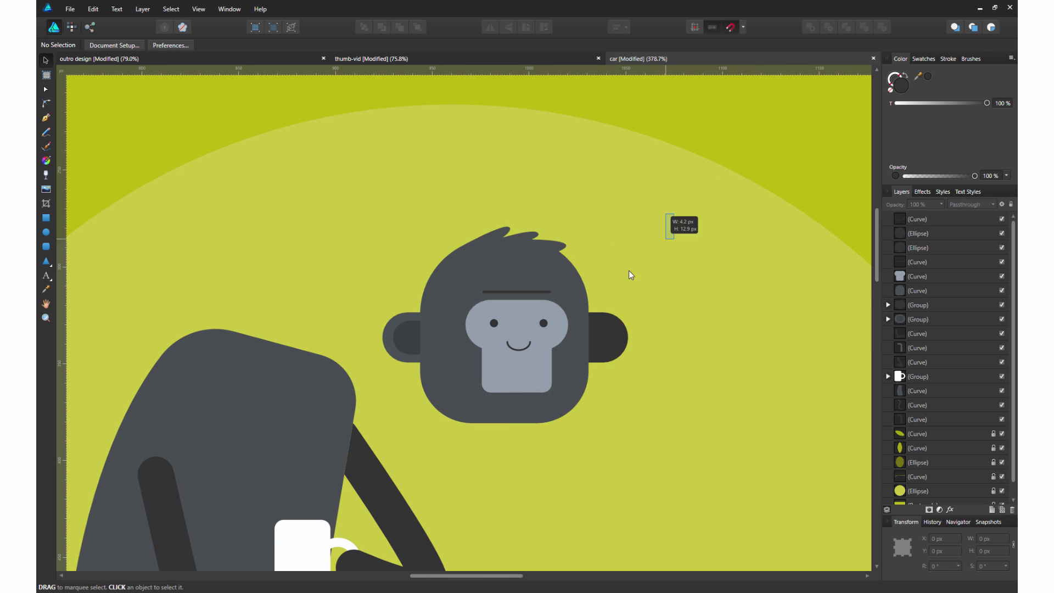
drag(628, 276, 412, 417)
key(ctrl+g)
scroll(288, 360, right, 5)
scroll(288, 360, down, 3)
drag(407, 351, 467, 177)
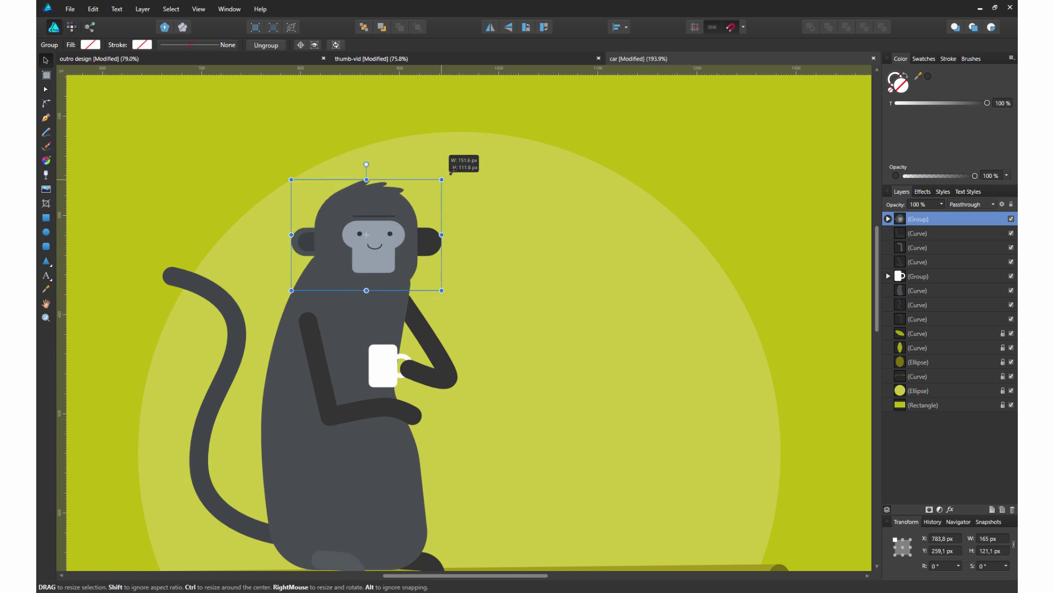
scroll(467, 177, up, 3)
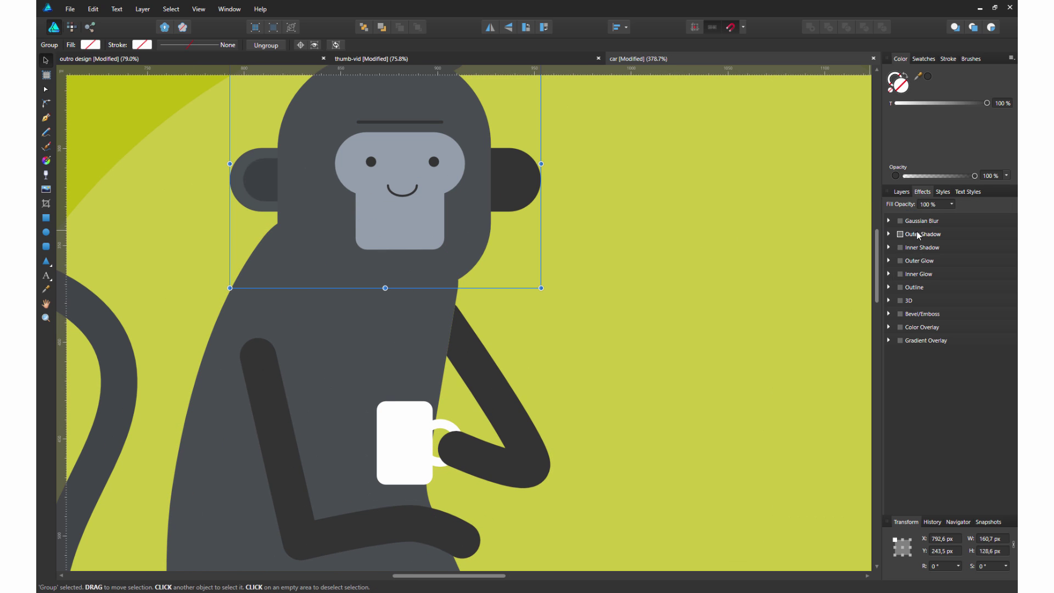
Draw a rounded rectangle over the head area and soften it with Gaussian Blur into a shadow.
click(363, 357)
scroll(362, 357, down, 1)
key(m)
drag(280, 132, 480, 314)
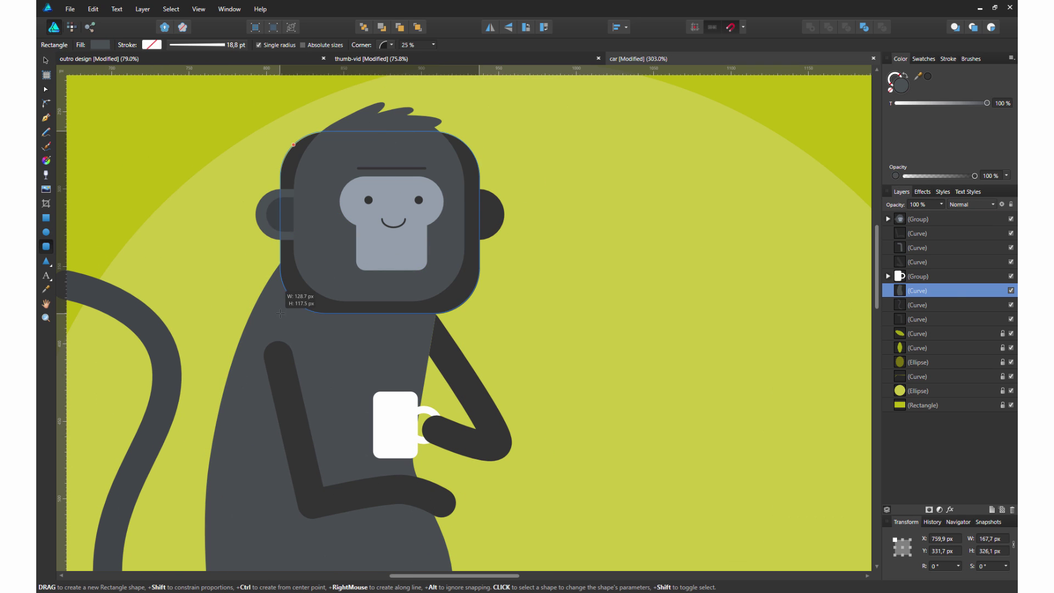
click(923, 192)
click(901, 221)
drag(930, 246, 945, 245)
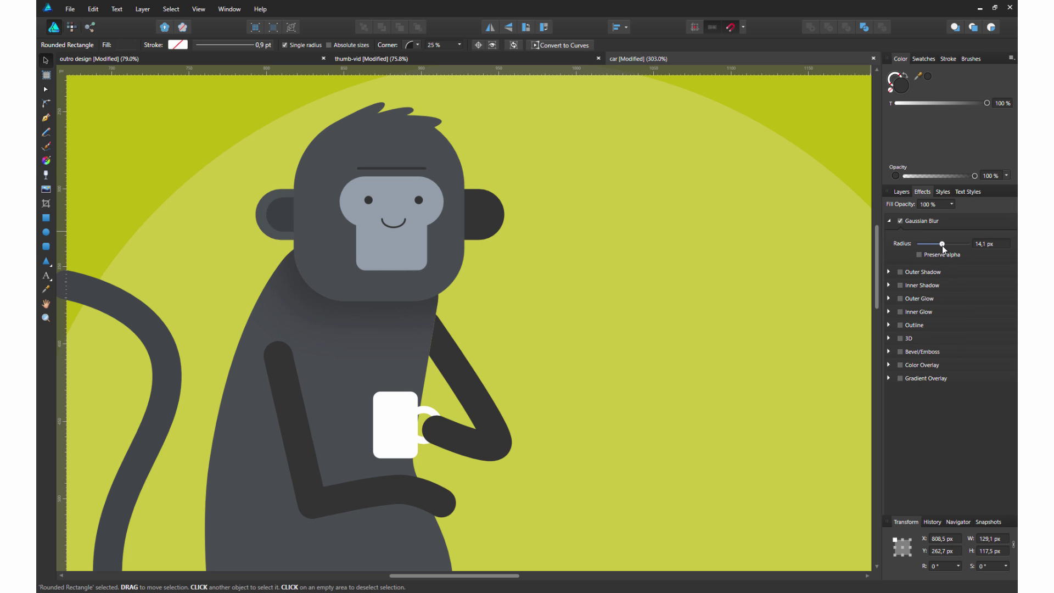
key(ctrl+d)
Select all of the monkey's parts.
scroll(635, 318, down, 5)
scroll(595, 313, up, 2)
scroll(608, 312, down, 1)
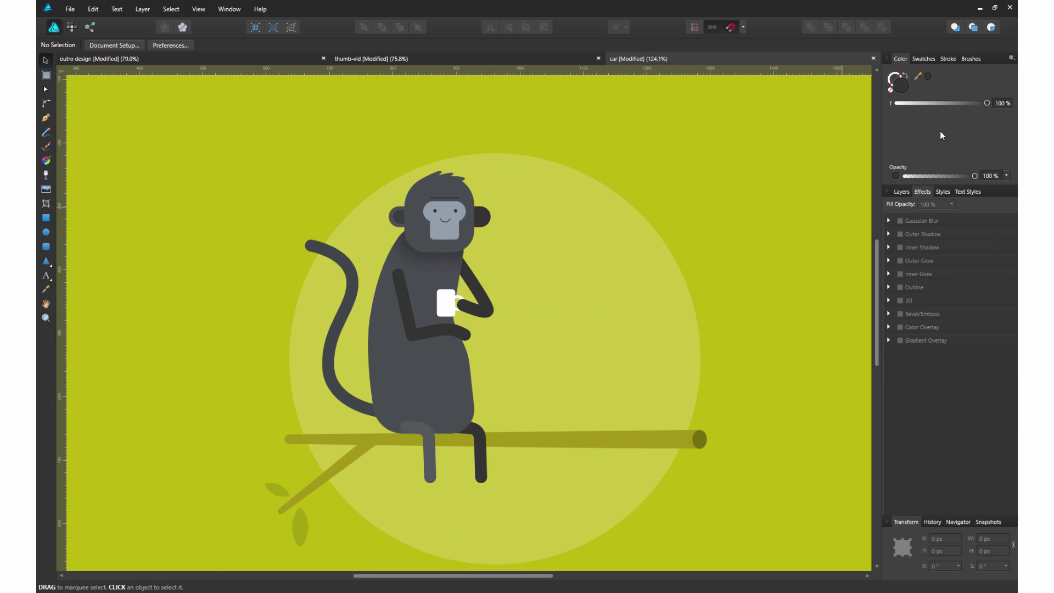
drag(516, 132, 282, 523)
Duplicate the monkey to the right, flip the copy horizontally, and delete its arms, mug and tail.
drag(436, 345, 598, 344)
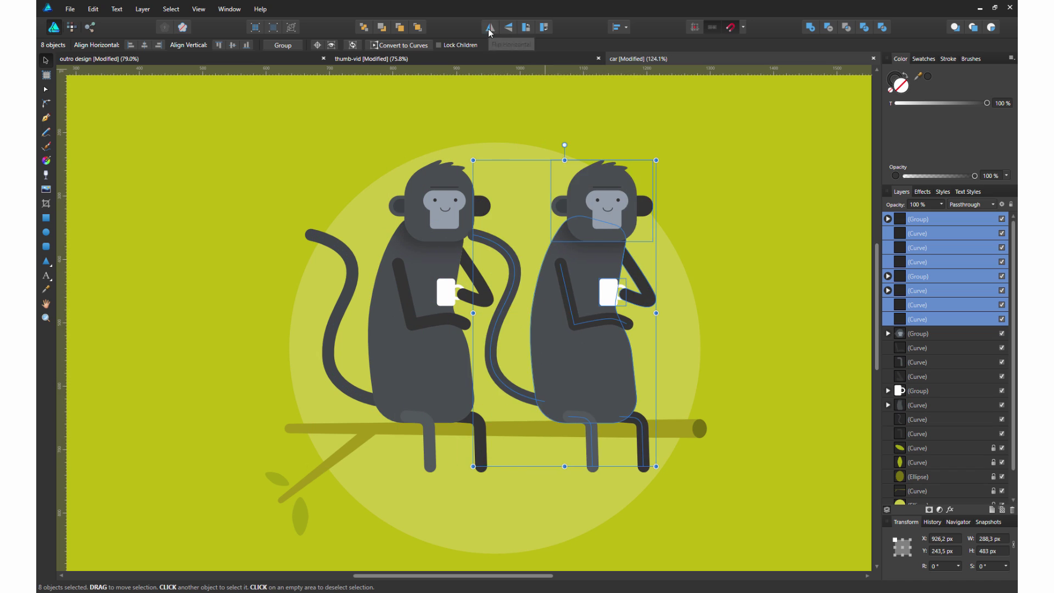
click(490, 27)
scroll(574, 358, up, 3)
click(506, 301)
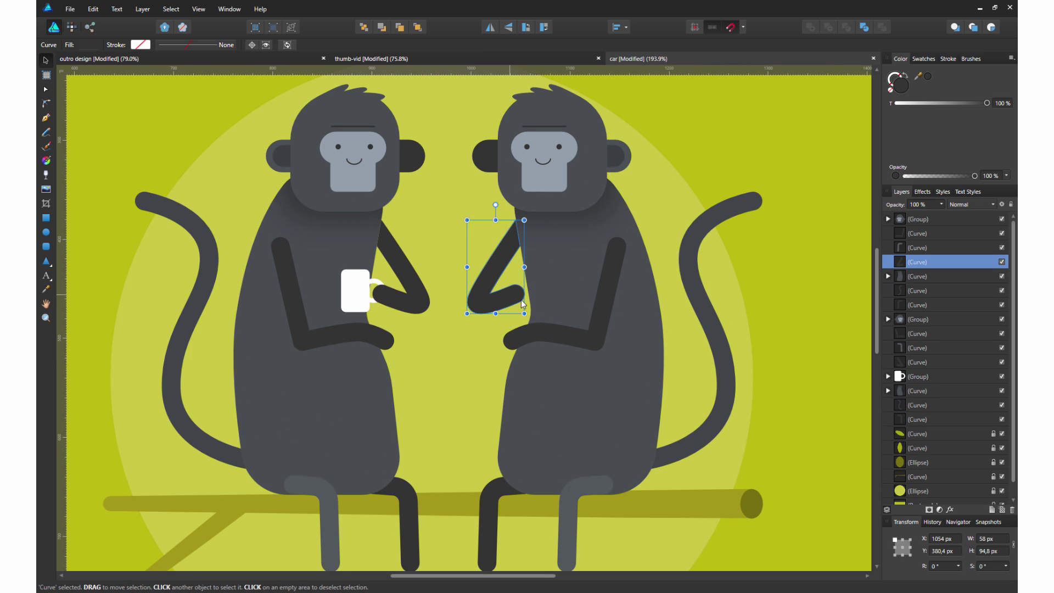
key(Delete)
click(600, 318)
key(Delete)
click(696, 301)
key(Delete)
Shorten and shrink the copy's body, shorten its brow line, and reposition its head.
click(581, 395)
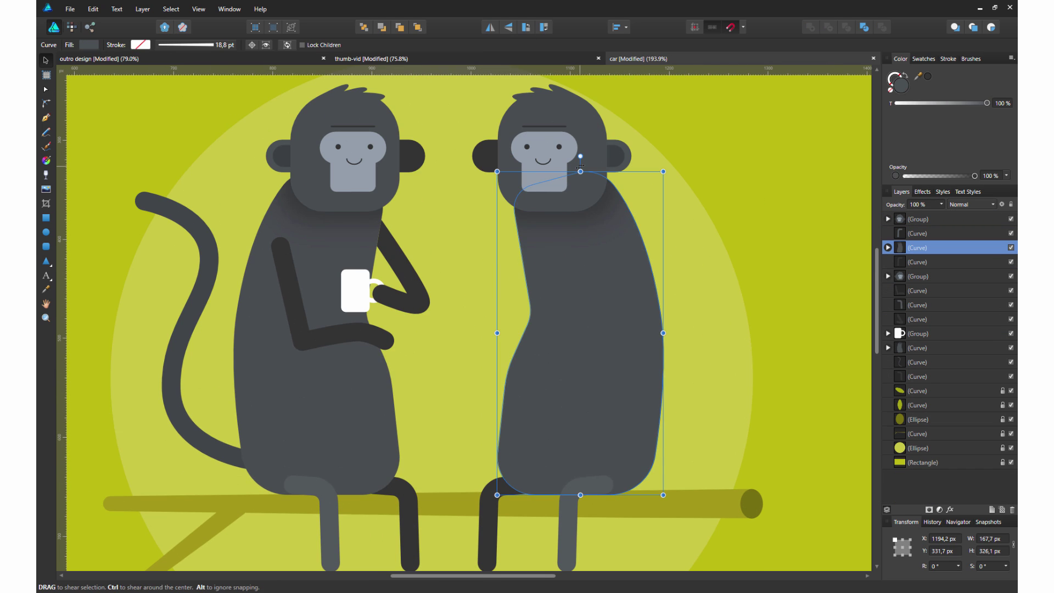
mouse_move(579, 165)
mouse_down()
mouse_move(582, 241)
mouse_move(565, 207)
mouse_move(561, 220)
mouse_up()
scroll(550, 229, up, 2)
double_click(536, 236)
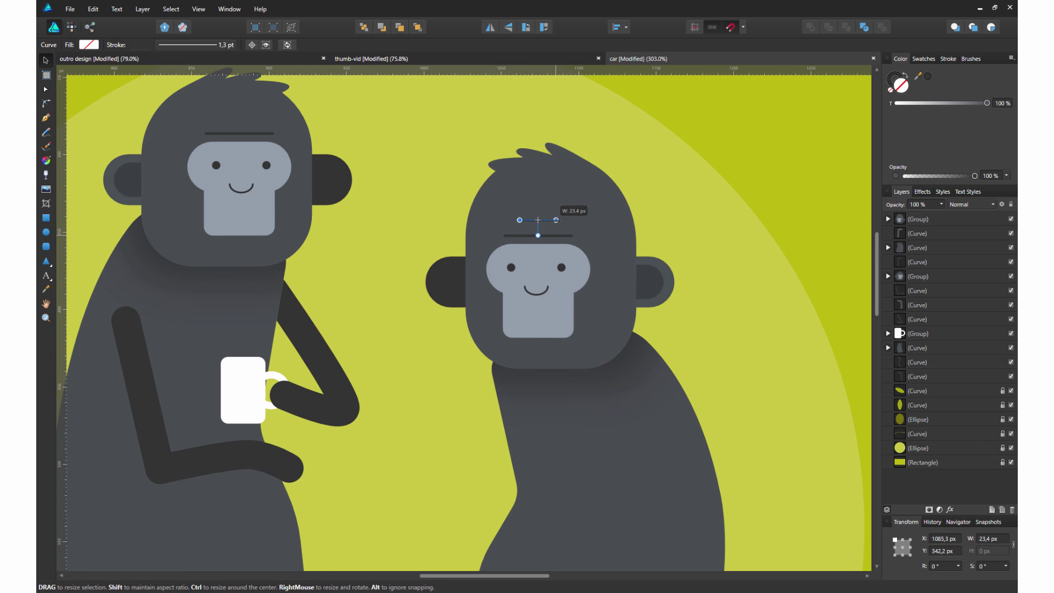
key(ctrl+d)
scroll(684, 318, down, 3)
click(478, 313)
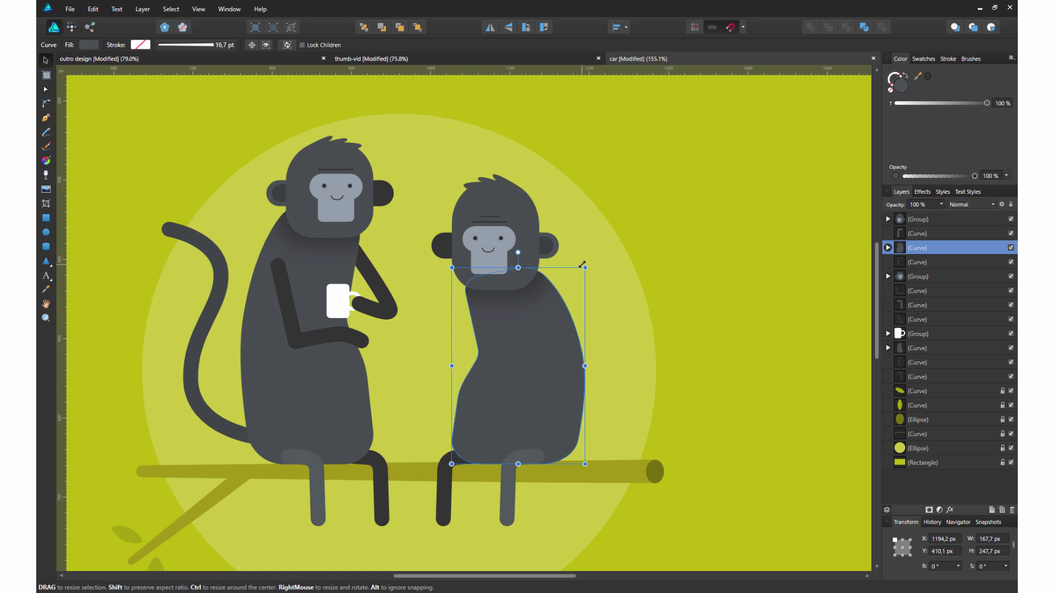
drag(581, 263, 569, 288)
click(507, 222)
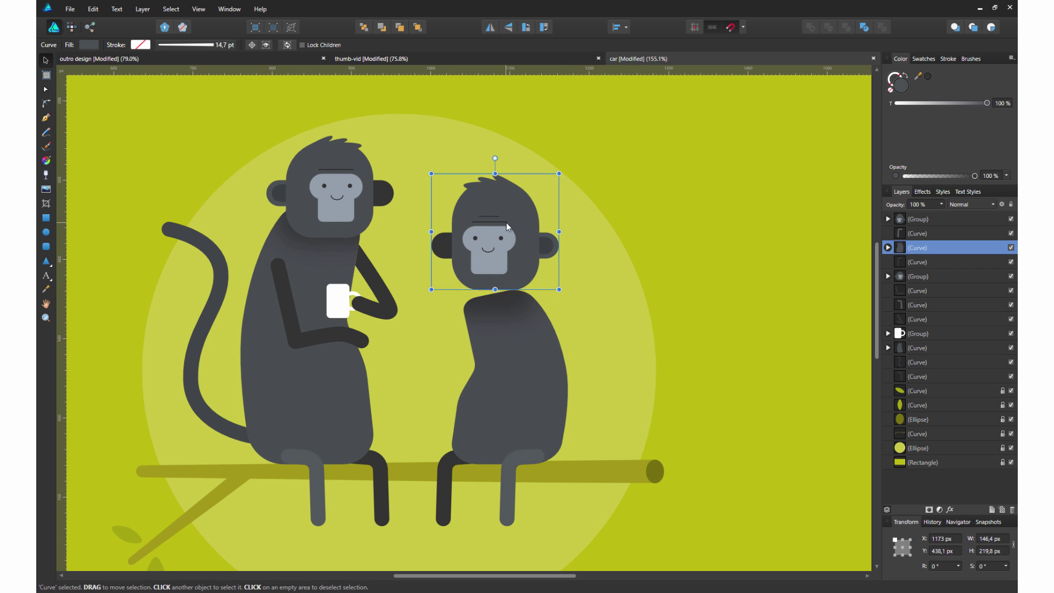
scroll(538, 212, down, 3)
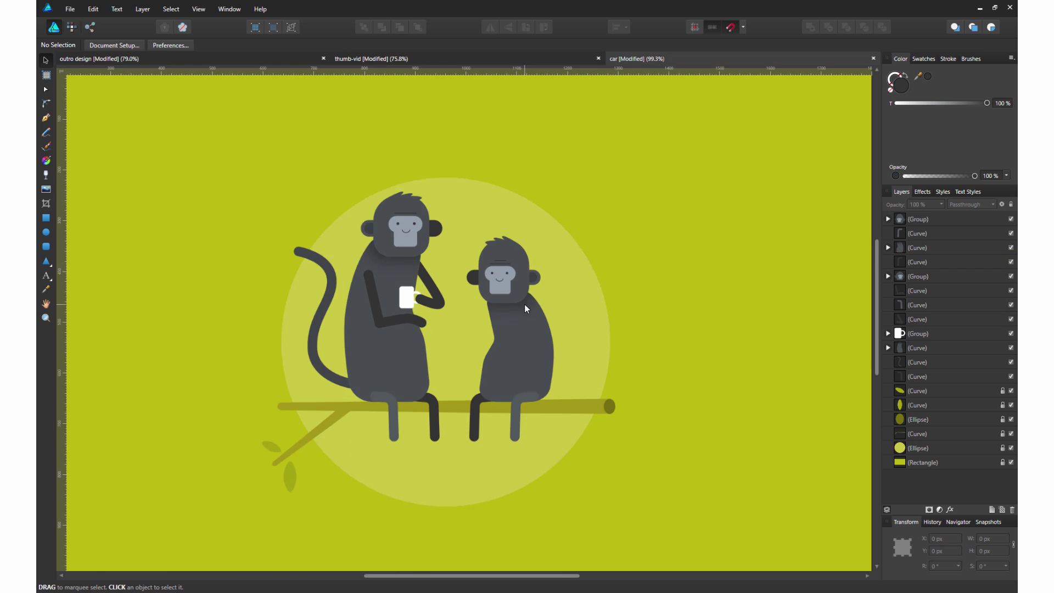
scroll(468, 207, up, 5)
key(ctrl+d)
Draw a bent arm from the neck onto the hip with the Pen tool and thicken its dark stroke.
key(p)
click(450, 187)
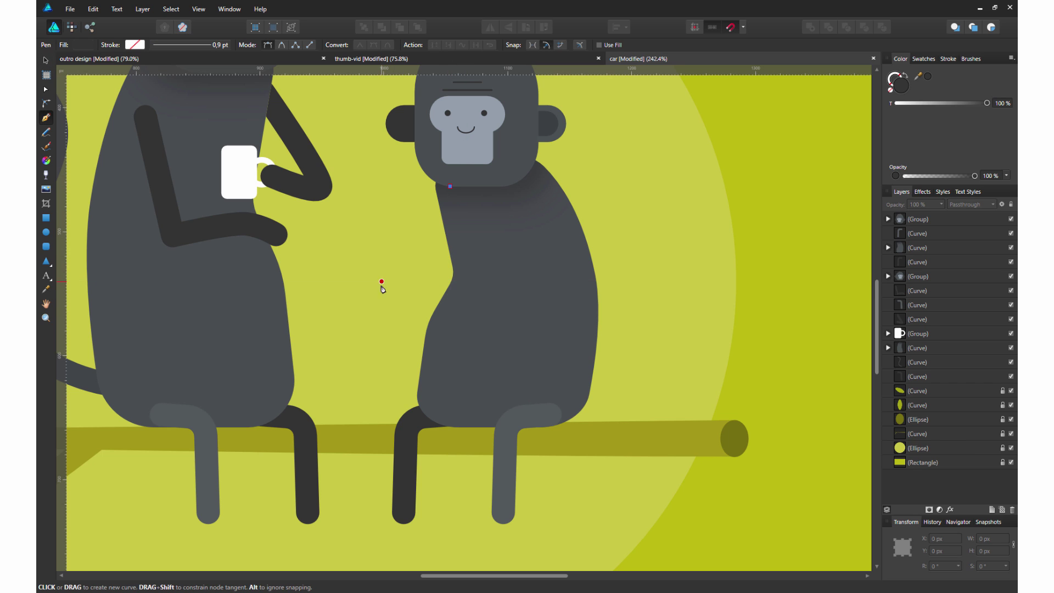
click(382, 281)
drag(434, 317, 434, 324)
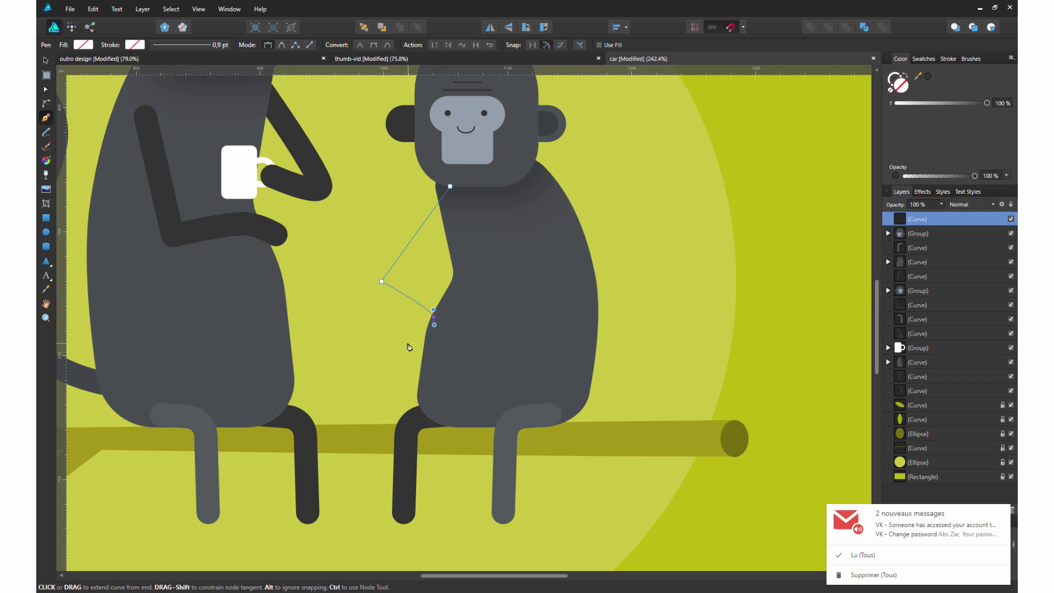
key(Escape)
click(946, 59)
click(939, 91)
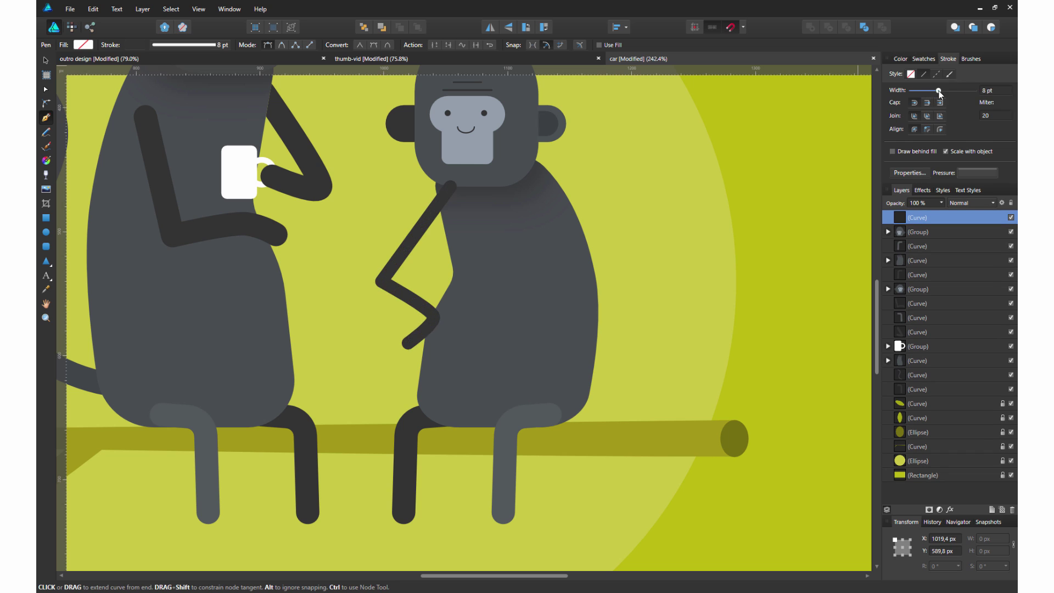
Compare with the first monkey's arm thickness and move the new arm's layer below the head group.
key(a)
click(917, 332)
click(917, 303)
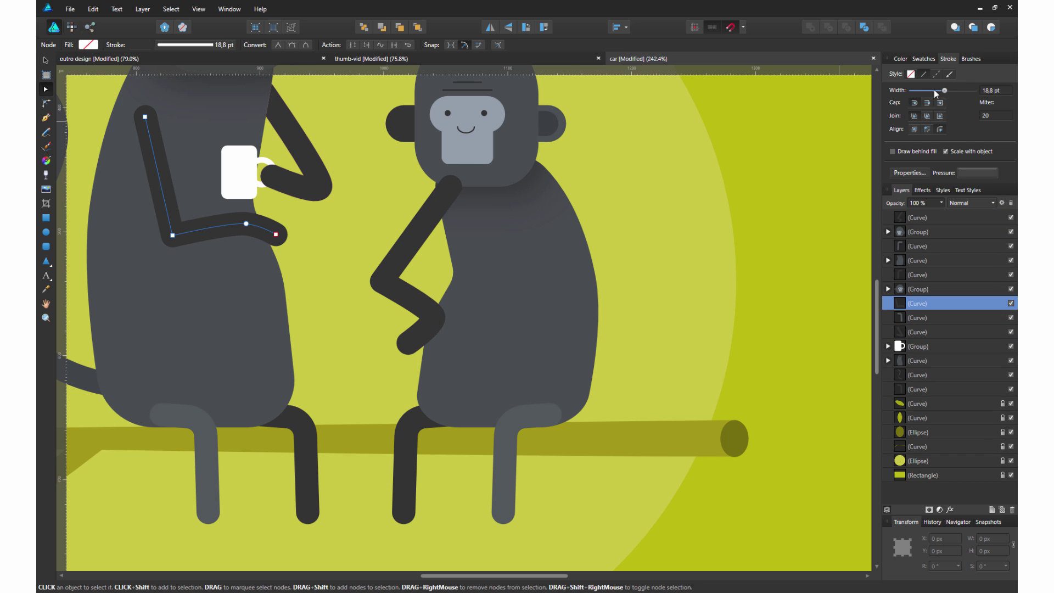
click(414, 243)
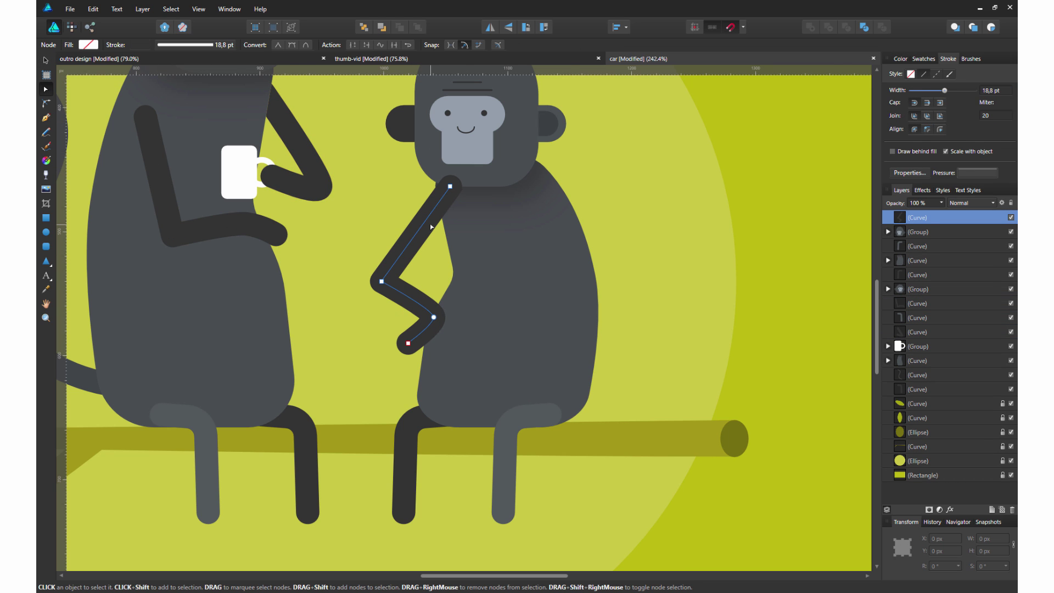
drag(932, 237, 932, 240)
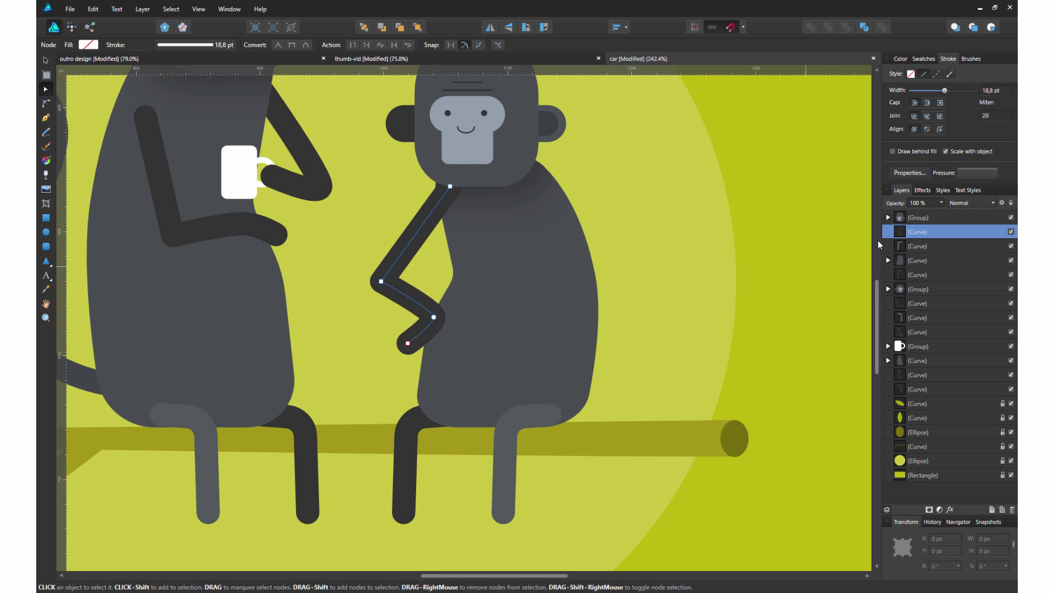
click(744, 253)
scroll(530, 221, up, 1)
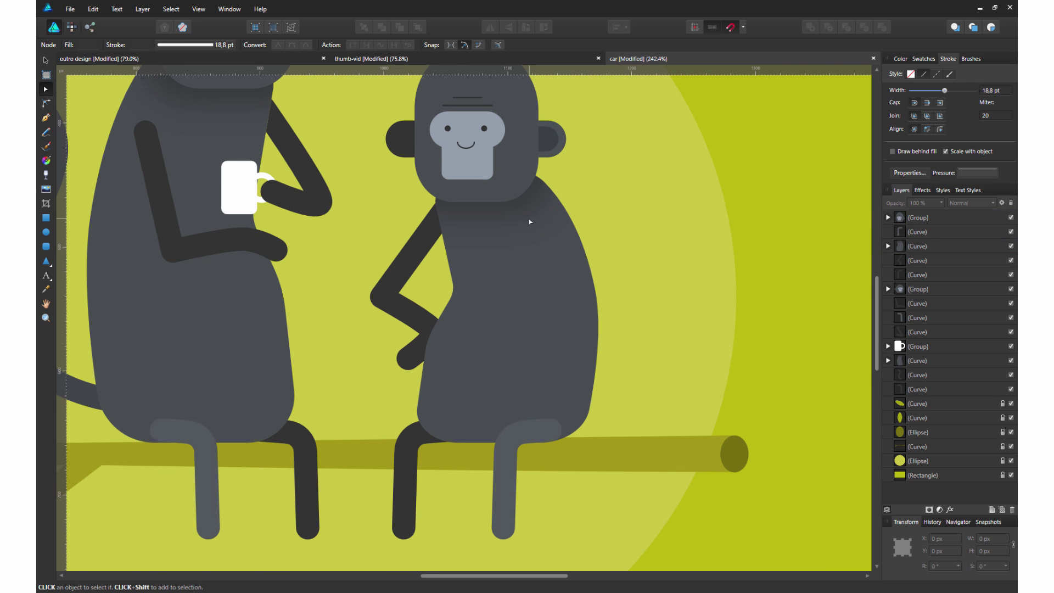
click(42, 118)
scroll(544, 203, down, 2)
Draw the second arm from the shoulder down onto the leg and adjust its middle bend.
click(541, 197)
drag(555, 322, 551, 363)
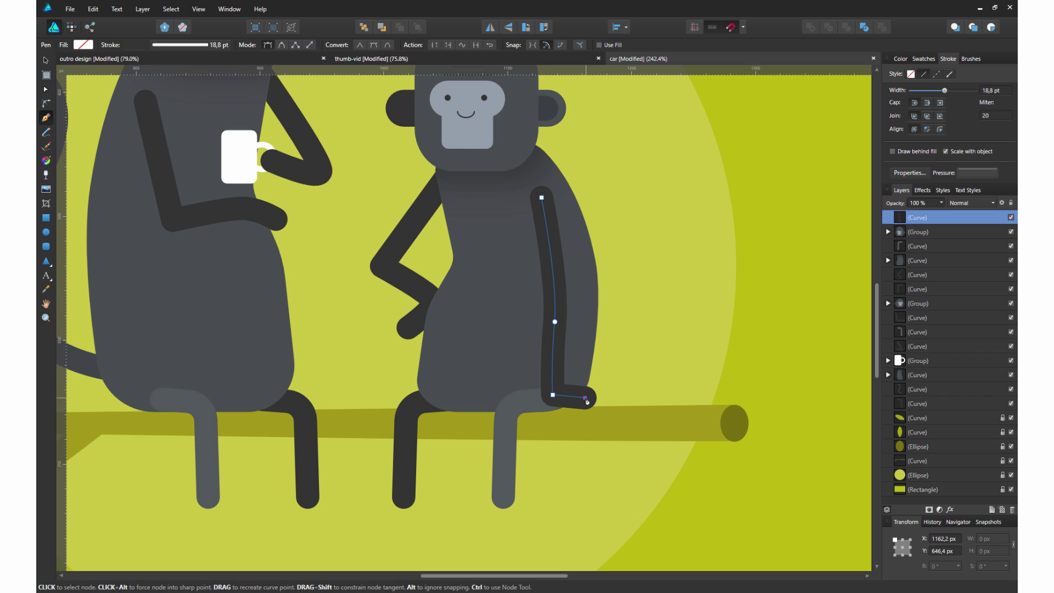
key(a)
drag(555, 322, 559, 317)
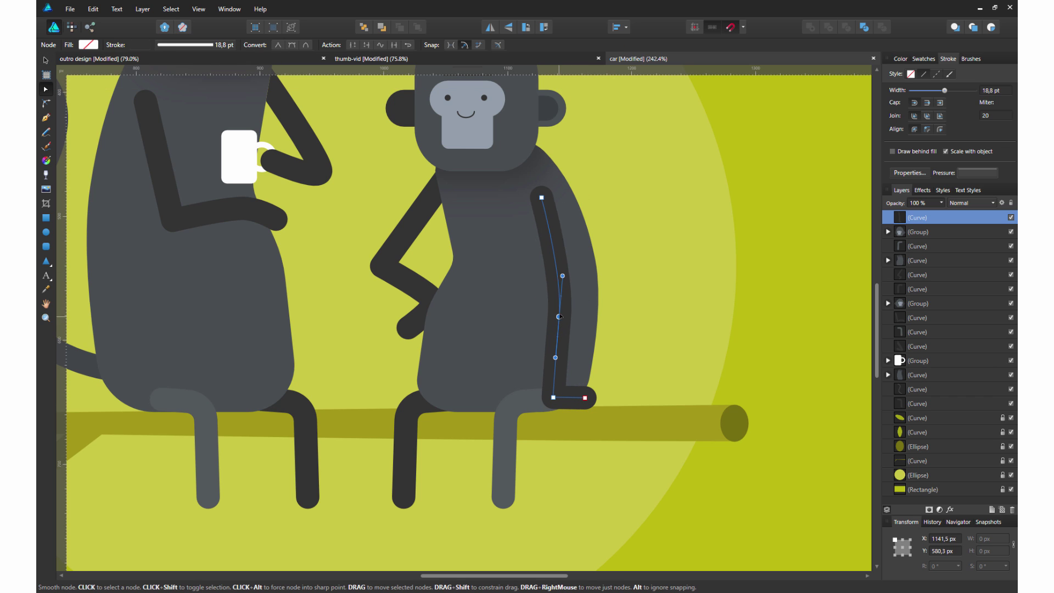
key(ctrl+d)
Draw a tail curve curling out from the body to the right.
key(p)
mouse_move(736, 283)
mouse_down()
mouse_move(753, 200)
mouse_move(738, 190)
mouse_move(762, 271)
mouse_up()
click(664, 241)
key(a)
Drag the tail's nodes and handles into a tighter upward hook and move the tail lower in the layers.
drag(781, 359, 793, 375)
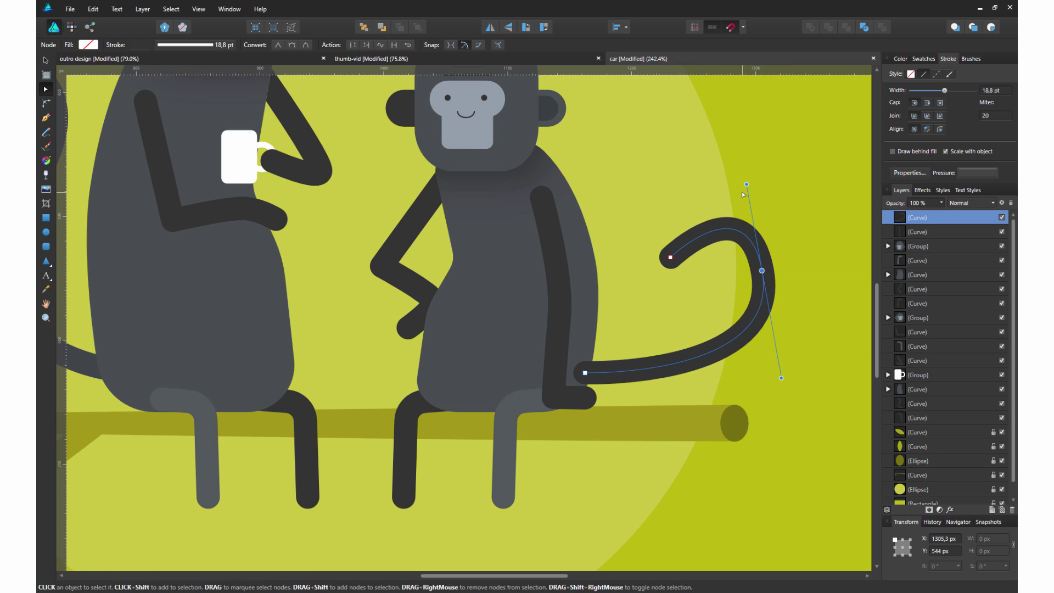
drag(670, 257, 671, 262)
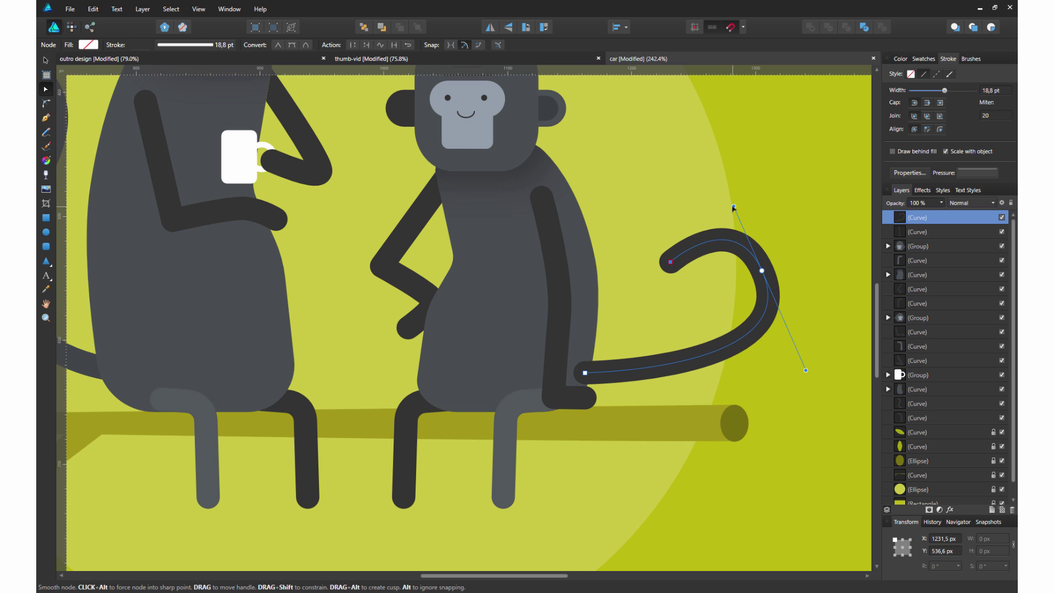
drag(763, 271, 765, 257)
click(901, 58)
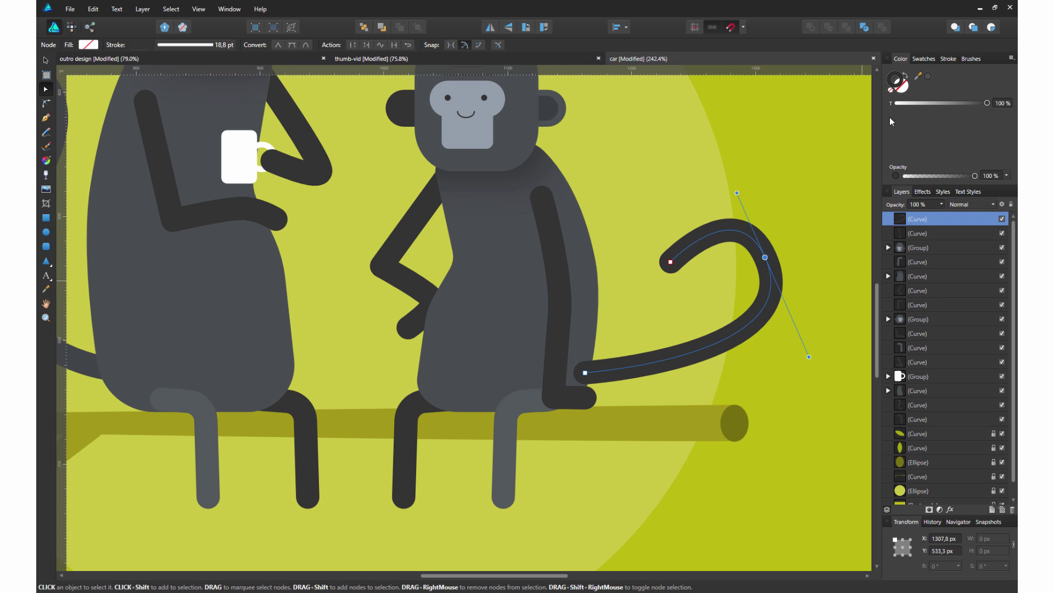
drag(917, 219, 917, 280)
key(ctrl+0)
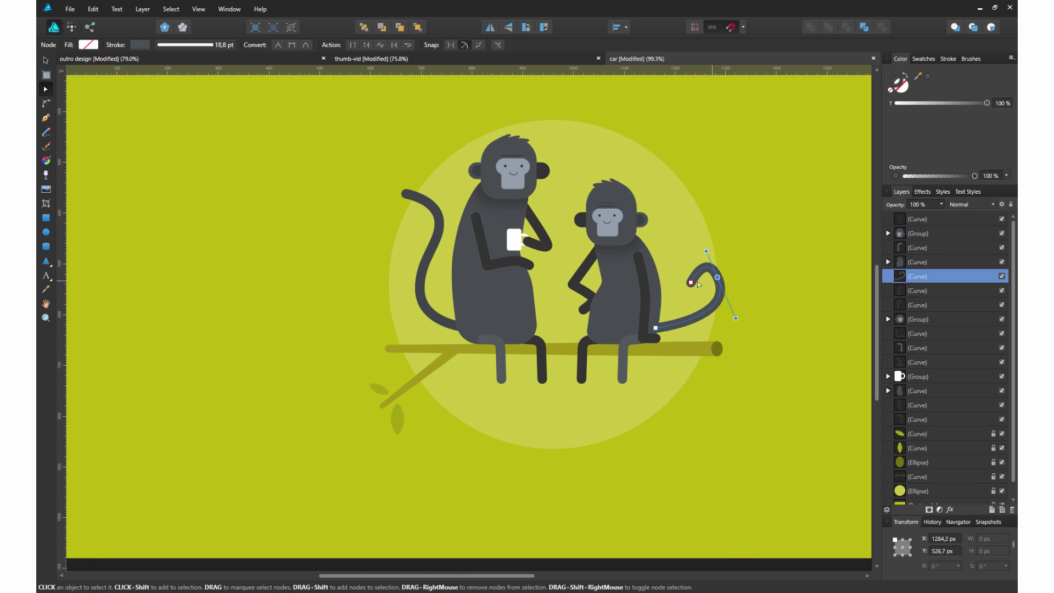
drag(745, 313, 740, 331)
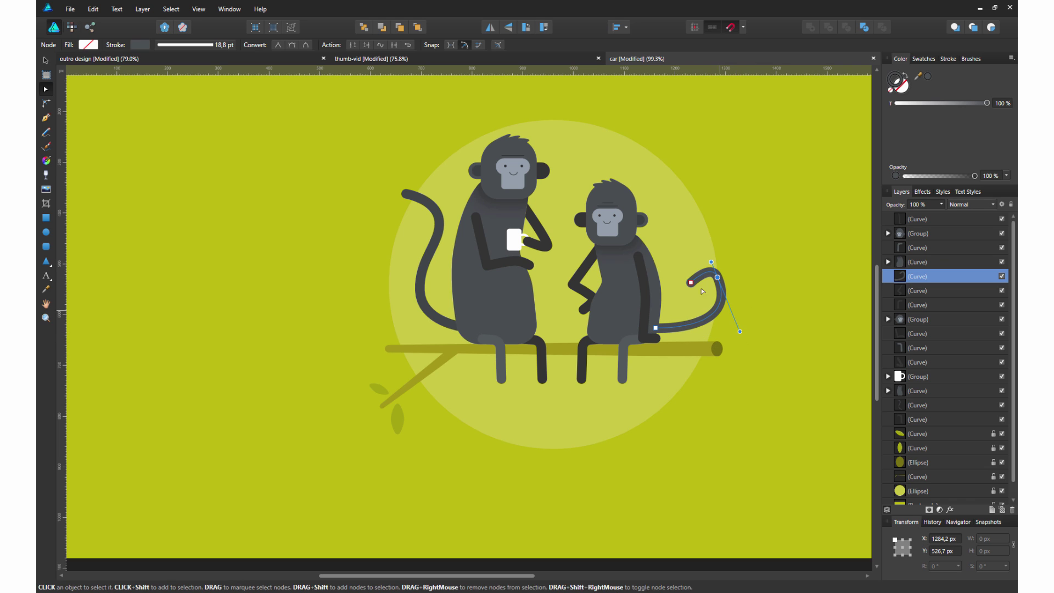
drag(691, 282, 686, 285)
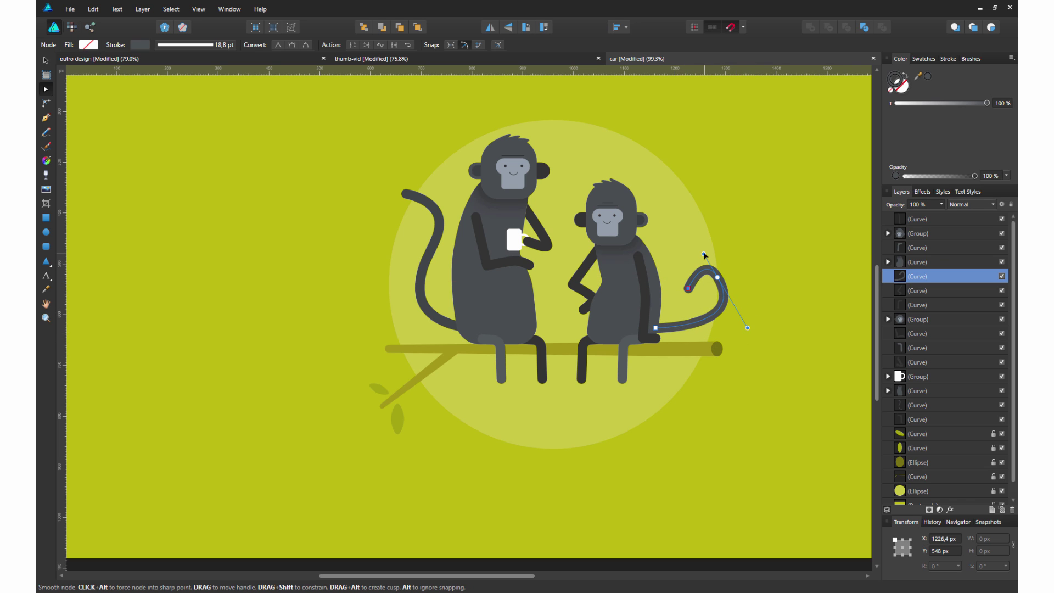
Import gered.eps into the project, open its composition, and convert the layer to shapes.
key(ctrl+d)
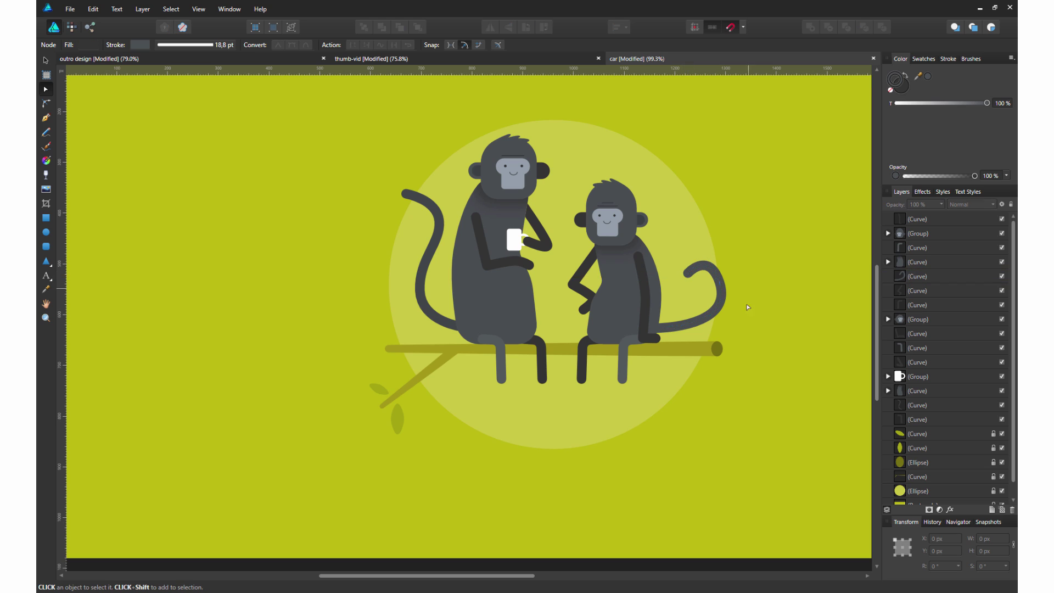
scroll(558, 338, down, 2)
scroll(558, 337, up, 2)
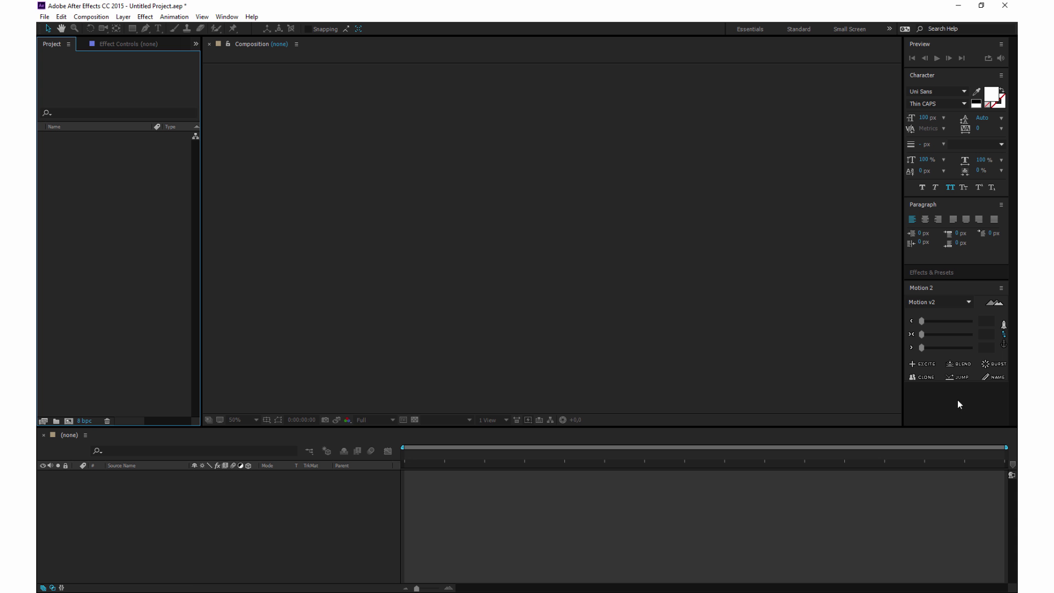
drag(959, 405, 98, 210)
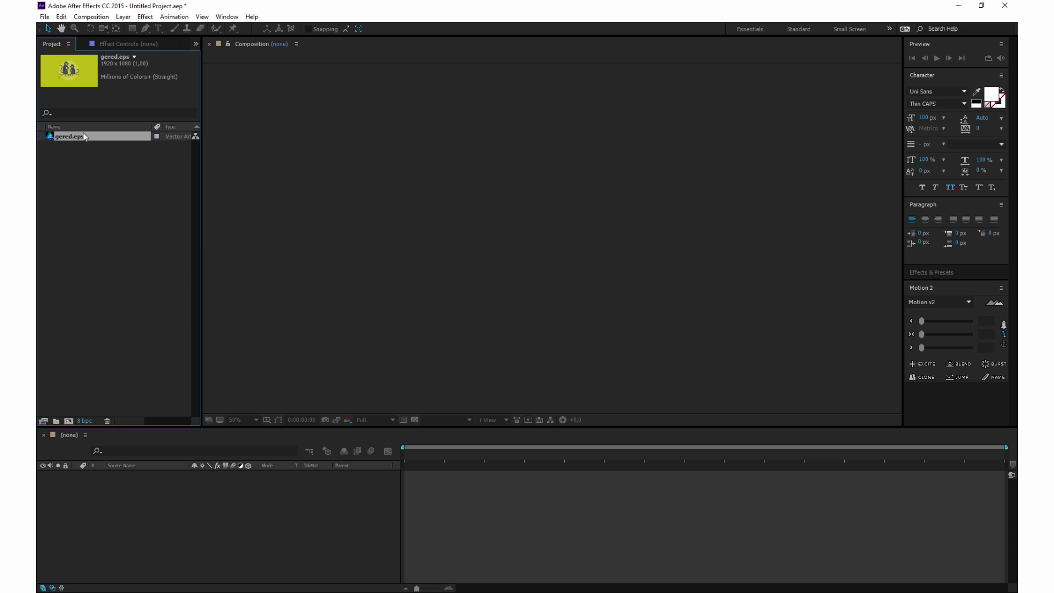
double_click(64, 136)
right_click(129, 475)
click(203, 358)
double_click(128, 476)
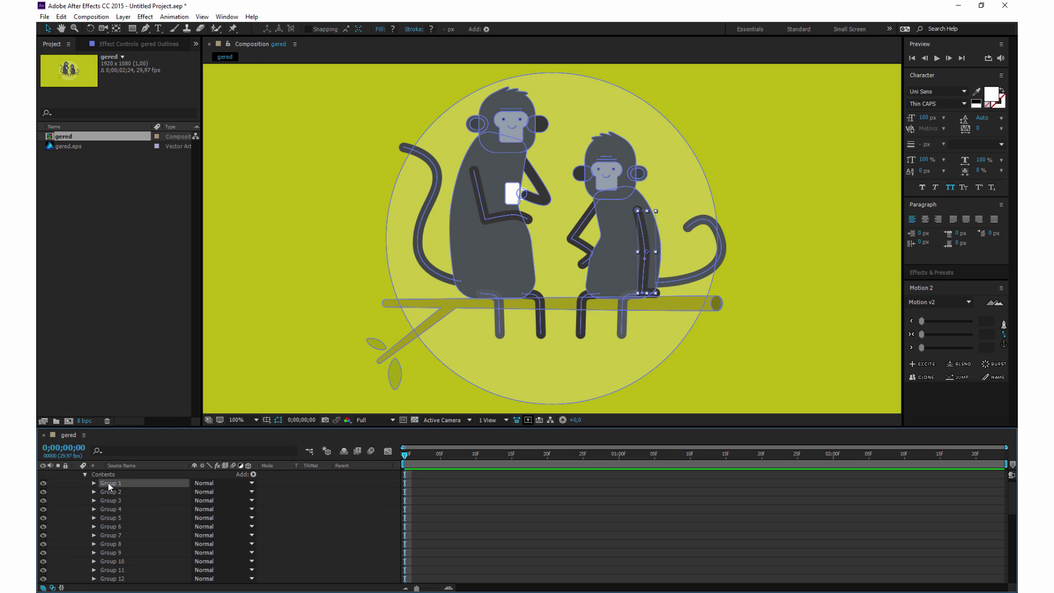
Change the composition duration and set a starting Path keyframe on Group 1.
key(ctrl+k)
click(481, 345)
text(0;00;05)
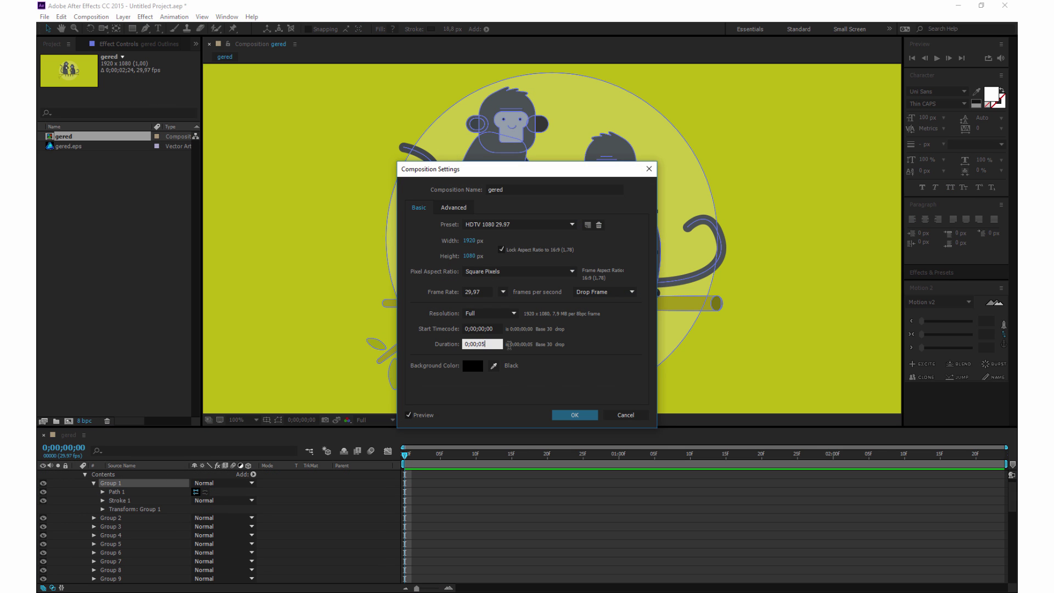
key(Return)
click(102, 500)
click(119, 509)
scroll(730, 277, up, 2)
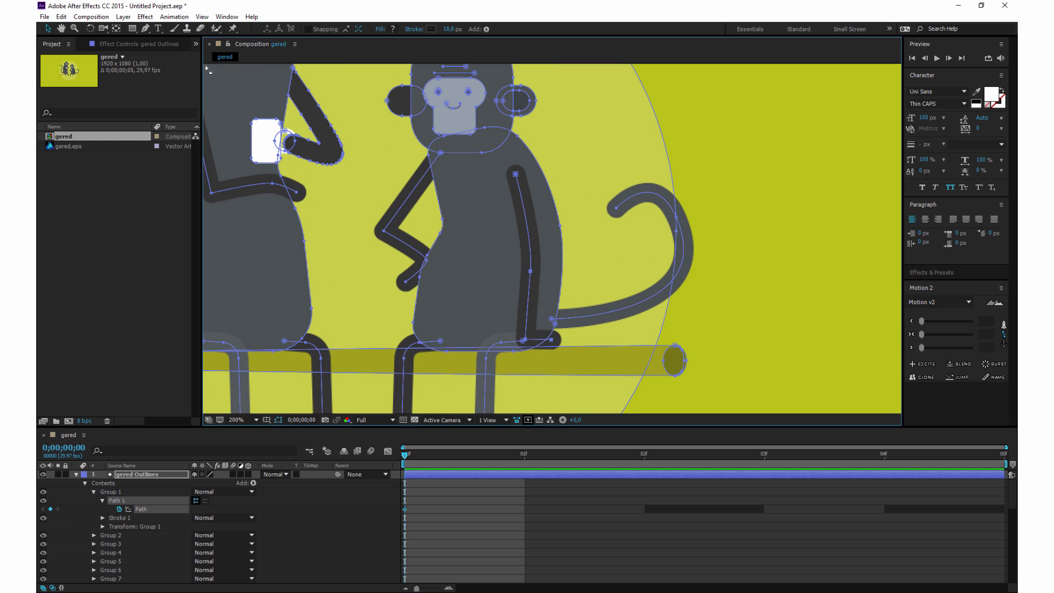
Try reshaping Group 1's arm path, then undo back to the original shape.
click(489, 308)
key(g)
scroll(612, 217, up, 1)
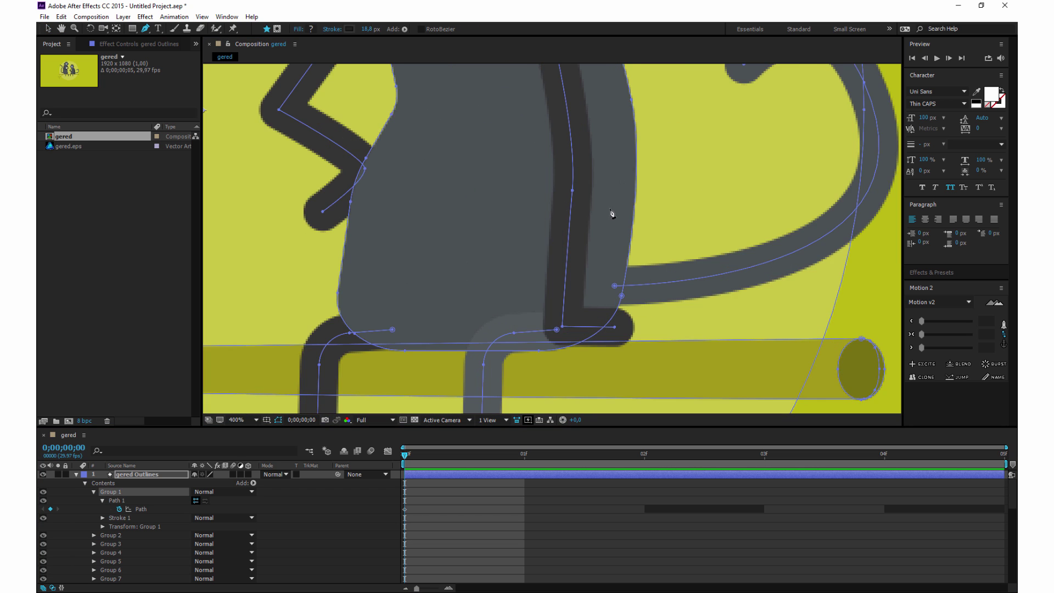
scroll(505, 262, up, 1)
scroll(505, 263, up, 2)
mouse_move(471, 283)
mouse_down()
mouse_move(604, 155)
mouse_move(687, 231)
mouse_up()
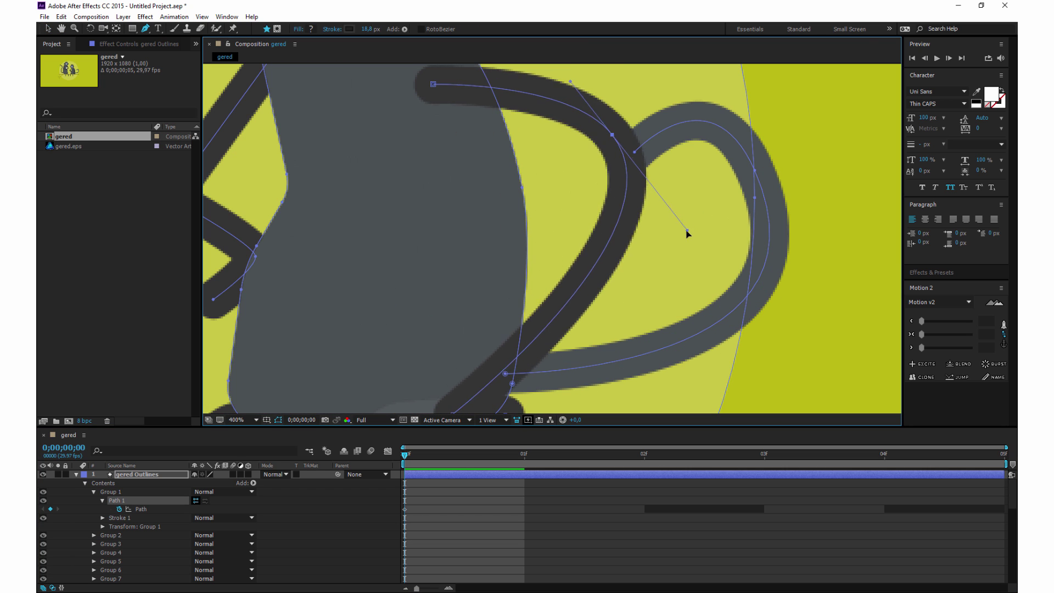
key(period)
scroll(498, 336, down, 1)
scroll(546, 229, up, 2)
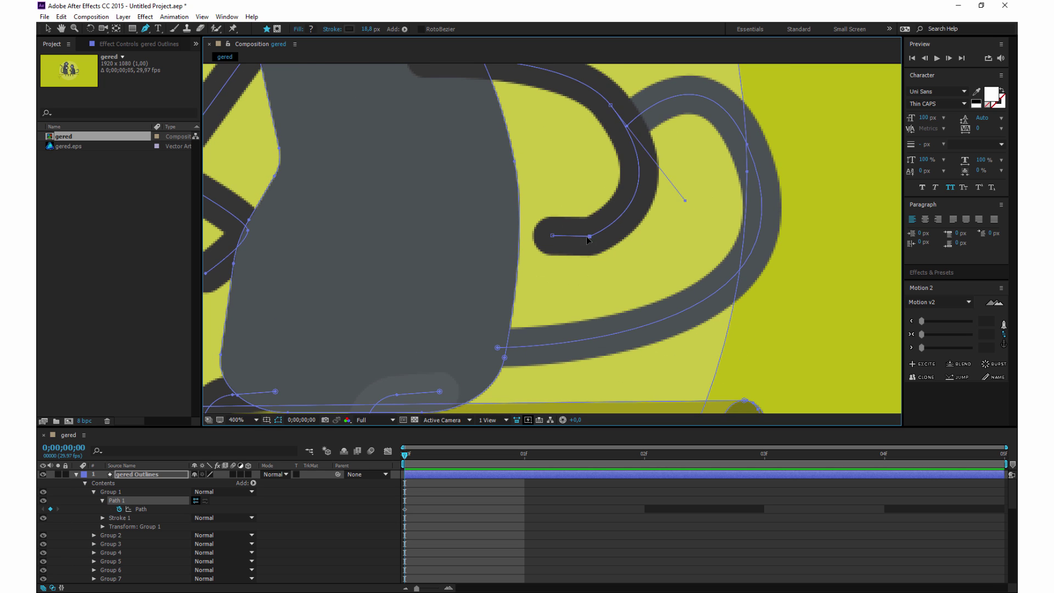
key(ctrl+z)
key(ctrl+z)
key(ctrl+z)
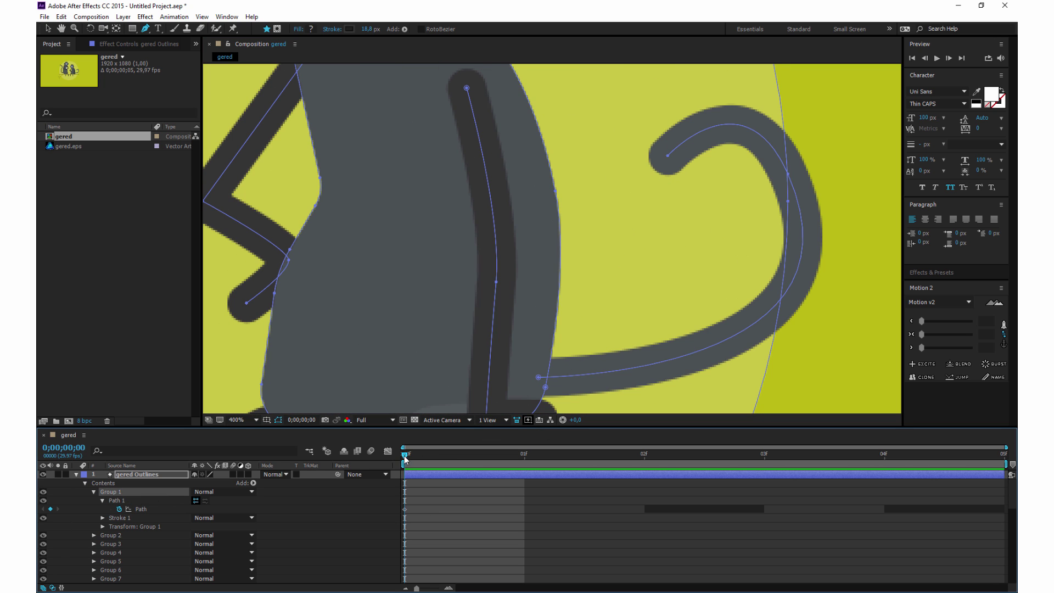
Set the composition duration to 5 seconds.
click(156, 509)
key(Page_Down)
key(ctrl+k)
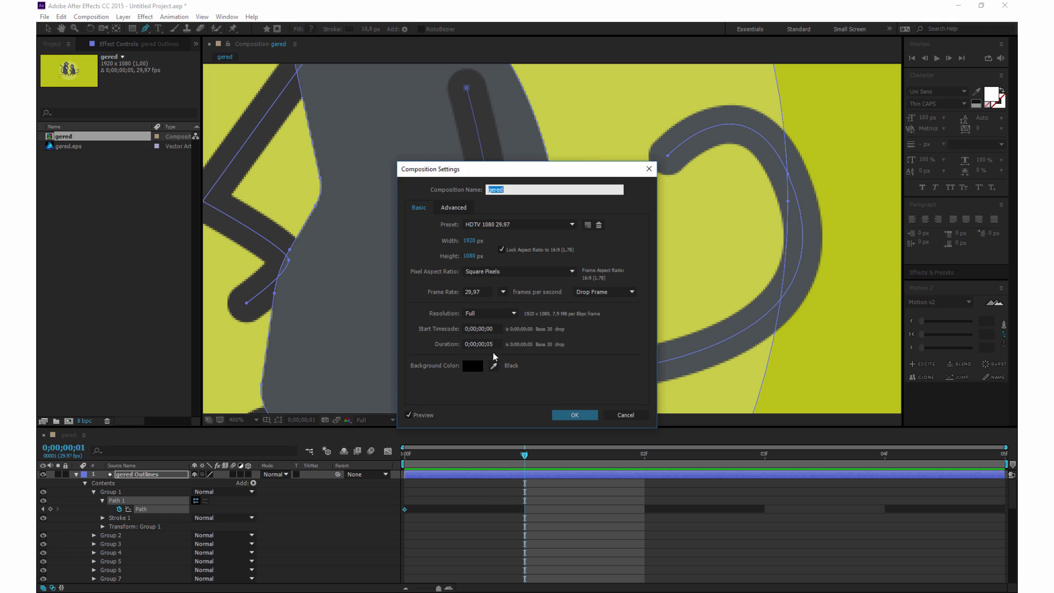
key(Return)
Keyframe the arm curling into a hook, ease with Motion 2, and paste the rest pose back.
key(Page_Down)
key(Page_Down)
key(Page_Down)
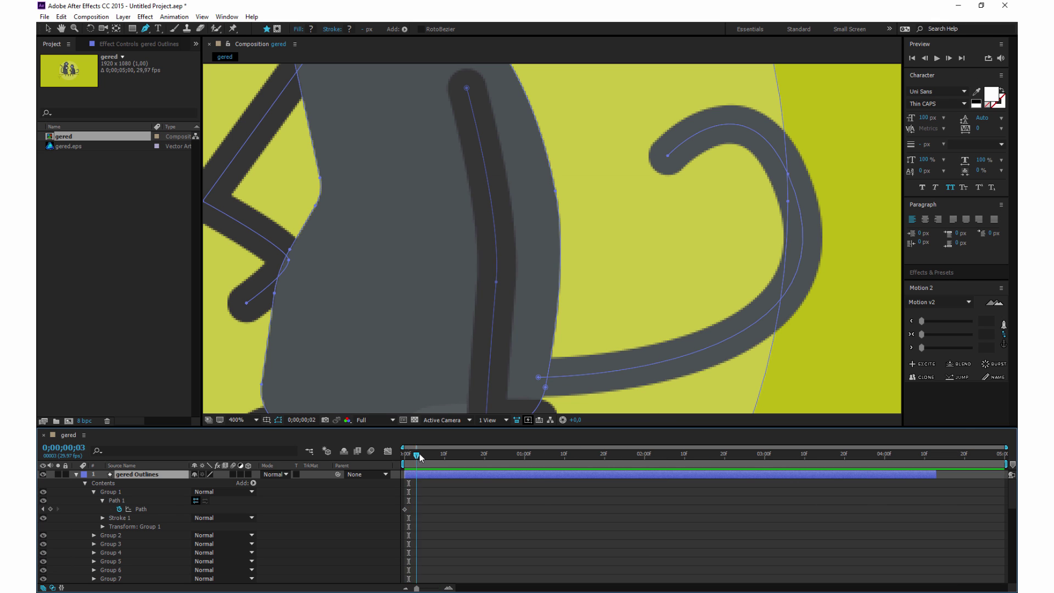
mouse_move(494, 231)
mouse_down()
mouse_move(604, 149)
mouse_move(696, 216)
mouse_up()
scroll(697, 216, down, 4)
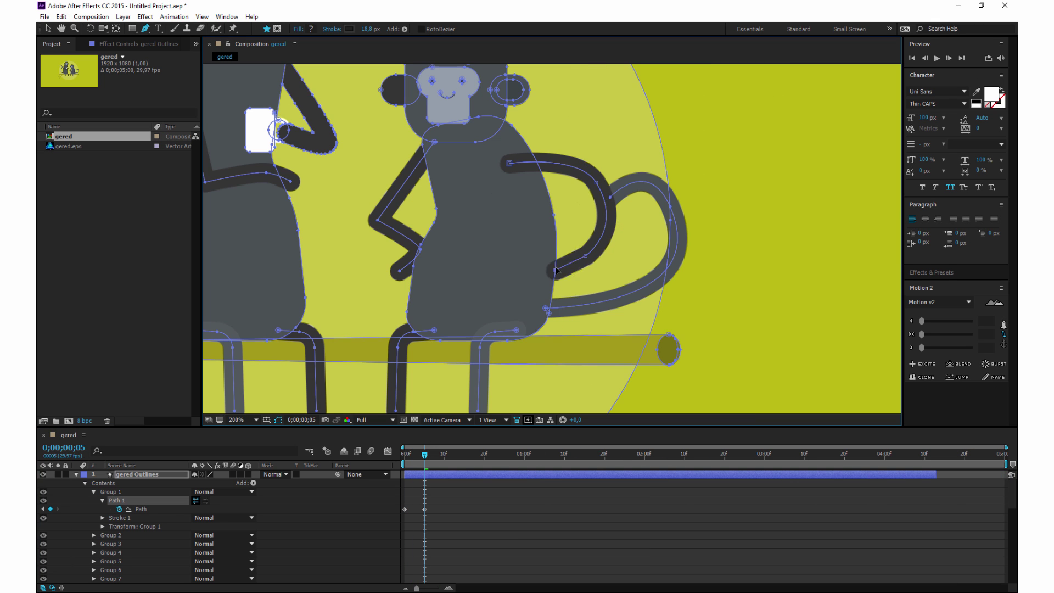
scroll(505, 206, up, 4)
drag(506, 206, 565, 182)
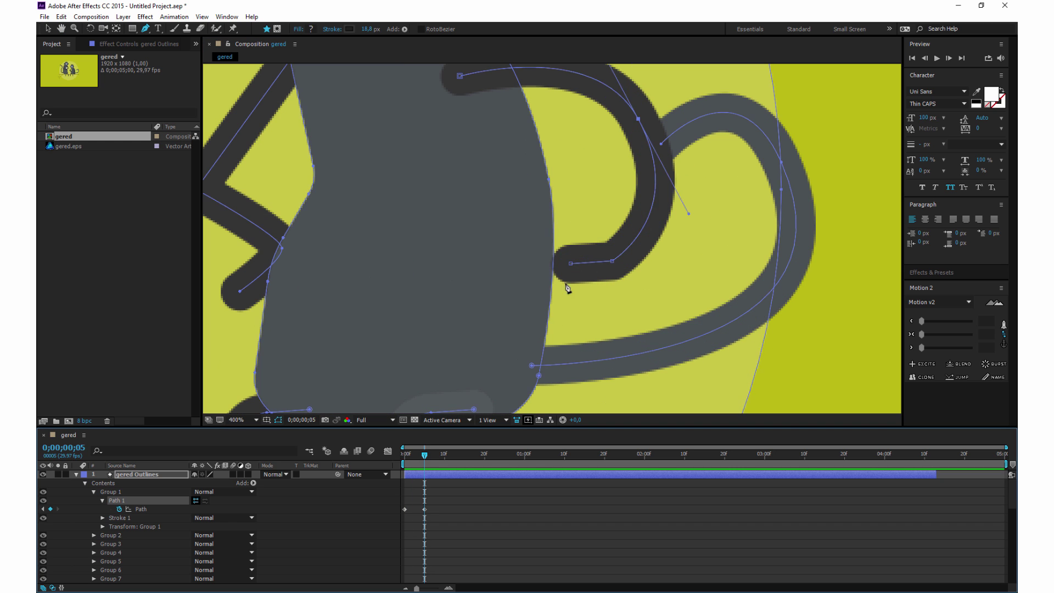
key(ctrl+v)
drag(429, 455, 464, 455)
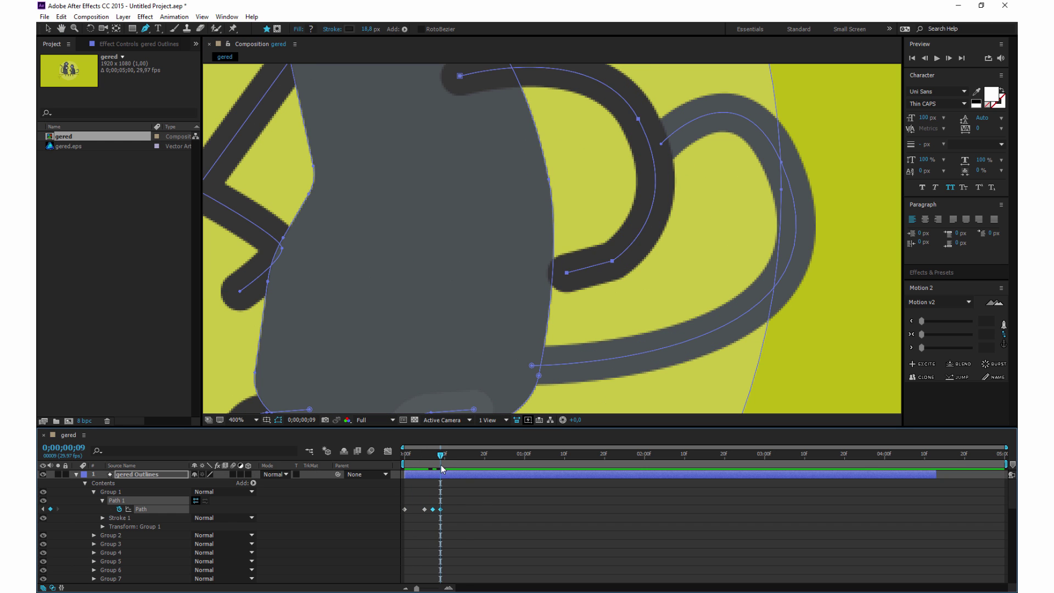
click(910, 324)
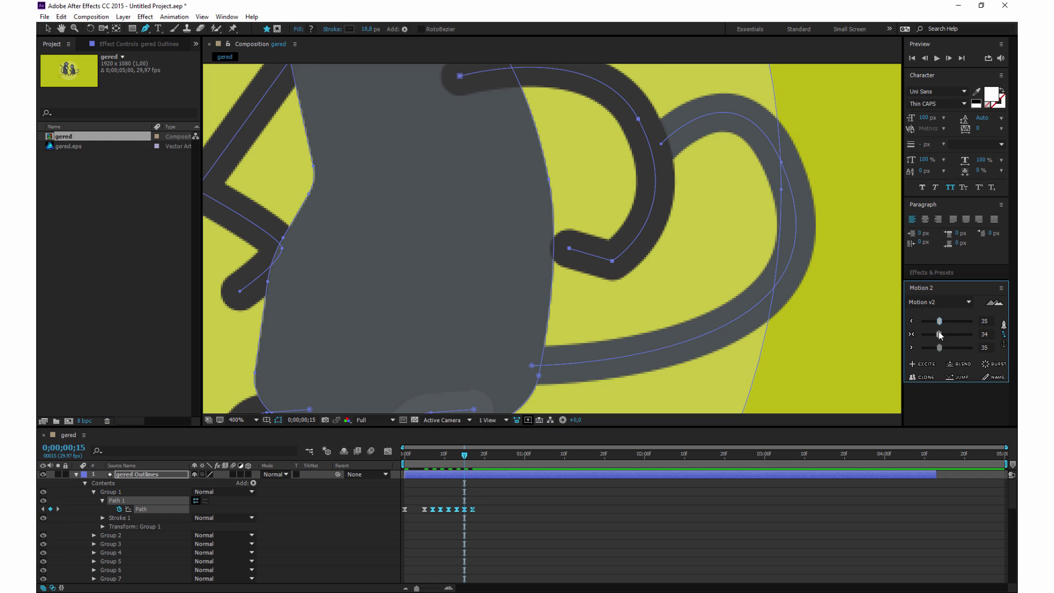
key(space)
key(ctrl+c)
key(ctrl+v)
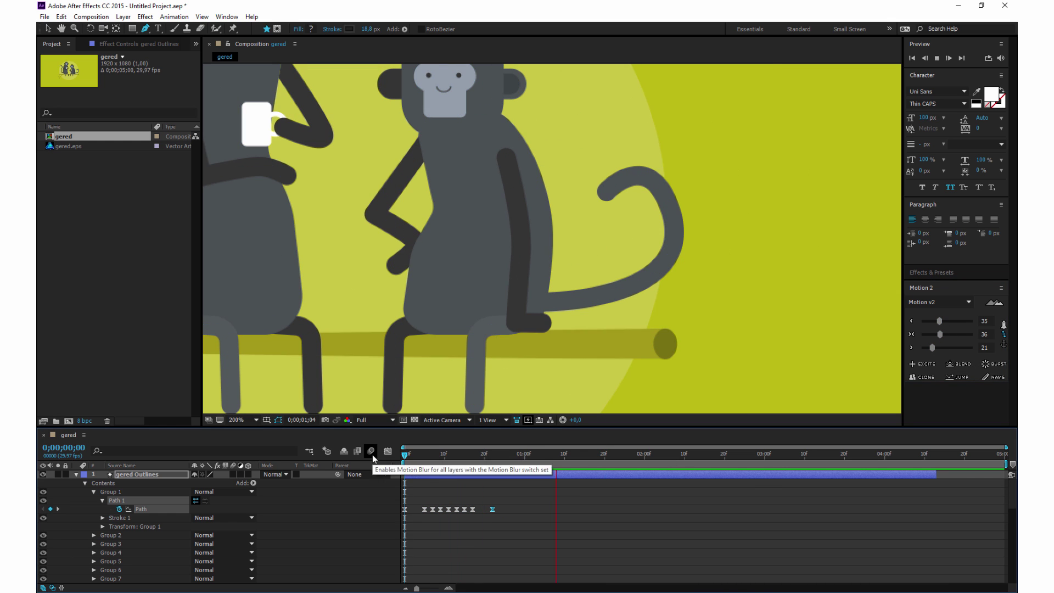
Shift the arm-curl path keyframes later and move the playhead to 4;08.
click(478, 455)
mouse_move(482, 506)
mouse_down()
mouse_move(462, 513)
mouse_move(551, 513)
mouse_up()
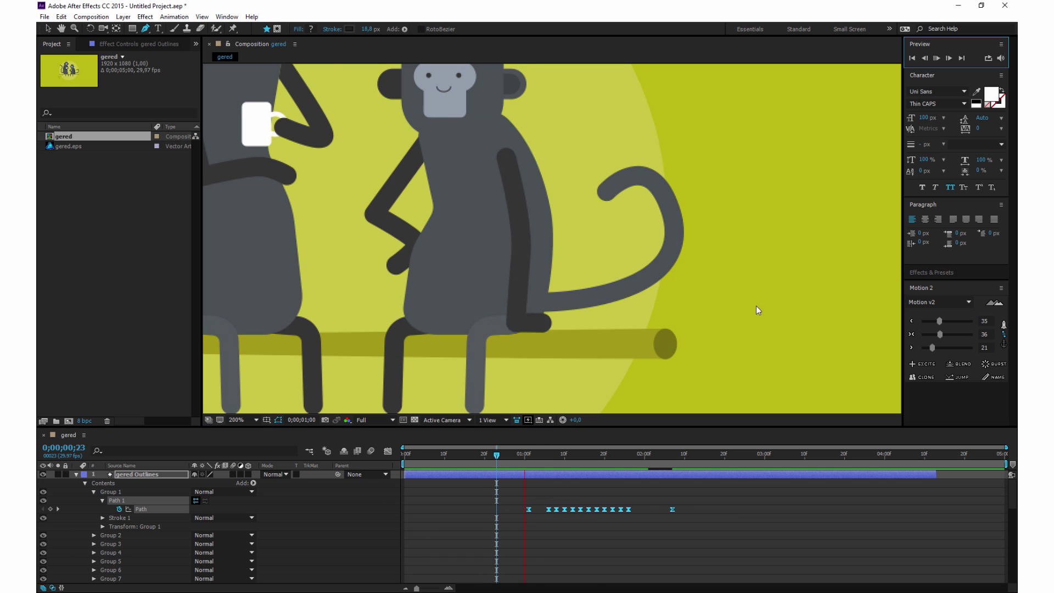
click(917, 455)
scroll(491, 286, up, 2)
drag(491, 287, 614, 161)
click(369, 344)
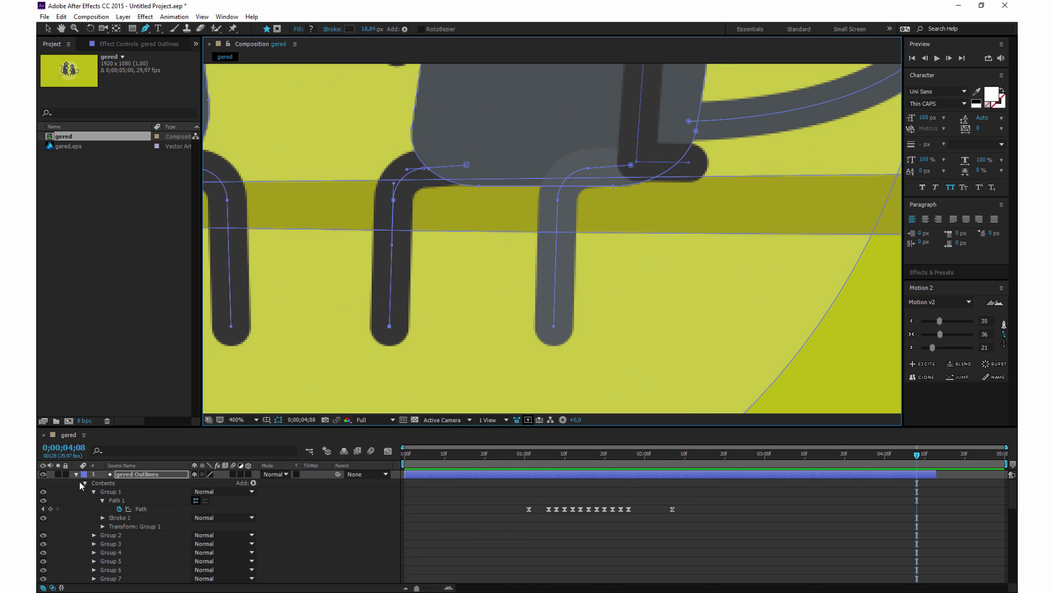
scroll(148, 544, down, 3)
Select Group 16, the smaller monkey's leg, and set a starting path keyframe.
key(v)
click(121, 500)
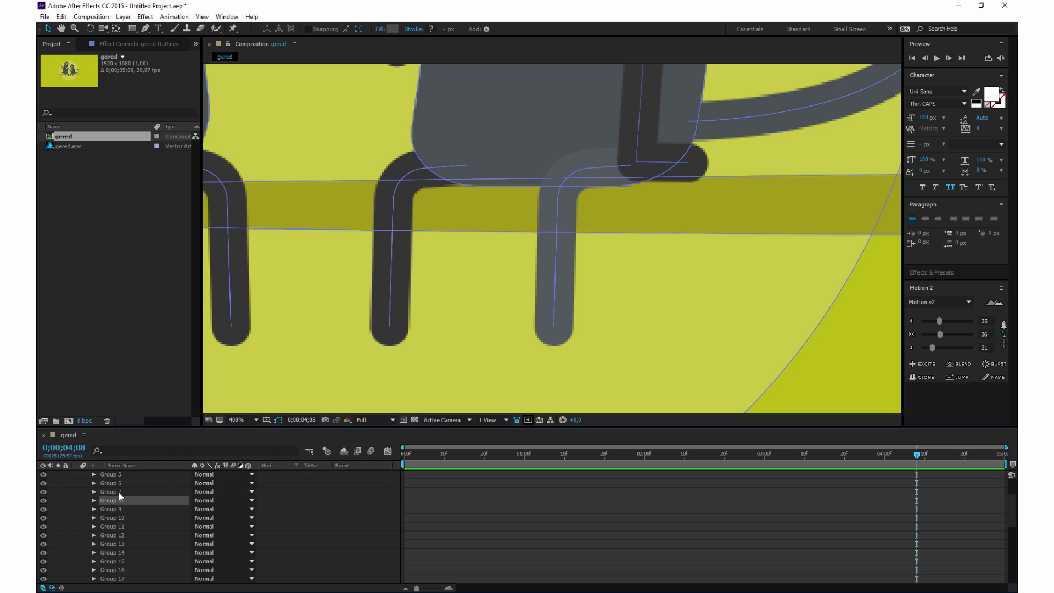
scroll(120, 493, up, 3)
scroll(95, 548, down, 10)
click(110, 561)
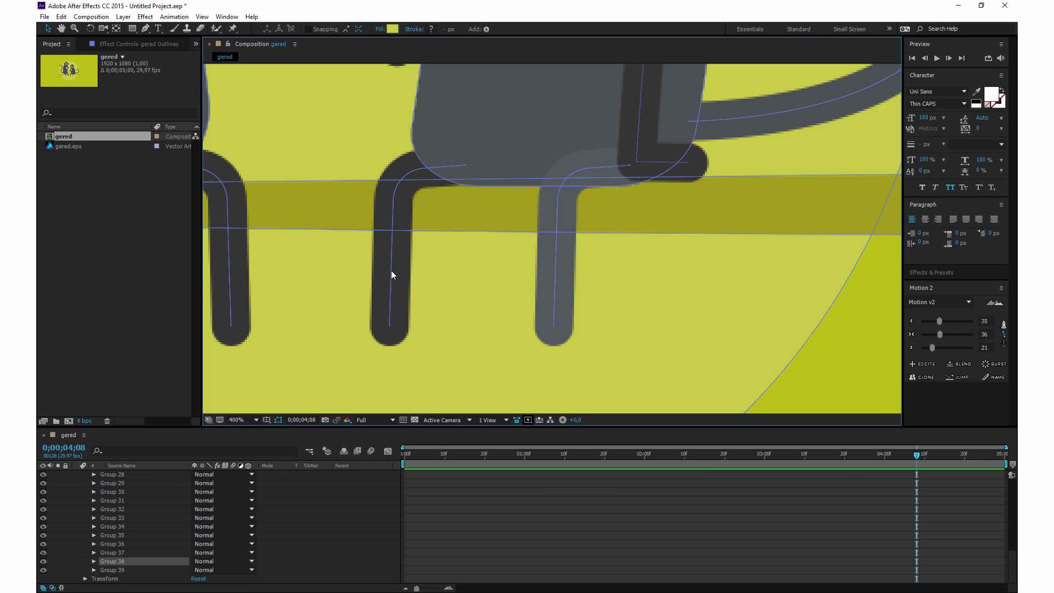
scroll(390, 277, down, 5)
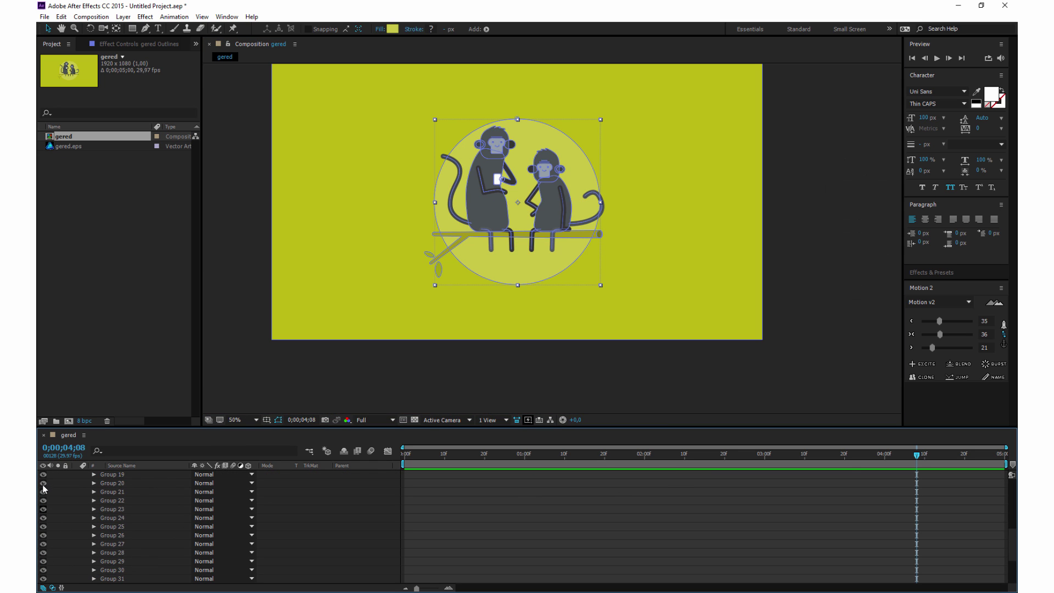
scroll(43, 488, up, 3)
scroll(44, 560, up, 2)
click(94, 570)
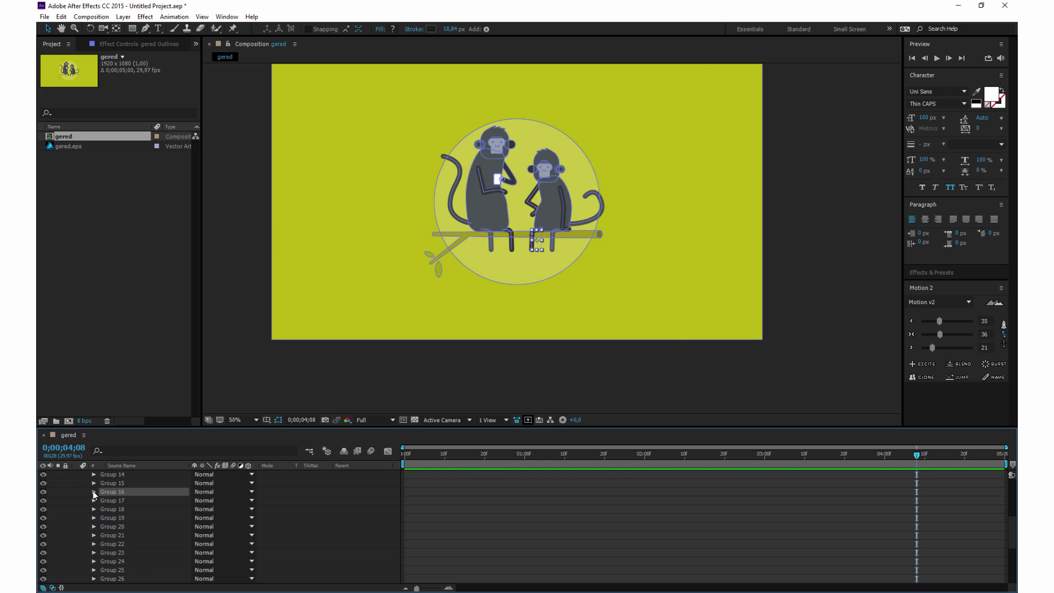
scroll(520, 236, up, 3)
click(120, 509)
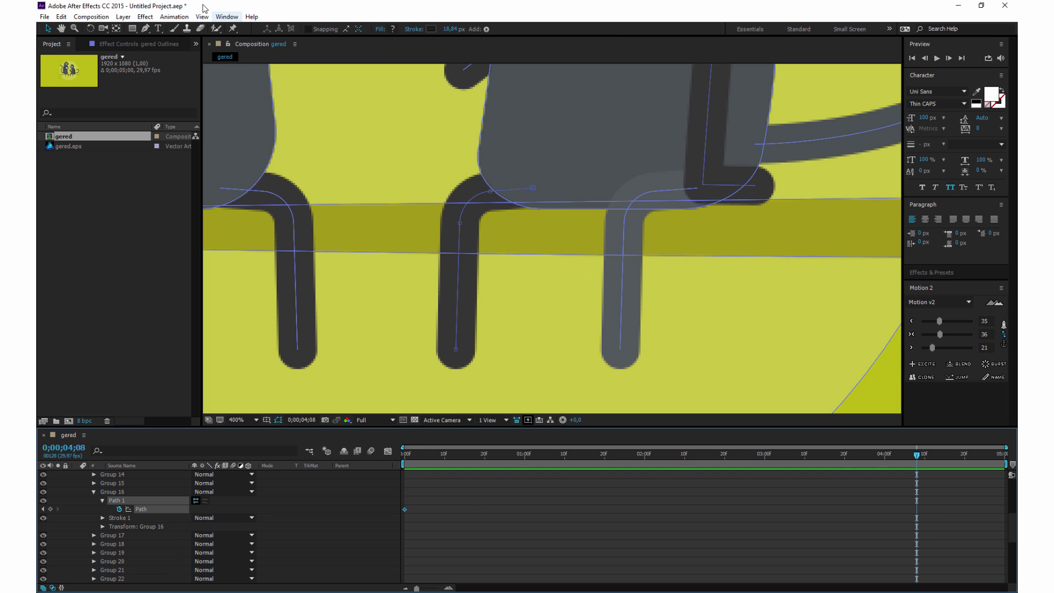
Reshape Group 16's leg path at several frames so the leg swings sideways and back.
key(g)
click(432, 453)
drag(455, 348, 485, 349)
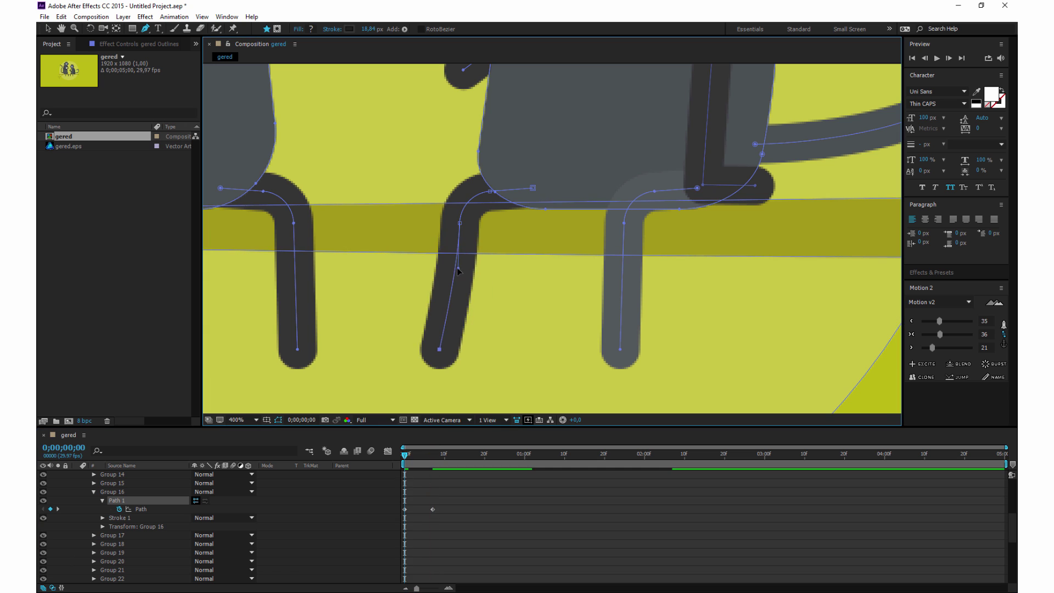
drag(458, 268, 460, 224)
click(466, 456)
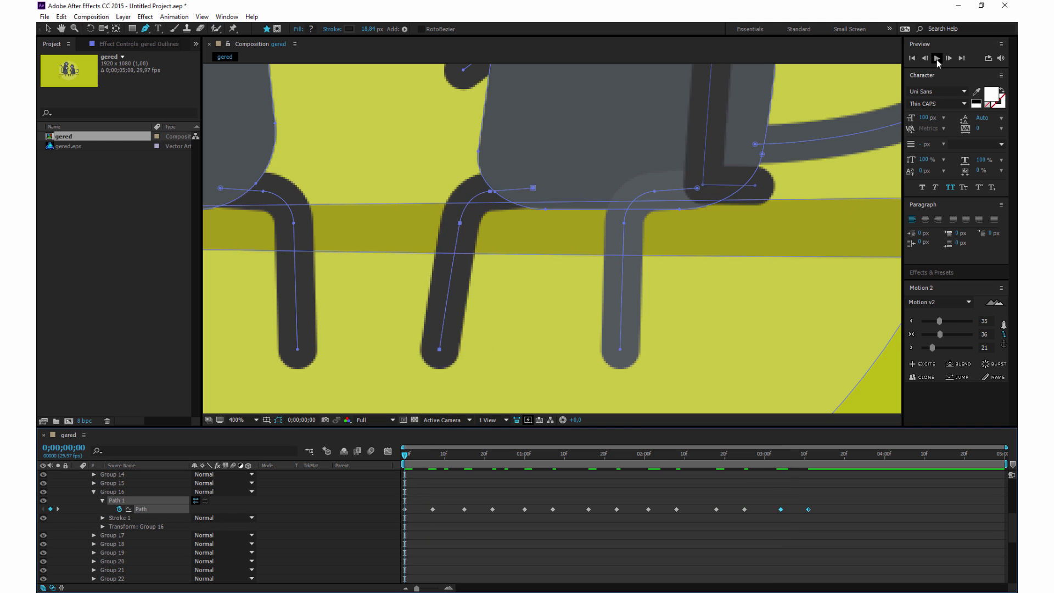
Apply Motion 2 easing to the leg keyframes and preview the swing.
drag(829, 488, 614, 553)
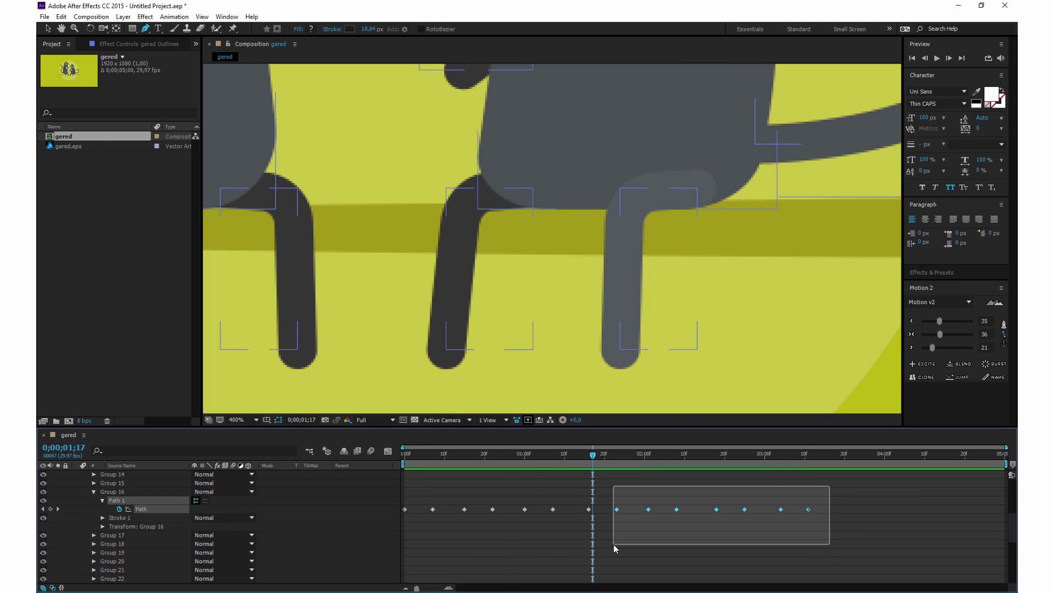
key(space)
drag(939, 322, 944, 333)
key(space)
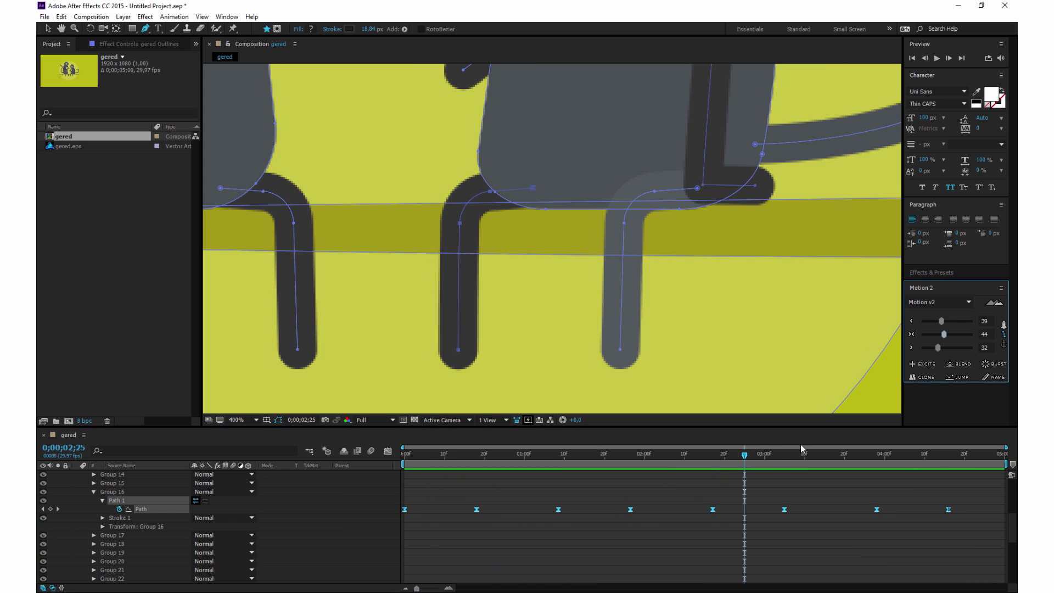
key(space)
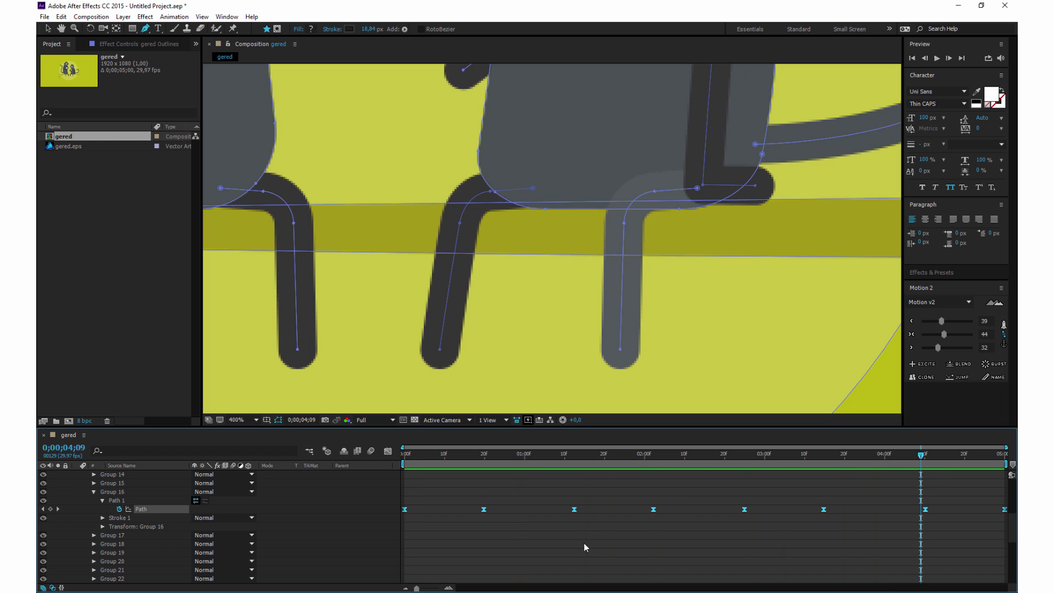
click(94, 492)
Select Group 12's right leg path and preview its animation from the start.
scroll(45, 507, up, 3)
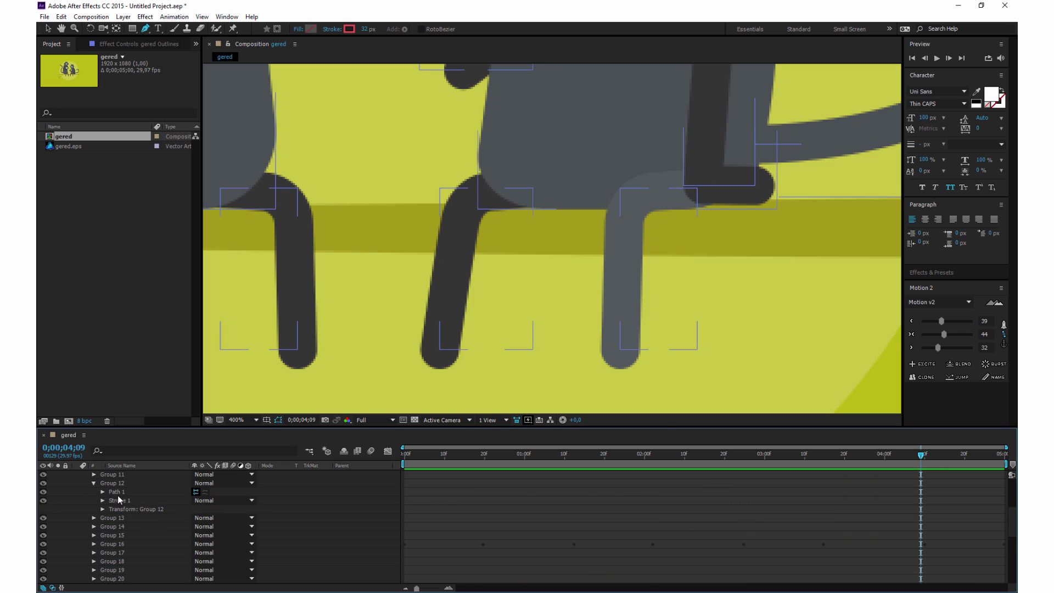
click(141, 501)
key(space)
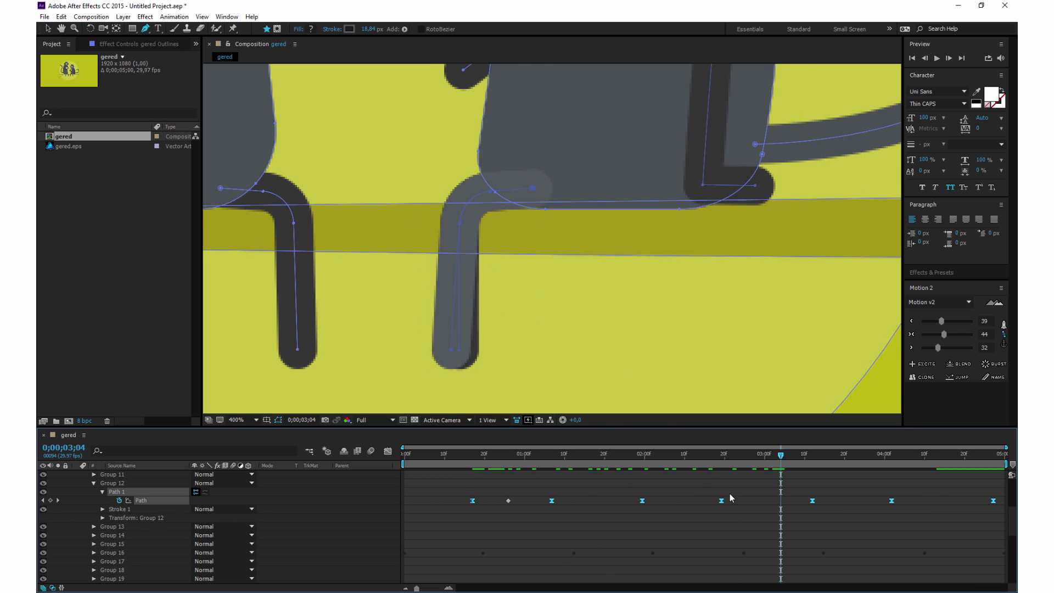
click(408, 460)
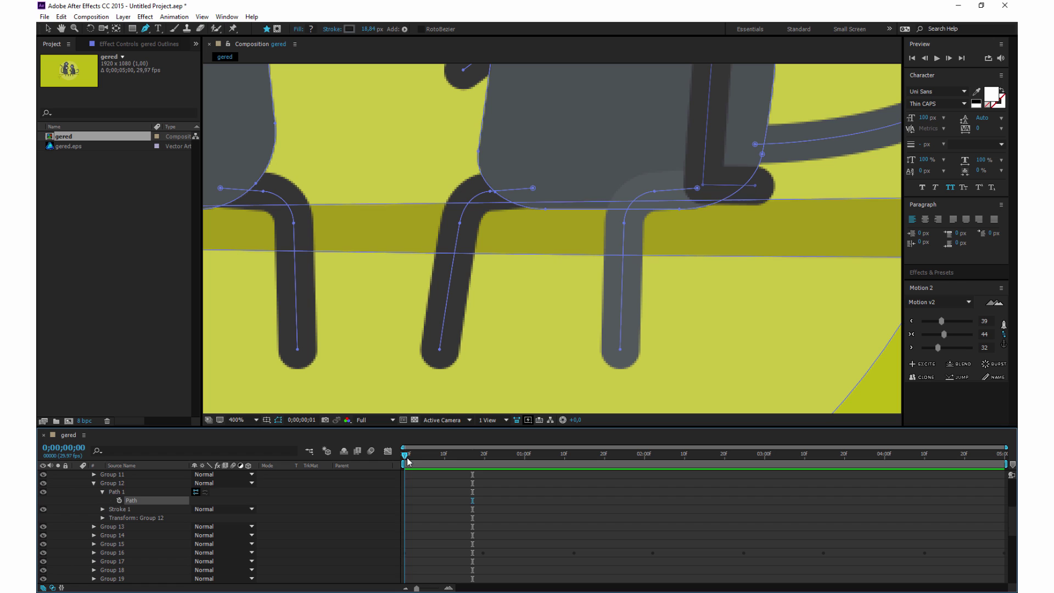
key(v)
double_click(619, 349)
key(g)
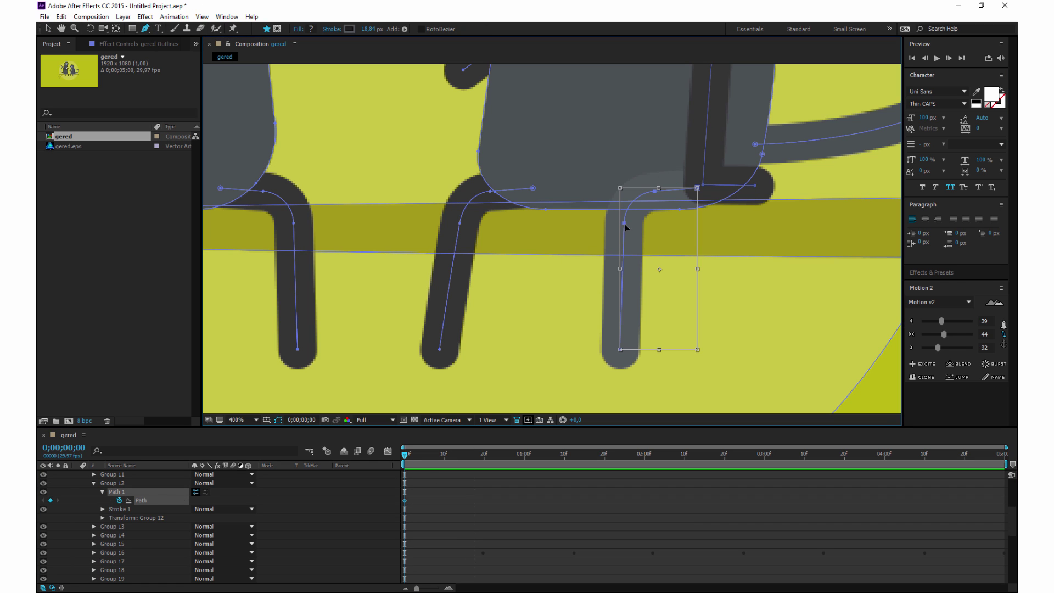
Bend the right leg's foot leftward, reshape it for the frame-20 pose, and ease the keyframes.
key(v)
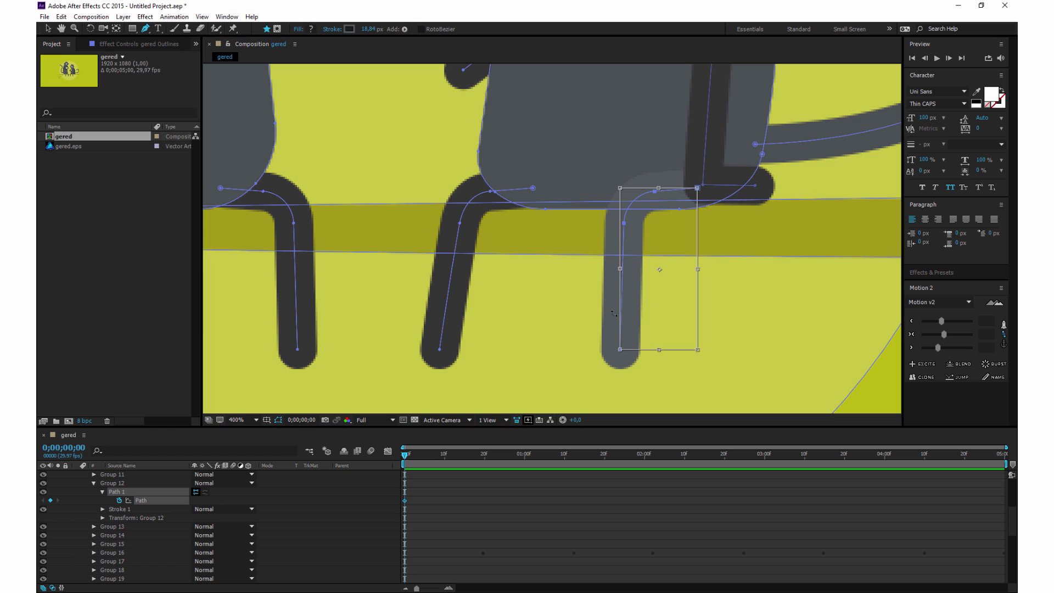
key(g)
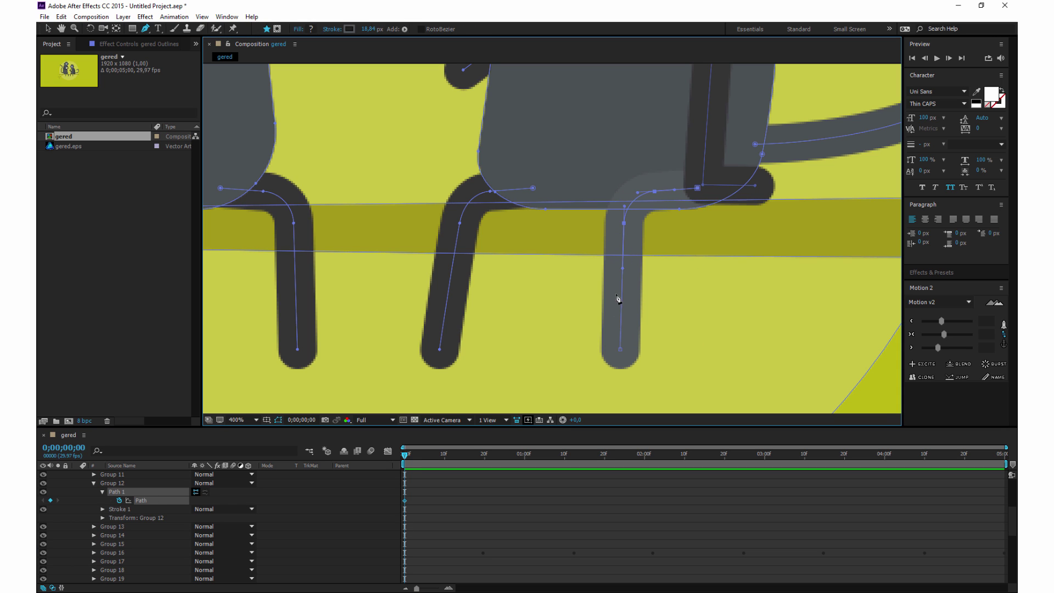
mouse_move(621, 349)
mouse_down()
mouse_move(598, 353)
mouse_move(681, 354)
mouse_up()
click(485, 455)
mouse_move(485, 455)
mouse_down()
mouse_move(391, 459)
mouse_move(924, 454)
mouse_up()
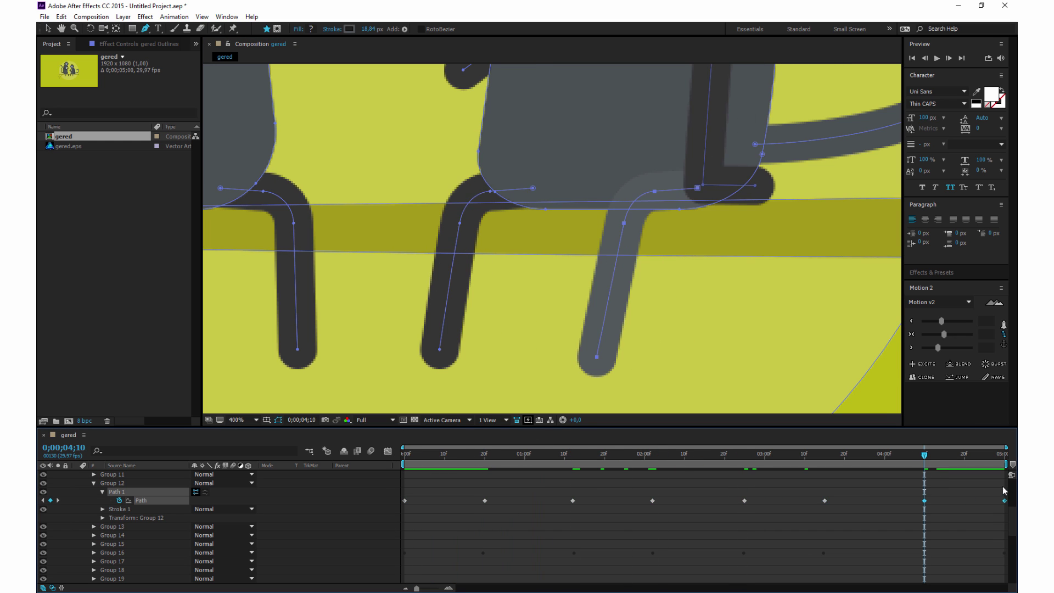
click(942, 322)
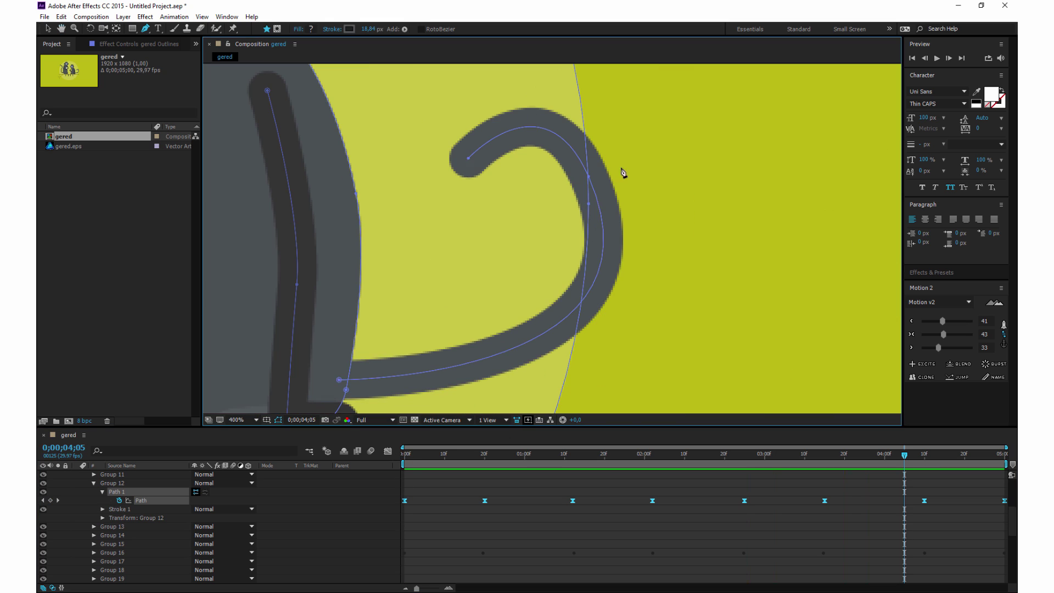
Keyframe Group 14's tail path at the first frame and lower the tail tip at frame 14.
scroll(45, 563, down, 1)
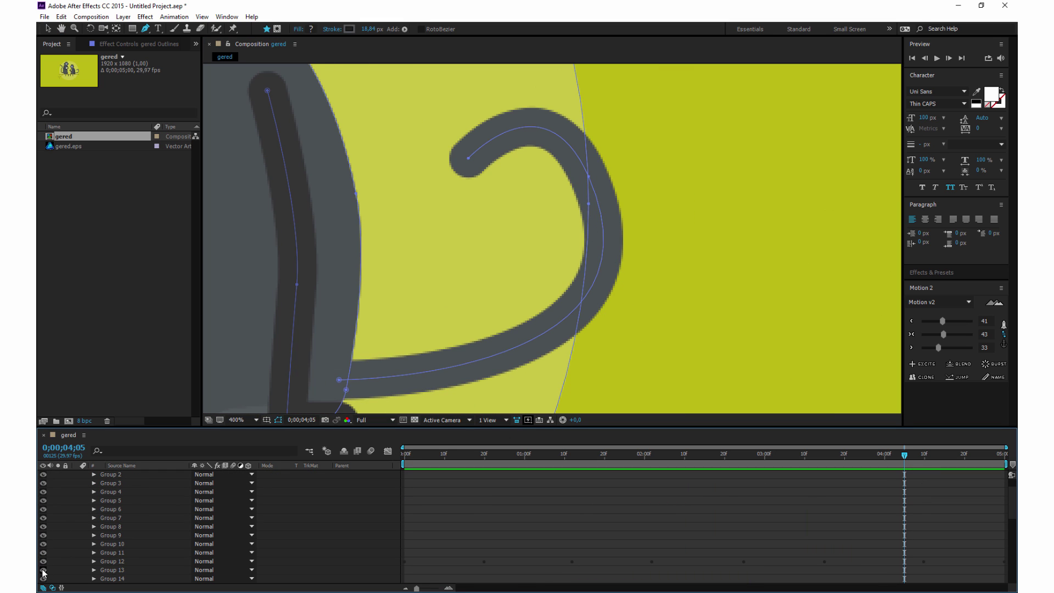
click(103, 509)
scroll(102, 527, up, 1)
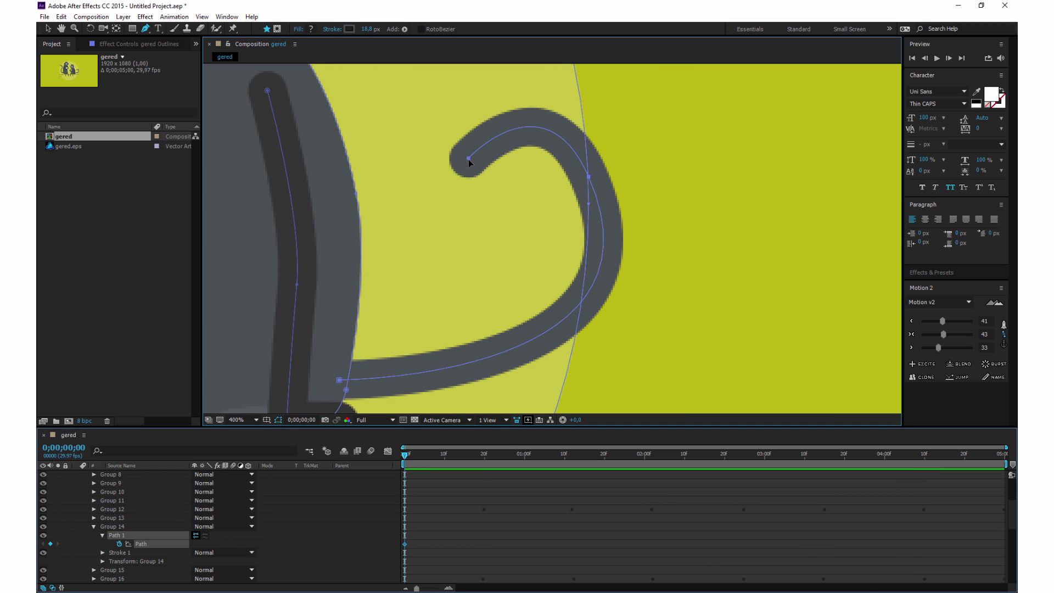
key(Home)
click(340, 385)
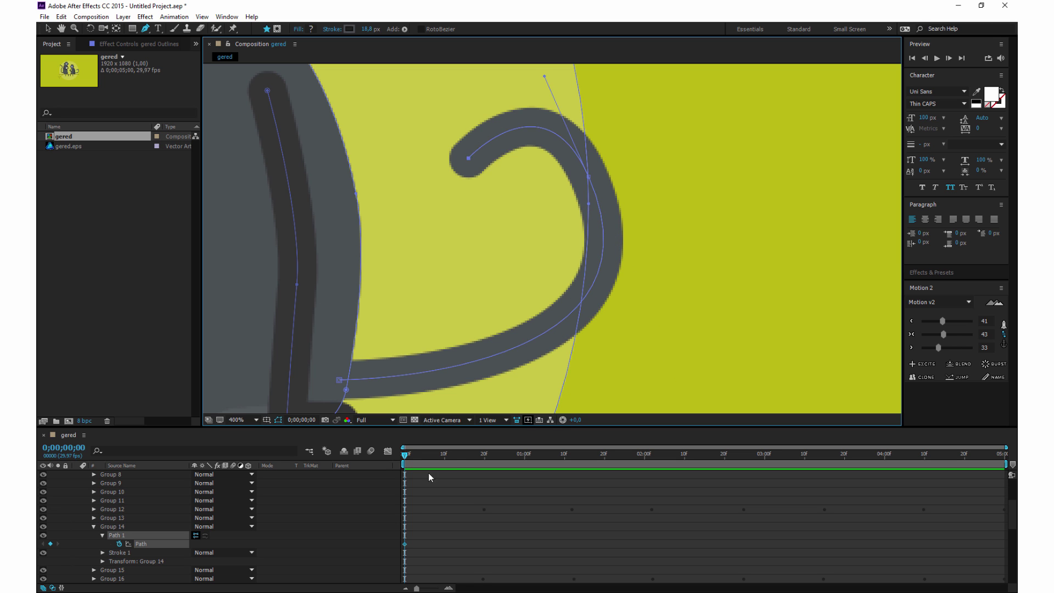
key(shift+Page_Down)
key(Page_Down)
key(Page_Down)
key(Page_Down)
drag(468, 160, 471, 185)
Widen the tail's outer bend and paste the tail keyframes further along the timeline.
drag(610, 247, 615, 250)
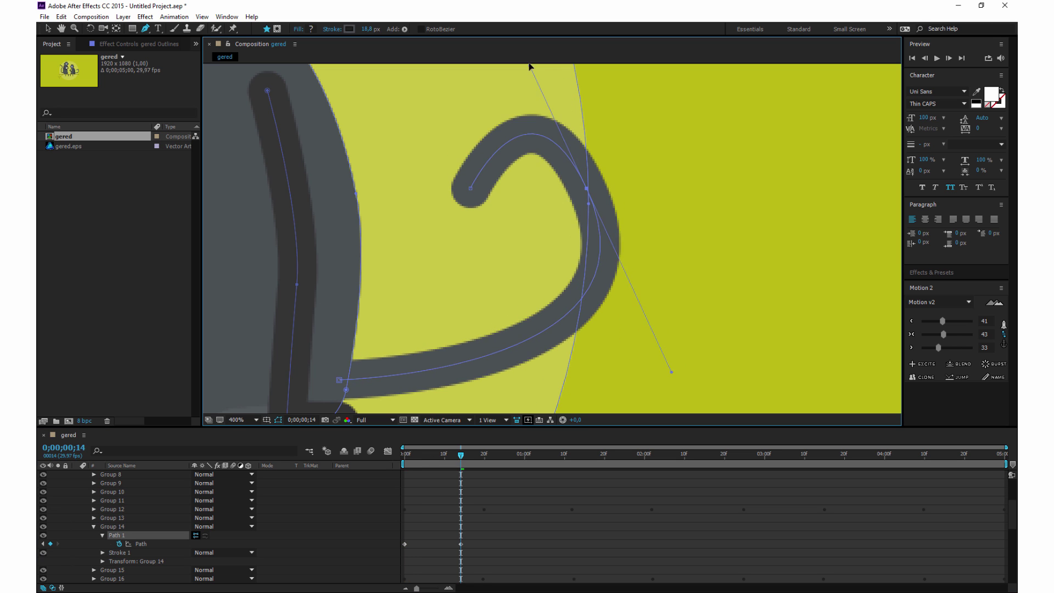
drag(470, 560, 401, 525)
key(space)
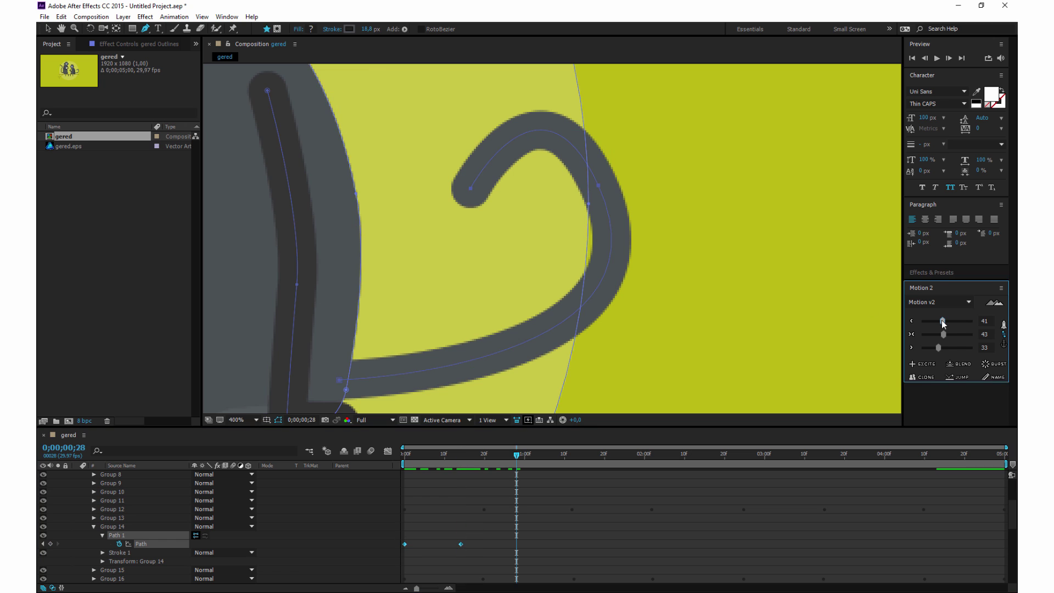
click(885, 454)
key(ctrl+v)
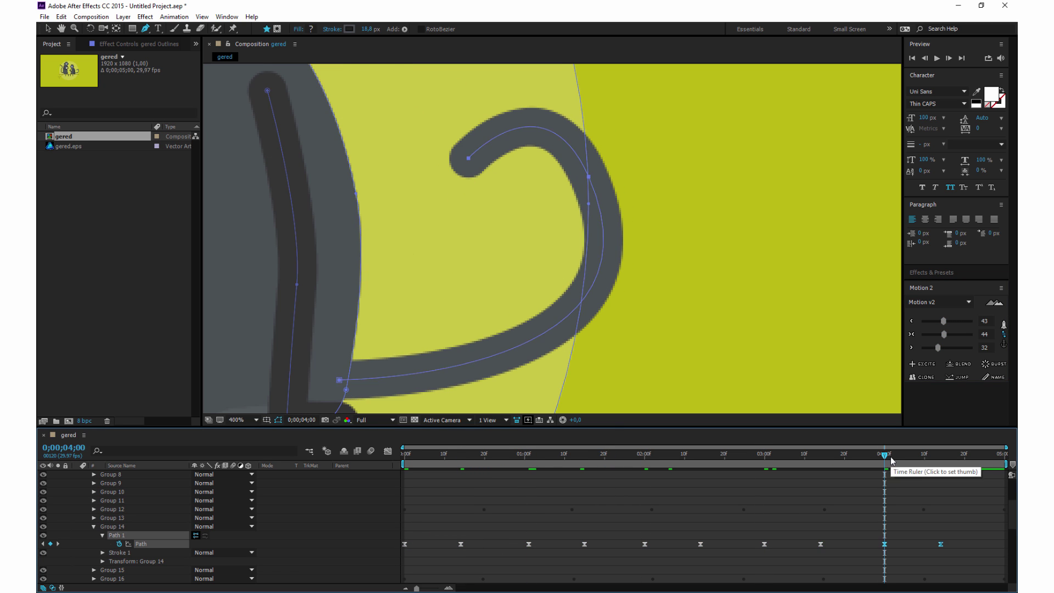
scroll(369, 254, down, 3)
Identify the face patch and combine Groups 19 through 21 into one head group.
scroll(699, 308, down, 2)
key(space)
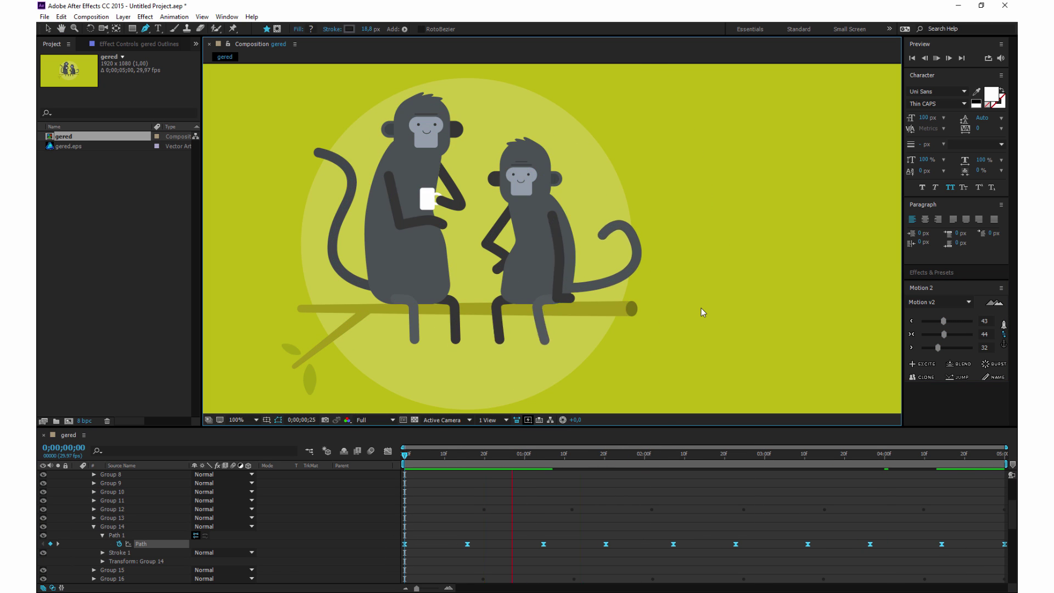
scroll(934, 478, up, 3)
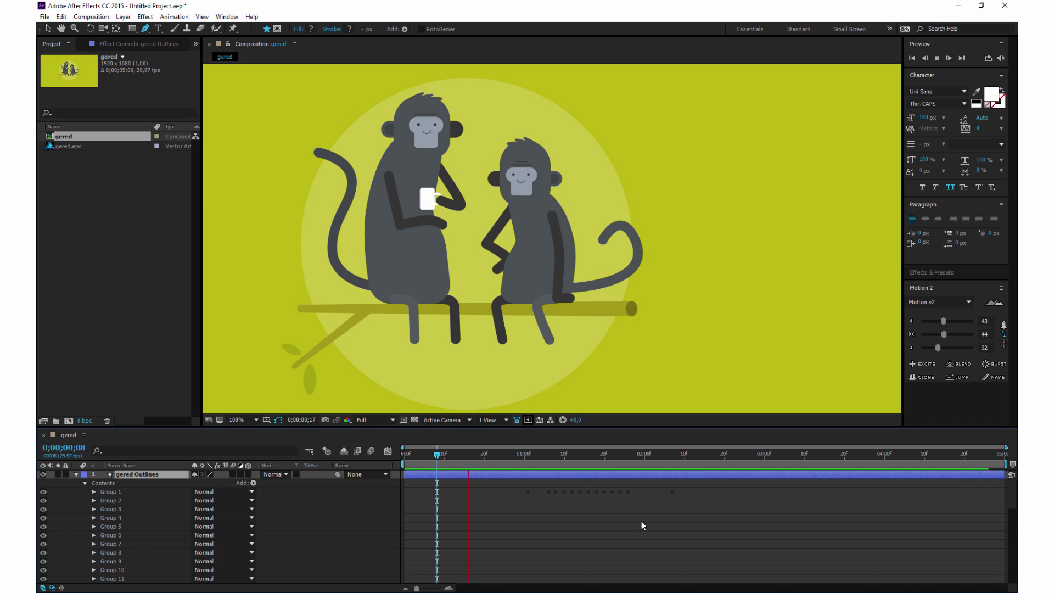
scroll(646, 517, down, 3)
scroll(44, 554, down, 3)
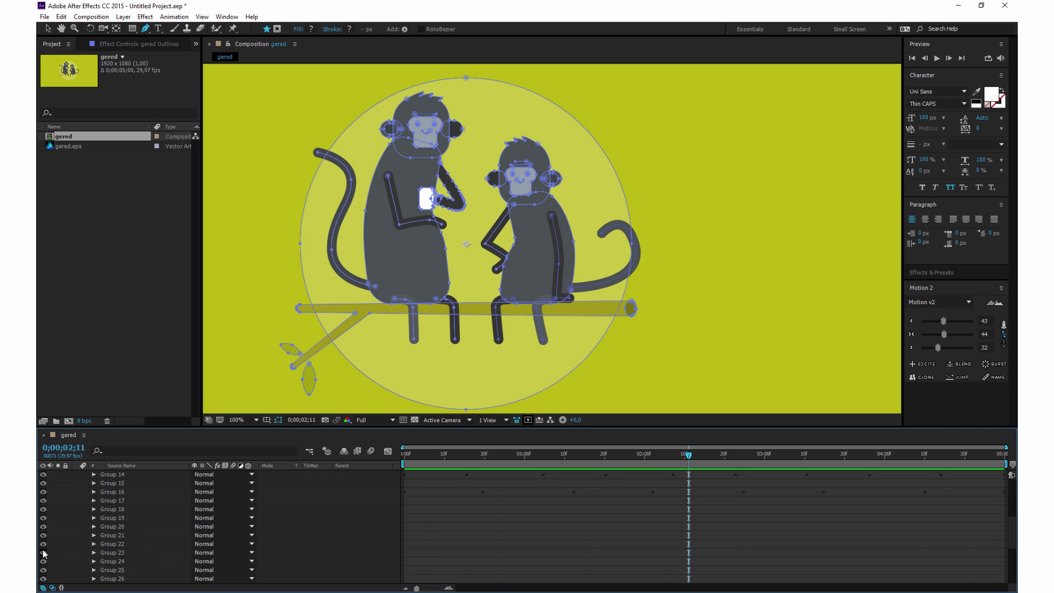
scroll(449, 167, up, 2)
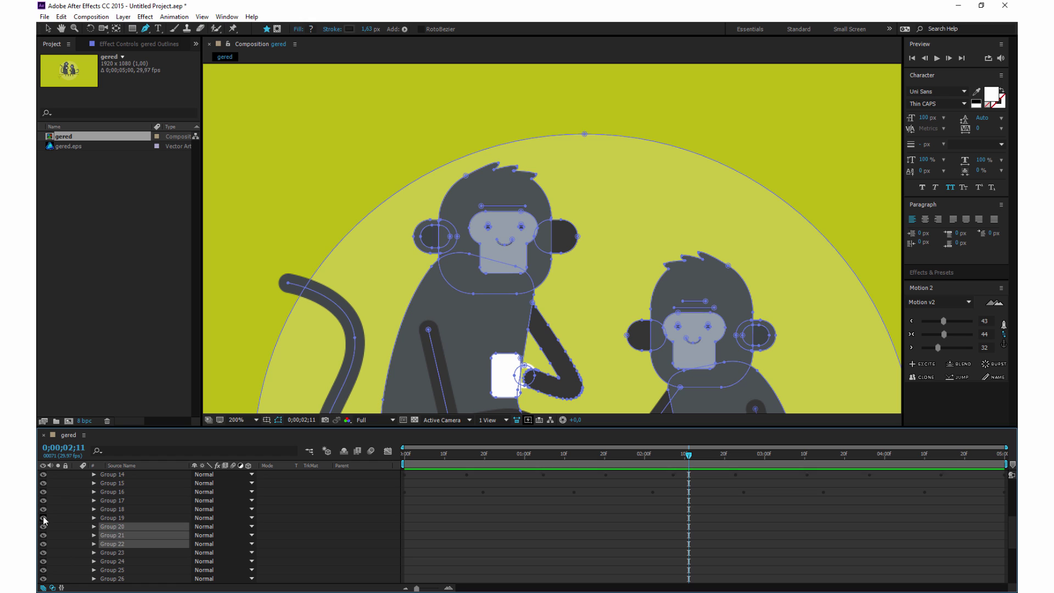
click(112, 535)
click(42, 536)
click(43, 535)
drag(52, 539, 73, 523)
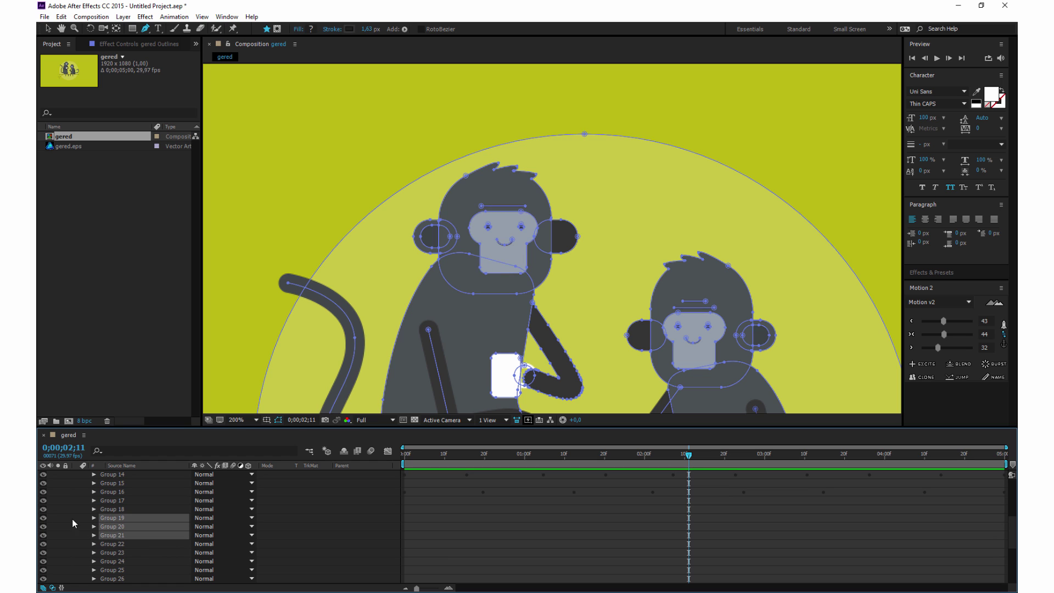
right_click(131, 518)
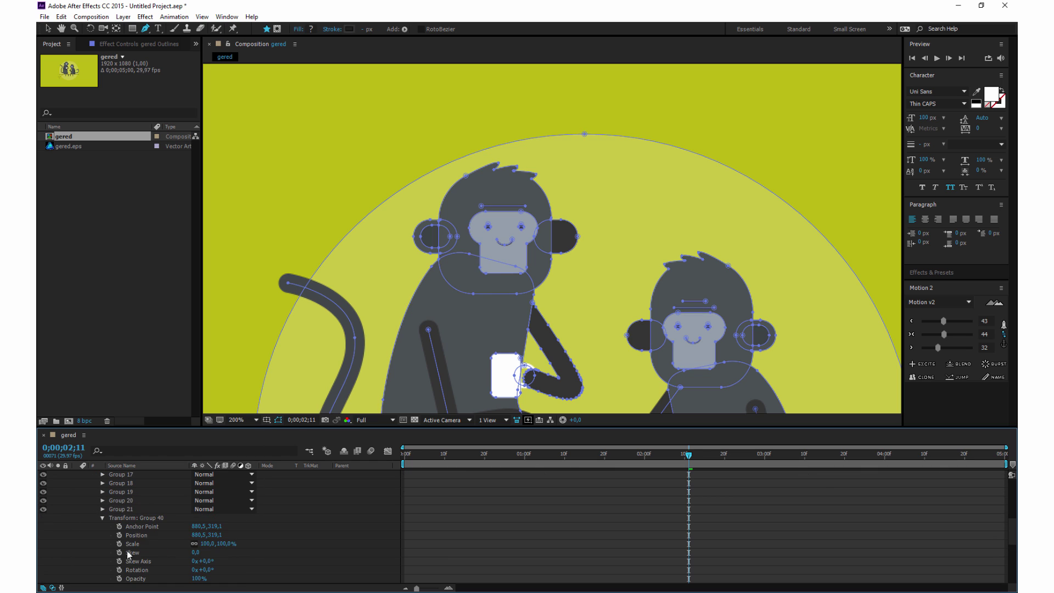
click(136, 535)
Adjust the head's easing strength and add the ear groups to the head selection.
drag(461, 455, 665, 456)
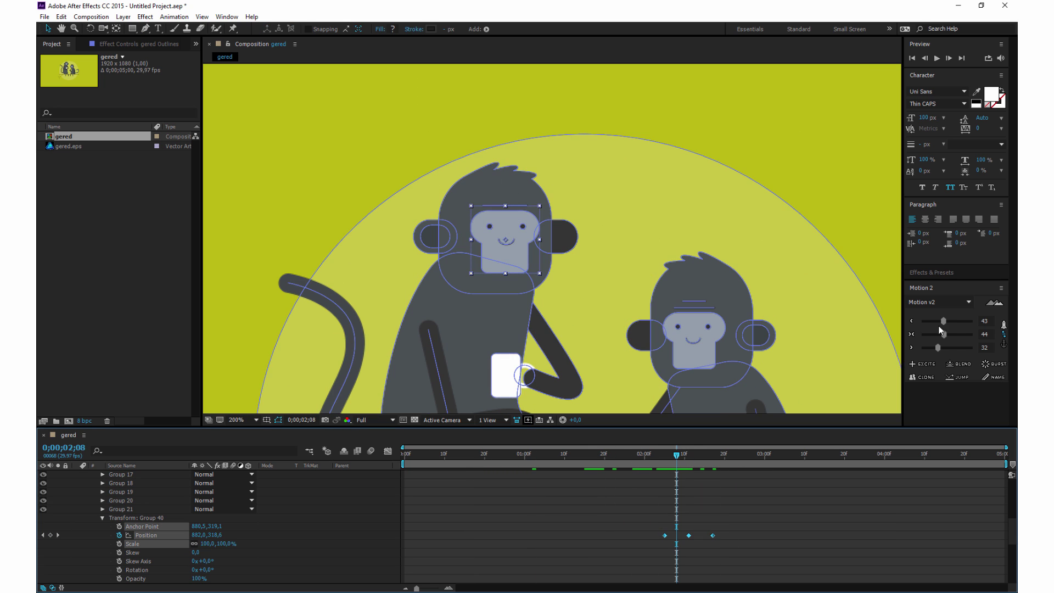
drag(940, 332, 945, 333)
click(103, 518)
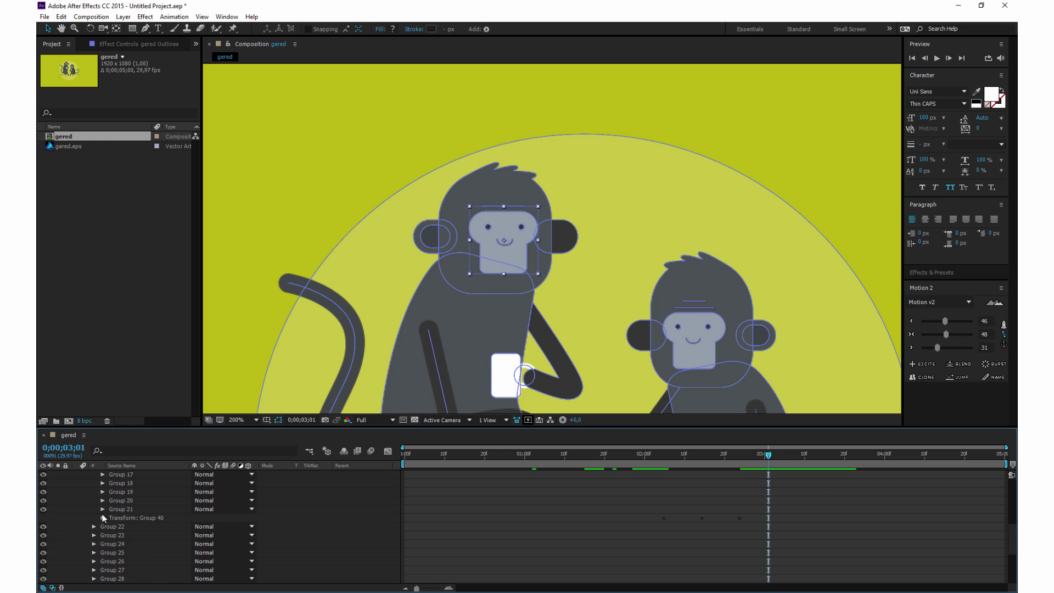
scroll(58, 507, up, 1)
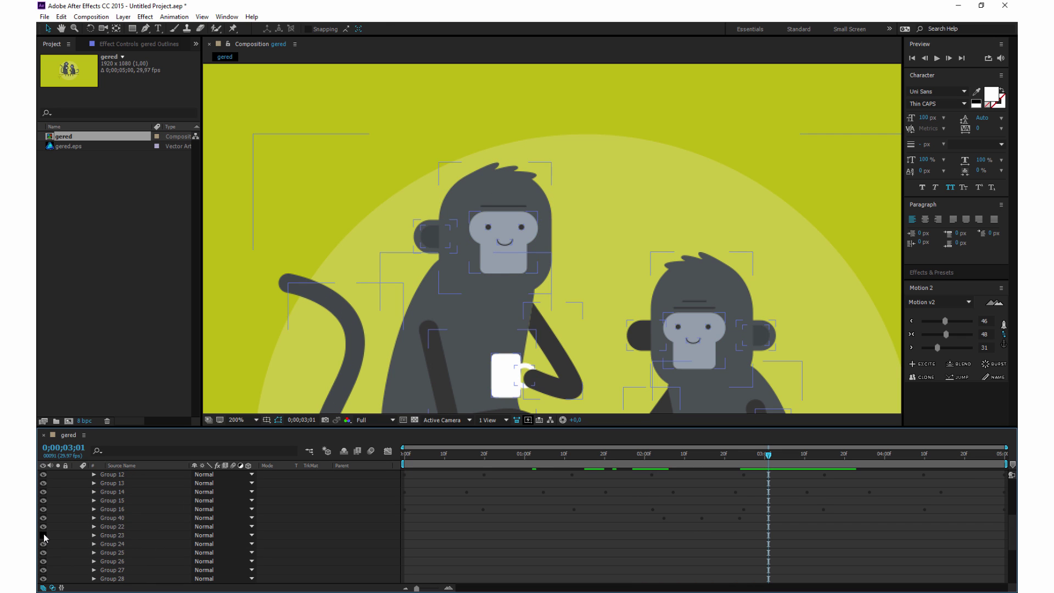
shift+click(70, 552)
scroll(109, 533, down, 2)
click(102, 518)
Make the head's three rotation keyframes linear and move the last one to 3;09.
click(666, 456)
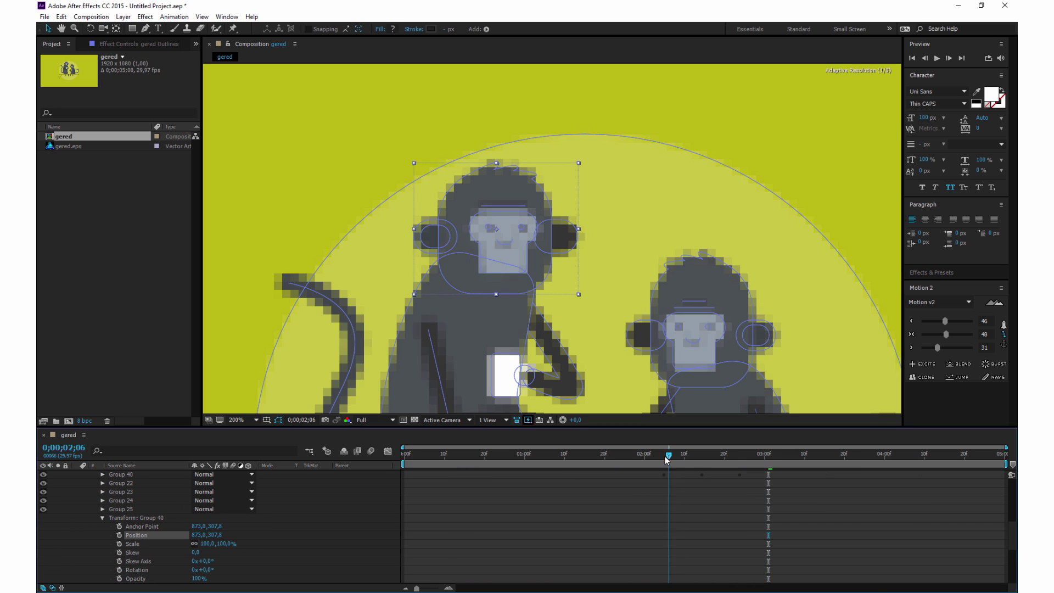
click(665, 456)
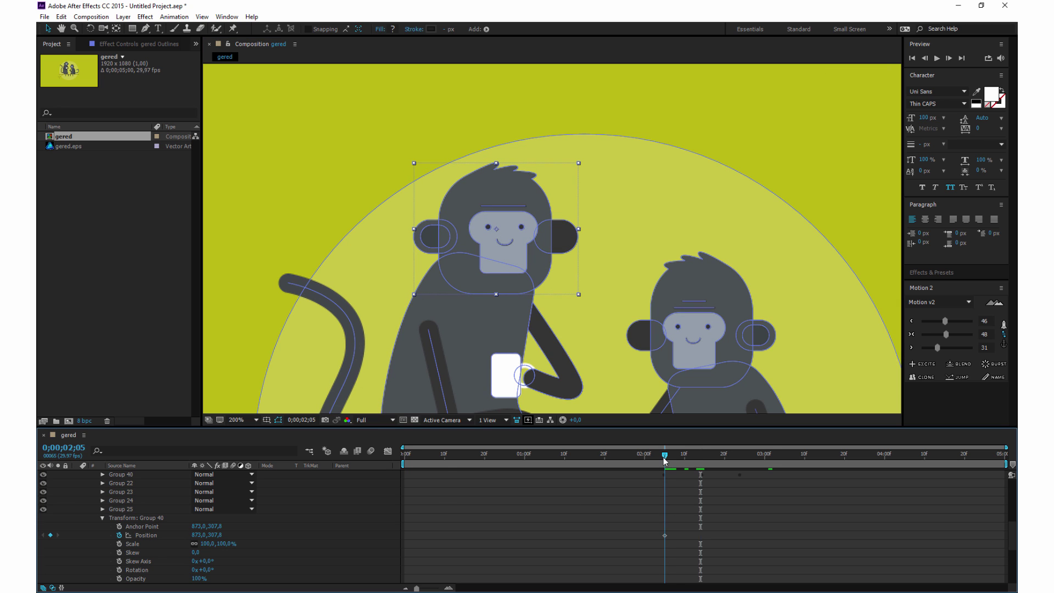
click(738, 455)
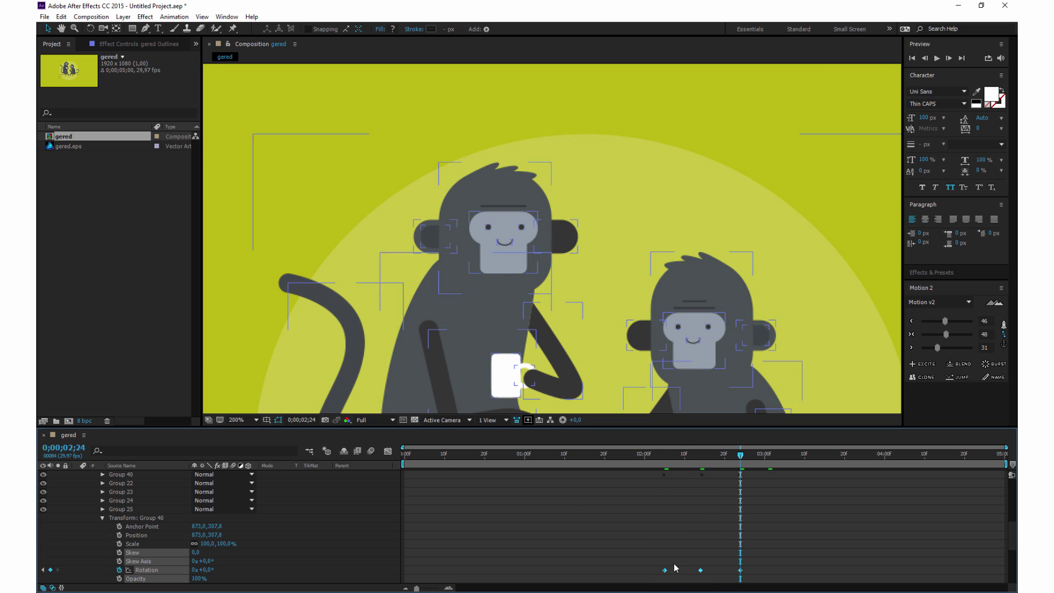
key(space)
ctrl+click(741, 571)
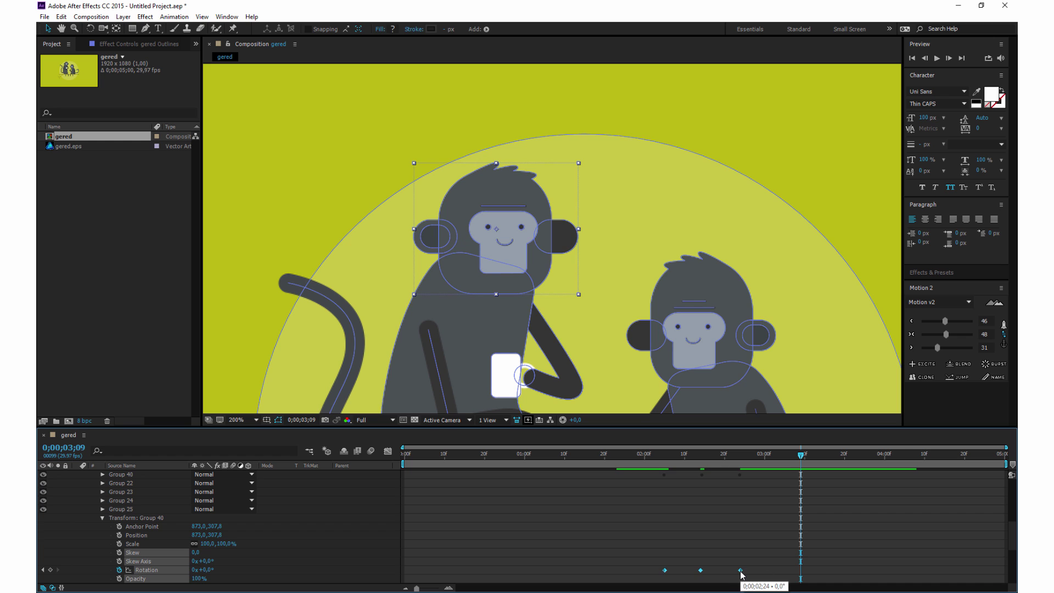
drag(741, 570, 797, 570)
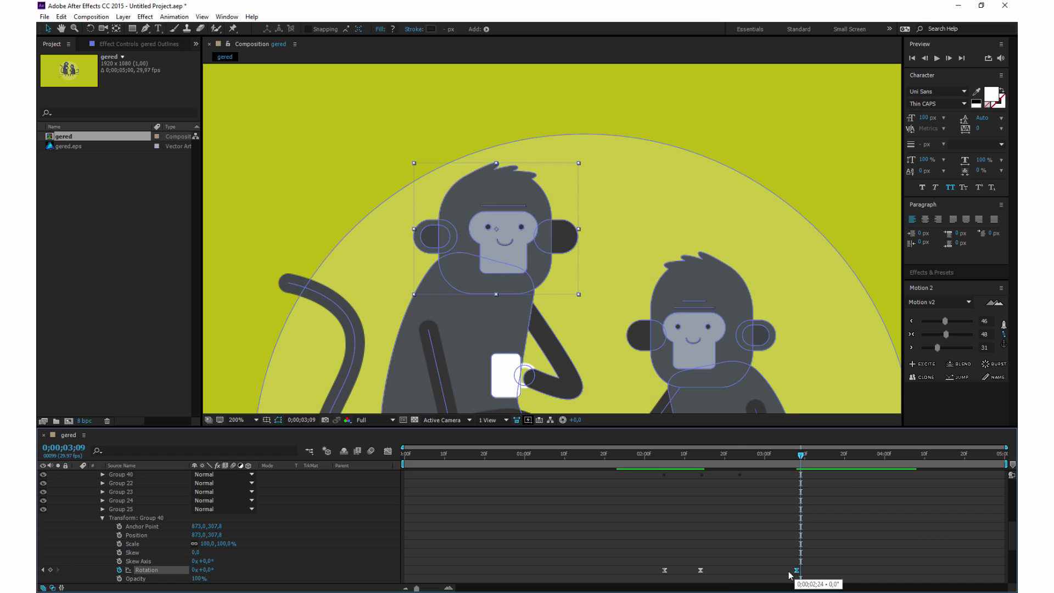
Add a face position keyframe at 2;29 and preview the face movement.
click(762, 455)
click(104, 517)
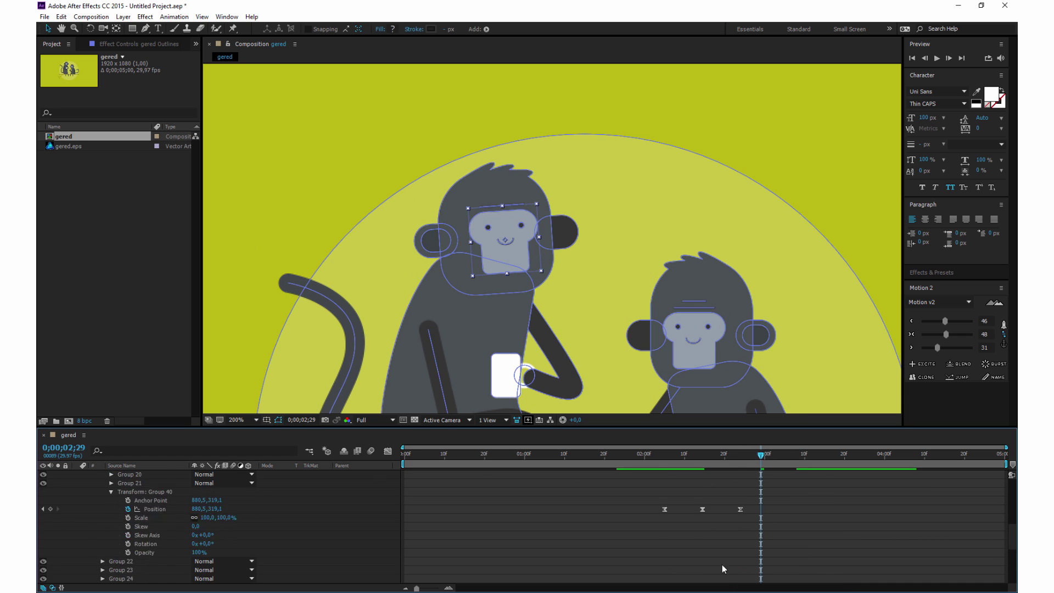
key(ctrl+c)
key(ctrl+v)
click(644, 454)
key(space)
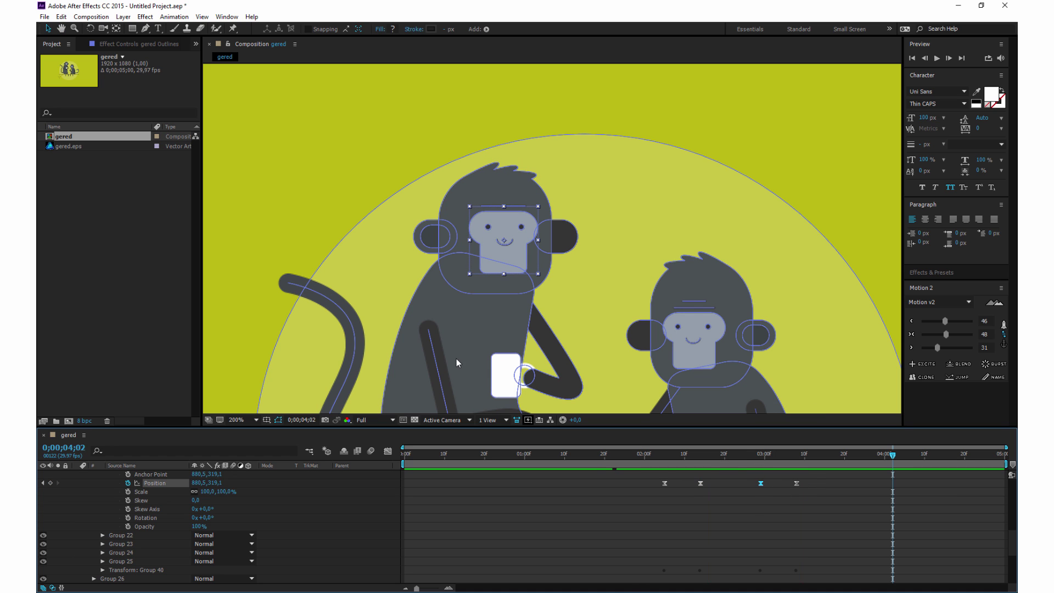
scroll(114, 515, up, 3)
Move the body and arm groups into Group 40 and reveal its transform properties.
click(120, 511)
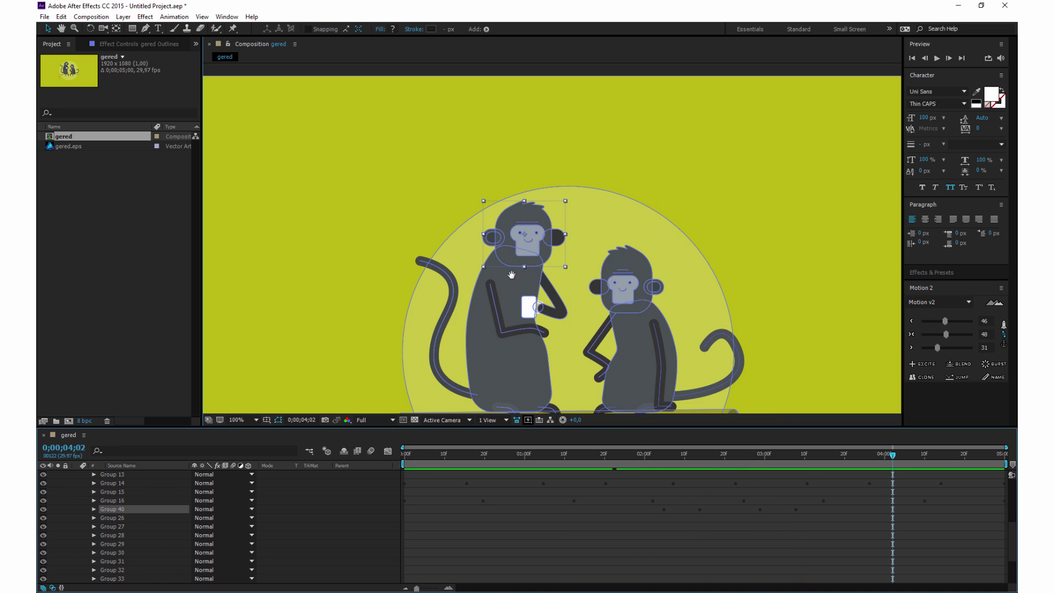
ctrl+click(90, 518)
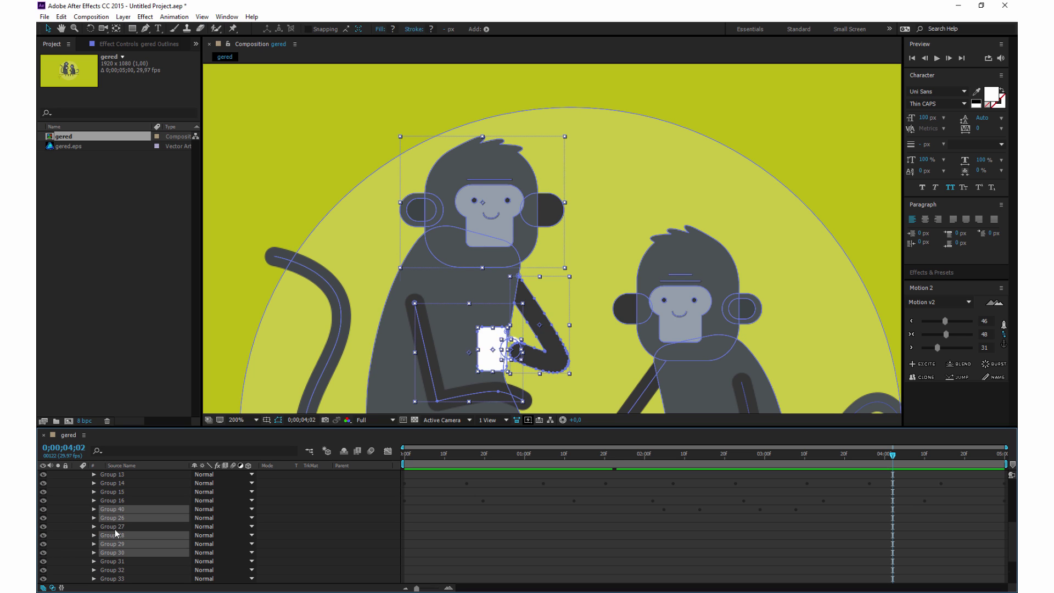
drag(115, 529, 165, 500)
click(93, 509)
click(102, 553)
scroll(130, 537, down, 2)
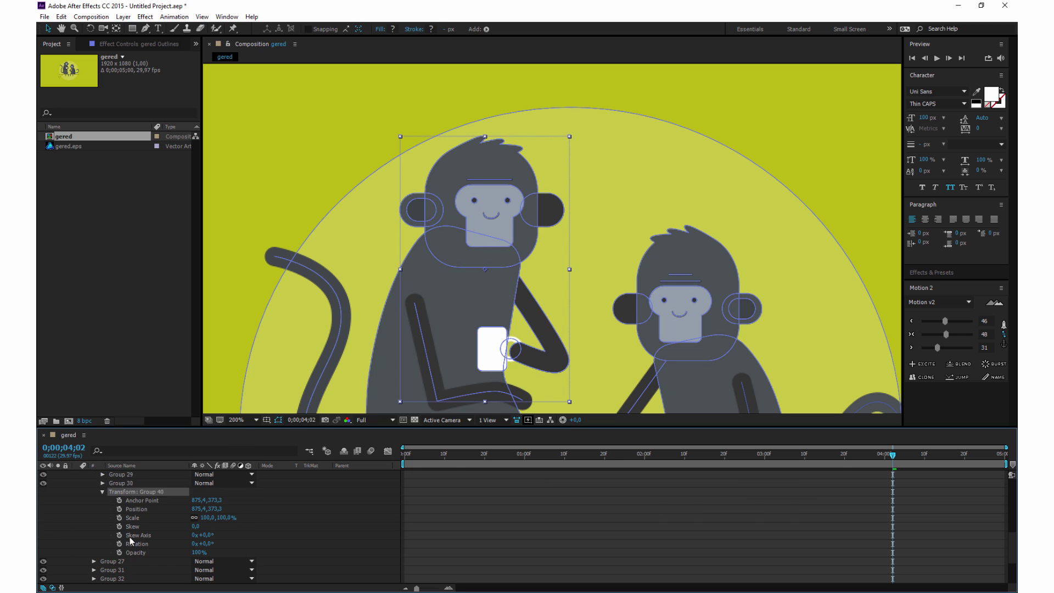
Keyframe Group 40's Position from 0;00 through 1;02, spacing the keys evenly across the timeline.
click(190, 508)
key(Home)
click(119, 510)
click(471, 453)
click(532, 454)
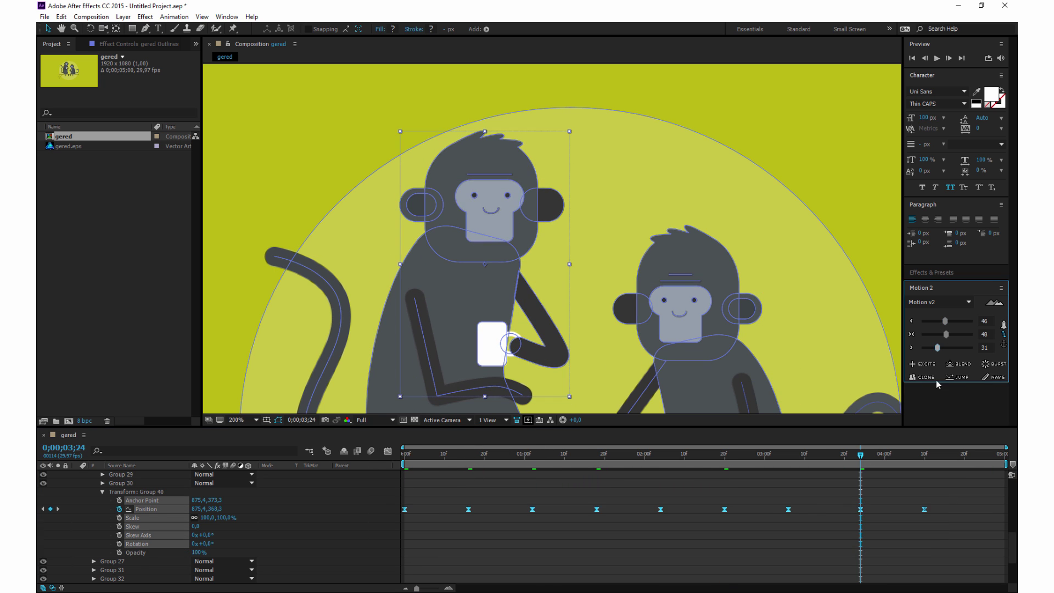
drag(862, 498, 364, 549)
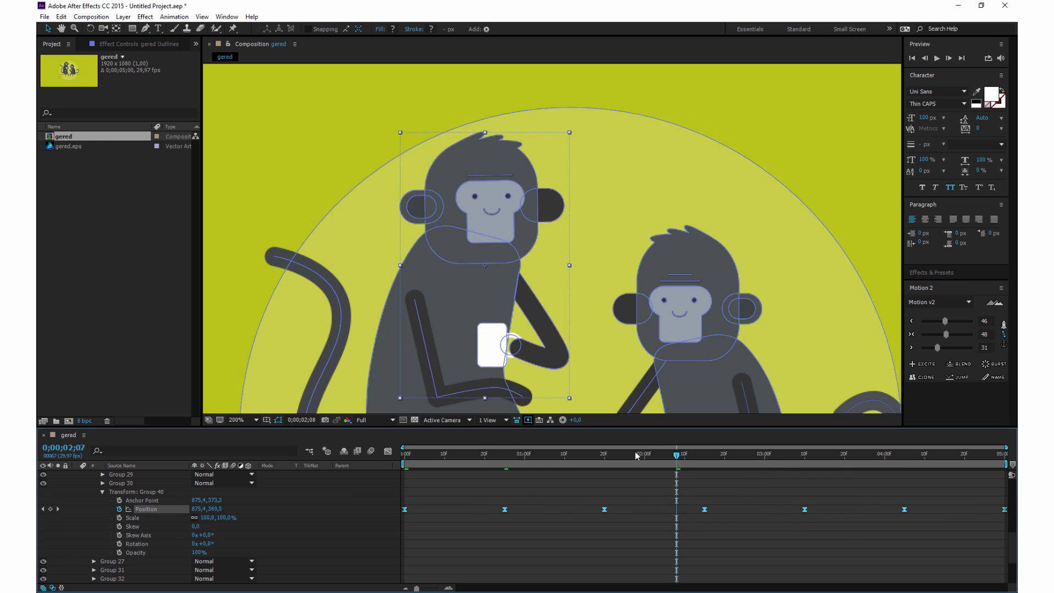
key(space)
Nudge the 0;25 Position keyframe up and down to tune the bob, previewing the result.
key(space)
key(j)
key(j)
key(j)
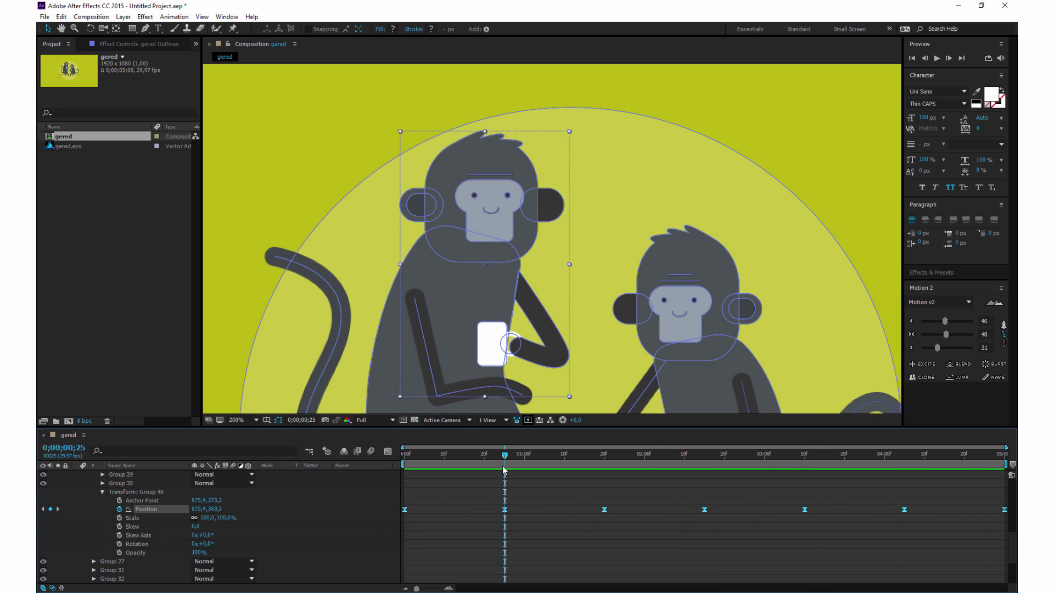
key(Down)
key(Down)
key(Down)
key(space)
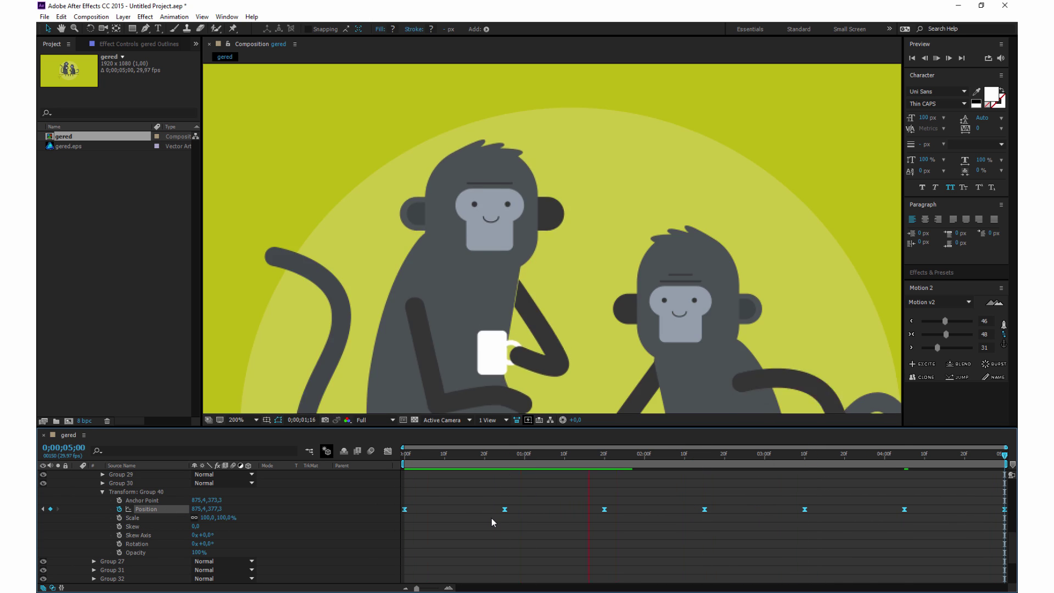
key(space)
key(k)
key(k)
key(k)
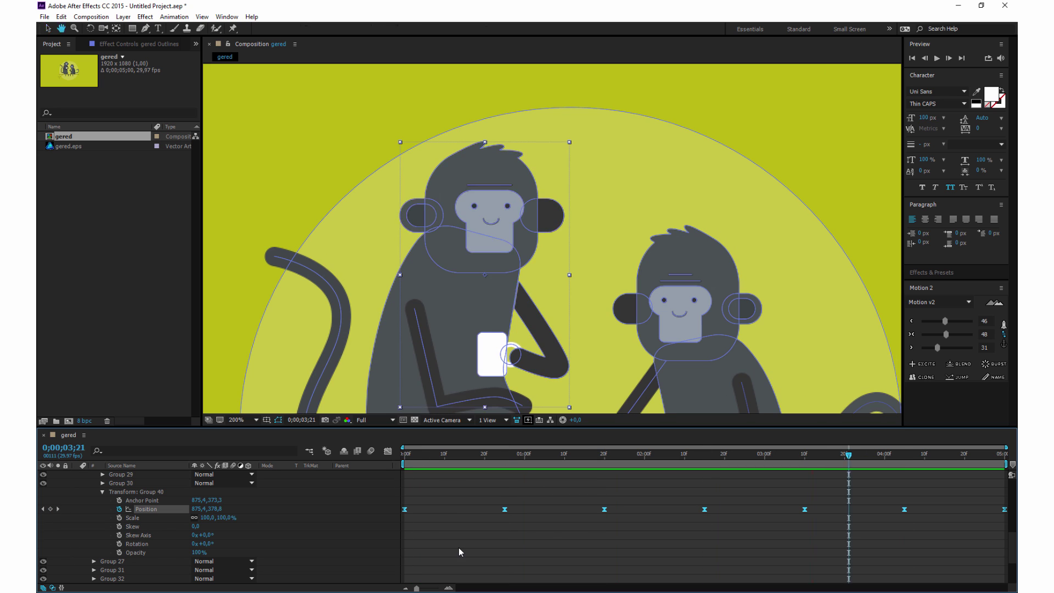
key(j)
key(j)
key(j)
key(Up)
key(Up)
key(Up)
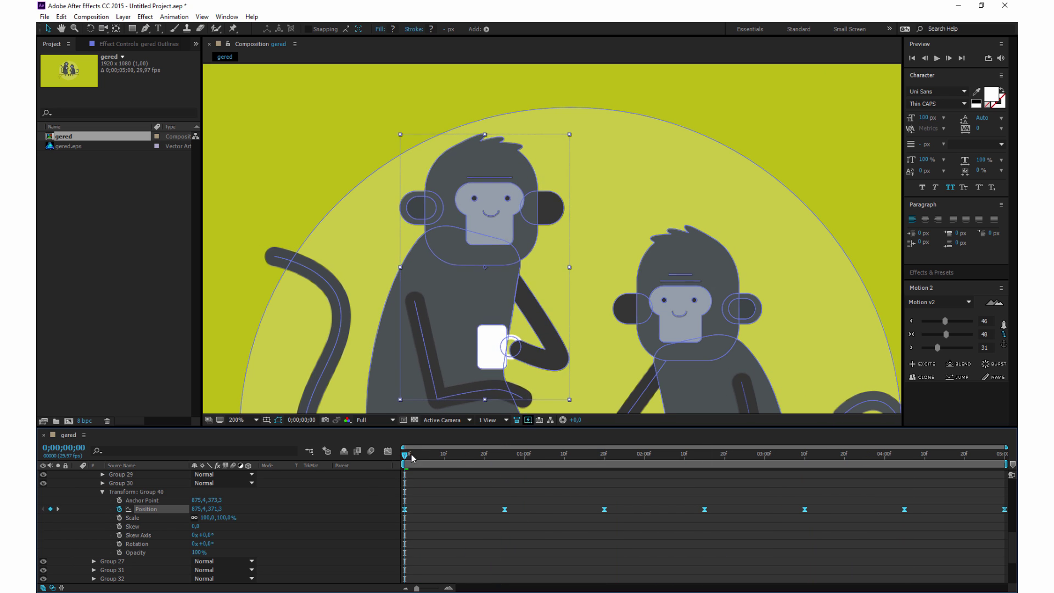
key(Down)
key(Down)
key(space)
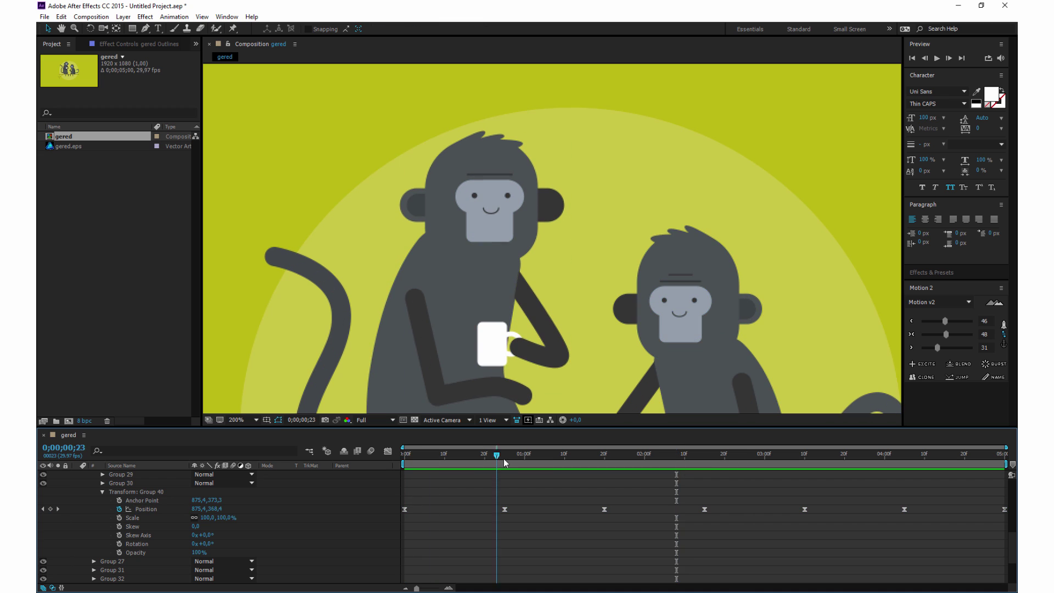
key(space)
Lower the group at the 0;25 keyframe and confirm the Position value at 2;15.
click(135, 510)
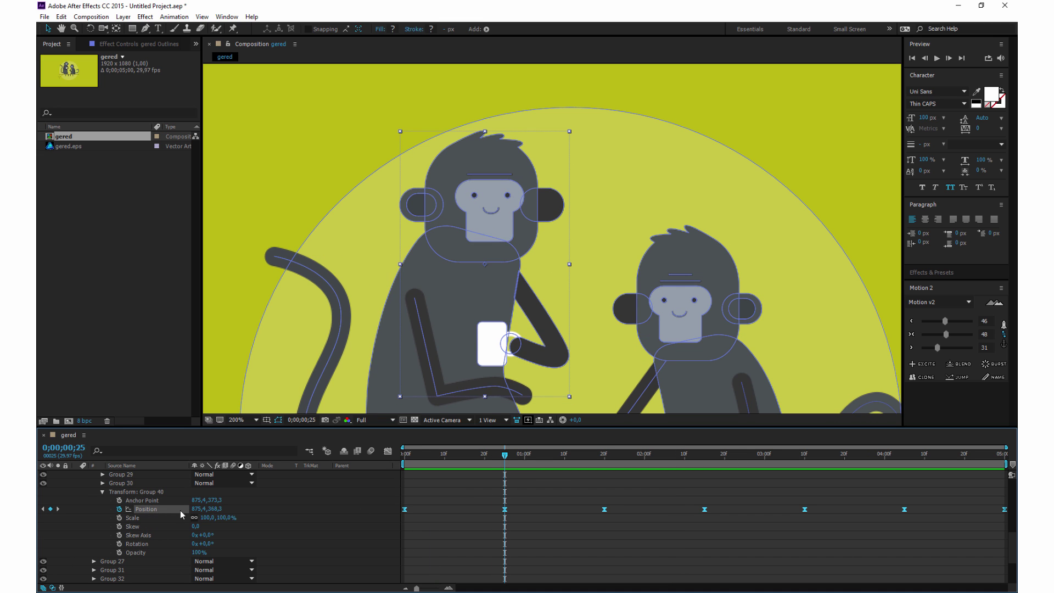
click(519, 465)
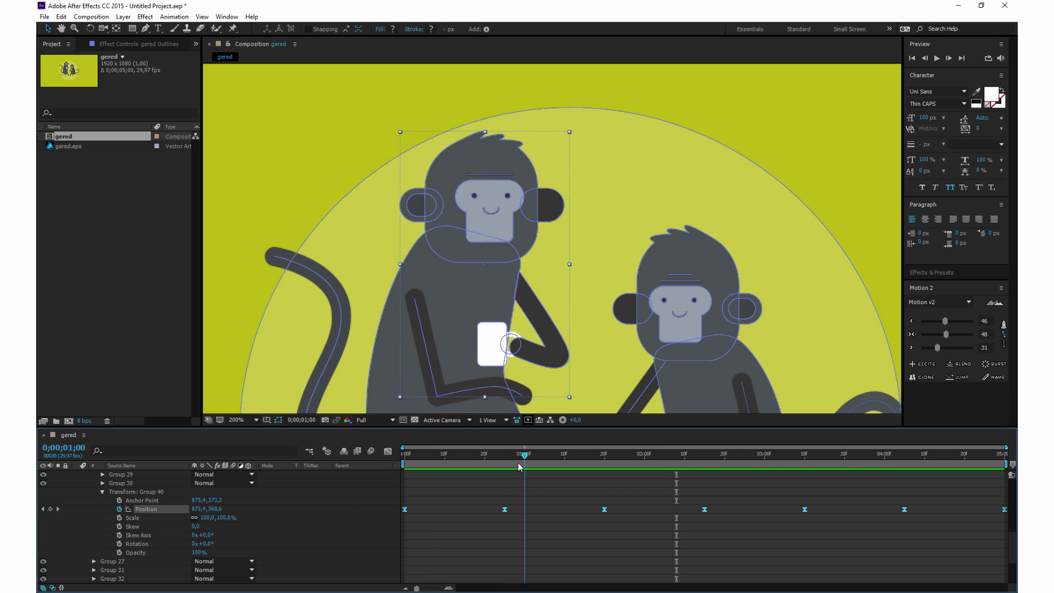
drag(520, 465, 505, 466)
key(Down)
key(Down)
key(Down)
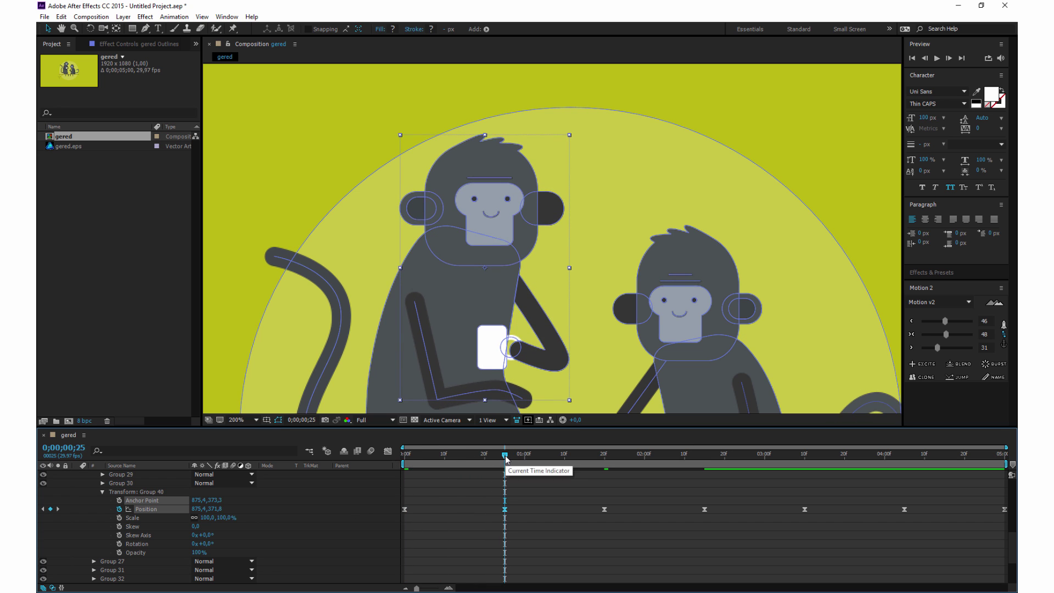
key(k)
key(k)
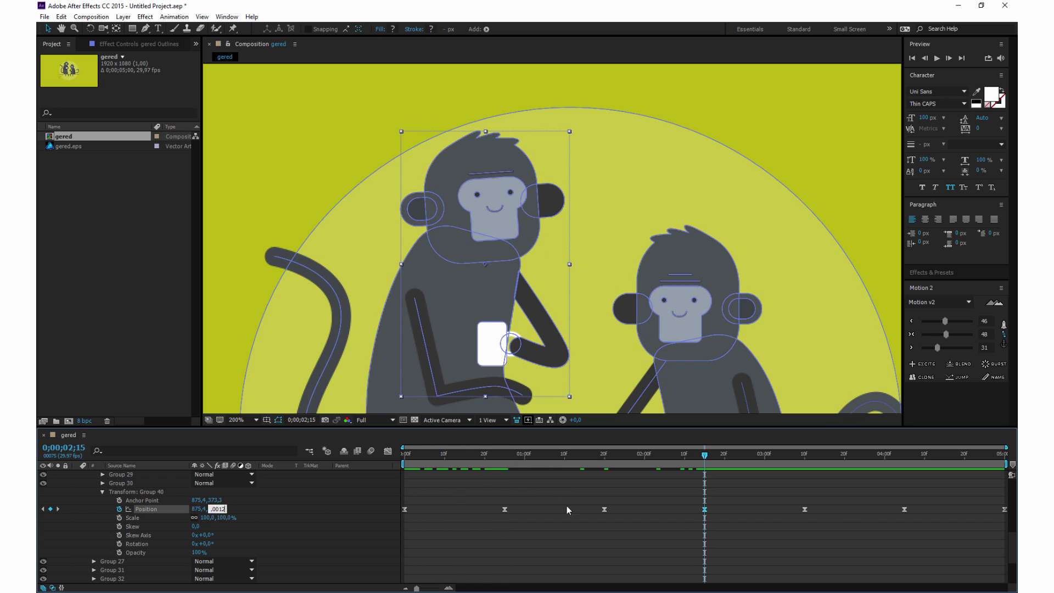
key(Return)
scroll(385, 290, down, 2)
Set a Group 32 tail path keyframe at 0;00, then bend the tail's top point at 0;18.
scroll(561, 224, up, 2)
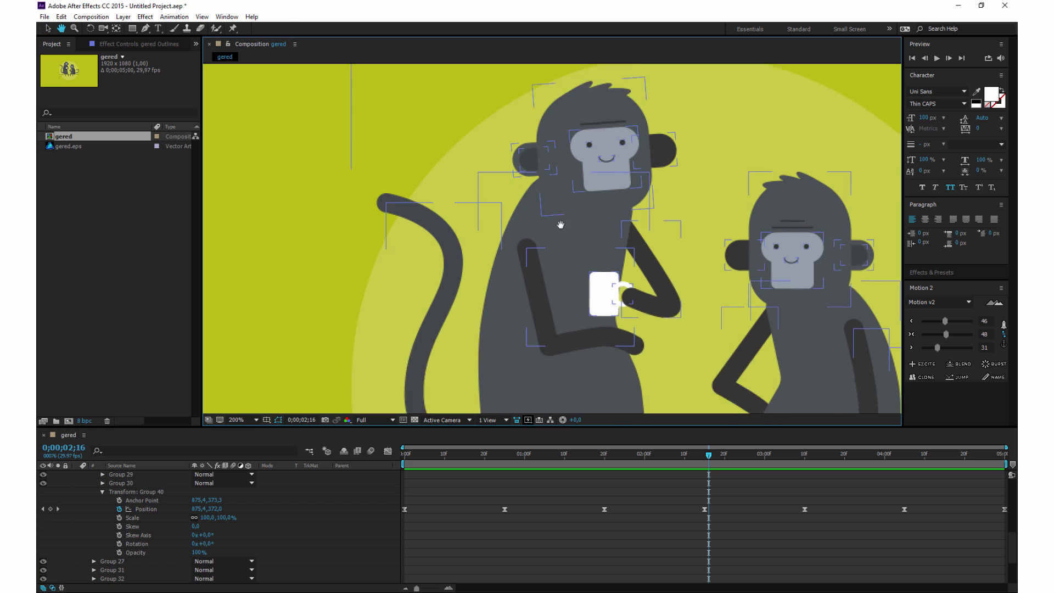
drag(561, 225, 570, 190)
click(102, 492)
click(93, 509)
click(103, 518)
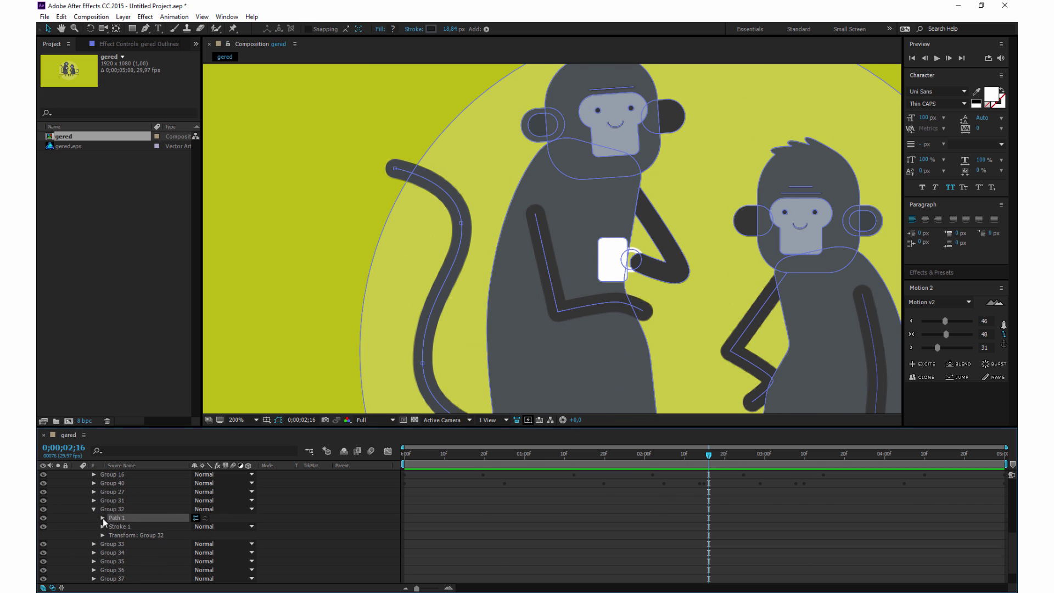
key(Home)
click(119, 527)
scroll(415, 471, up, 2)
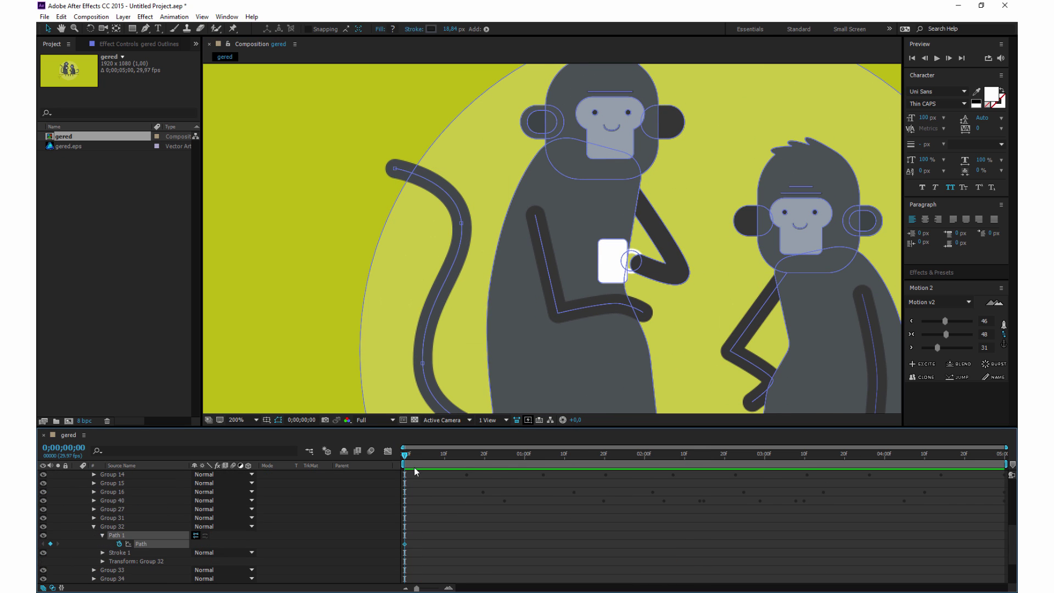
click(477, 455)
key(g)
drag(395, 168, 393, 180)
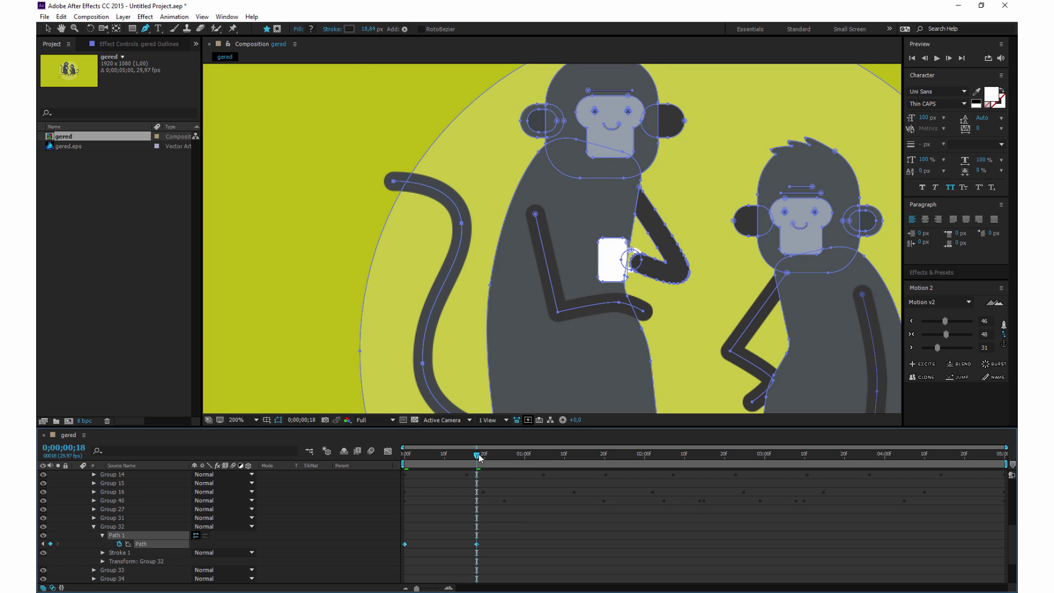